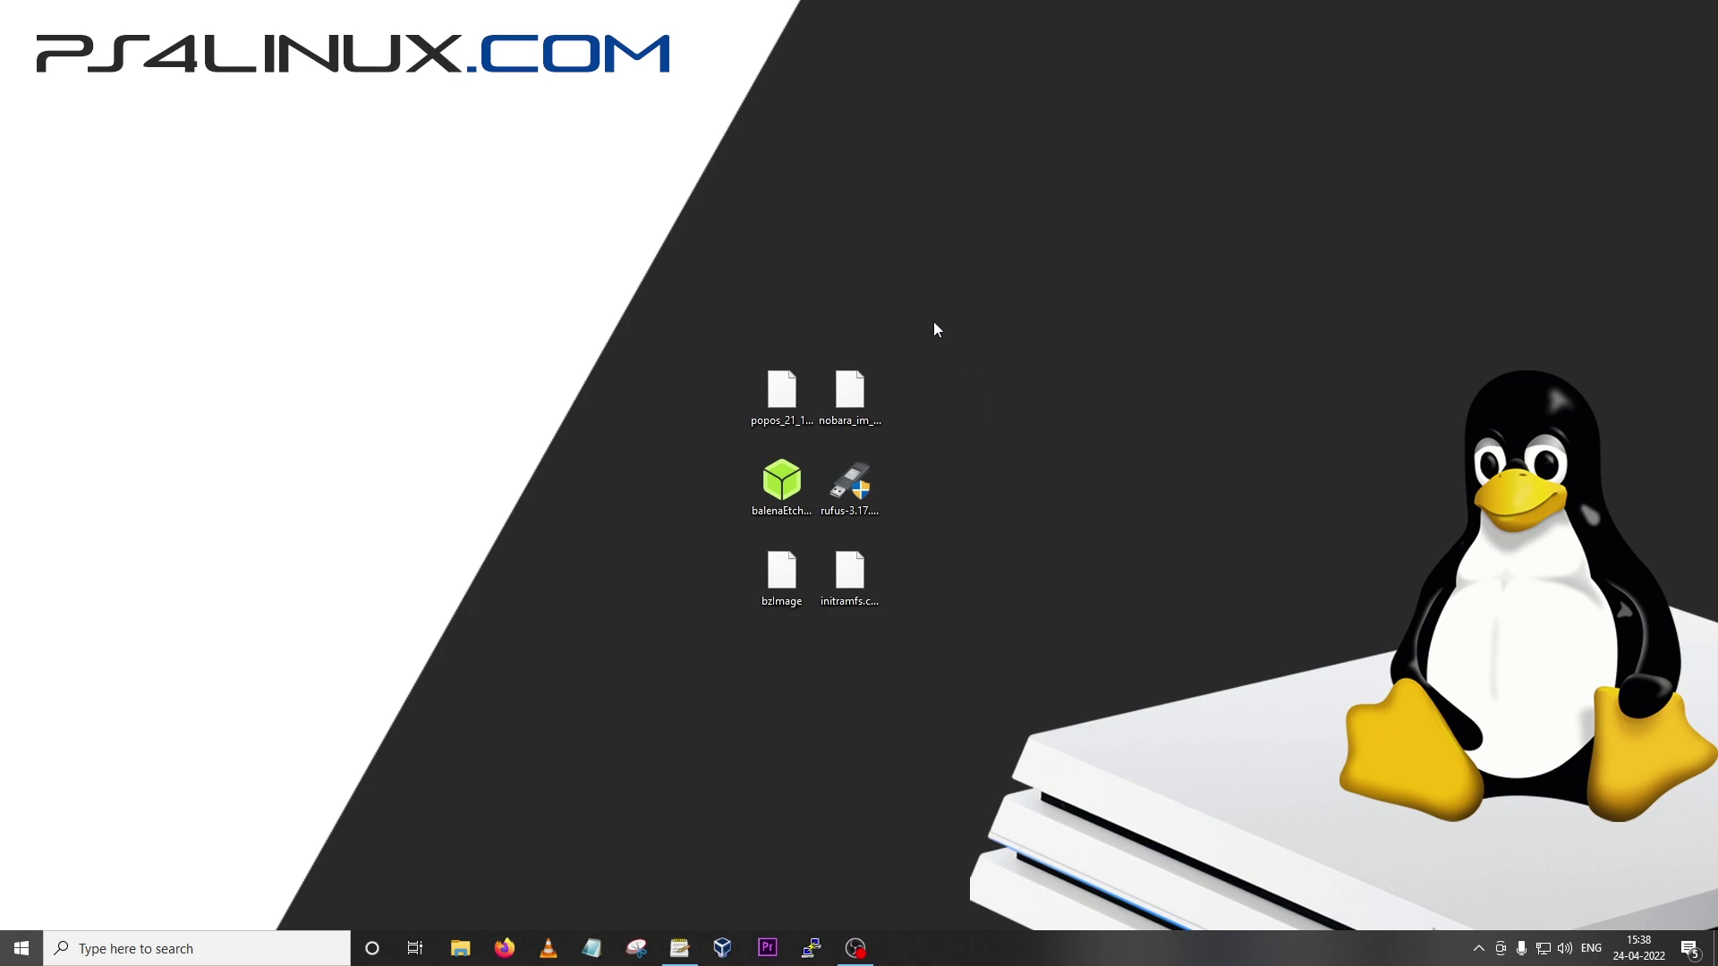
- Compare the nobara_im_ps4linux and popos_21_10 image files on the desktop, then clear the selection
left_click(850, 403)
left_click(771, 408)
left_click(850, 403)
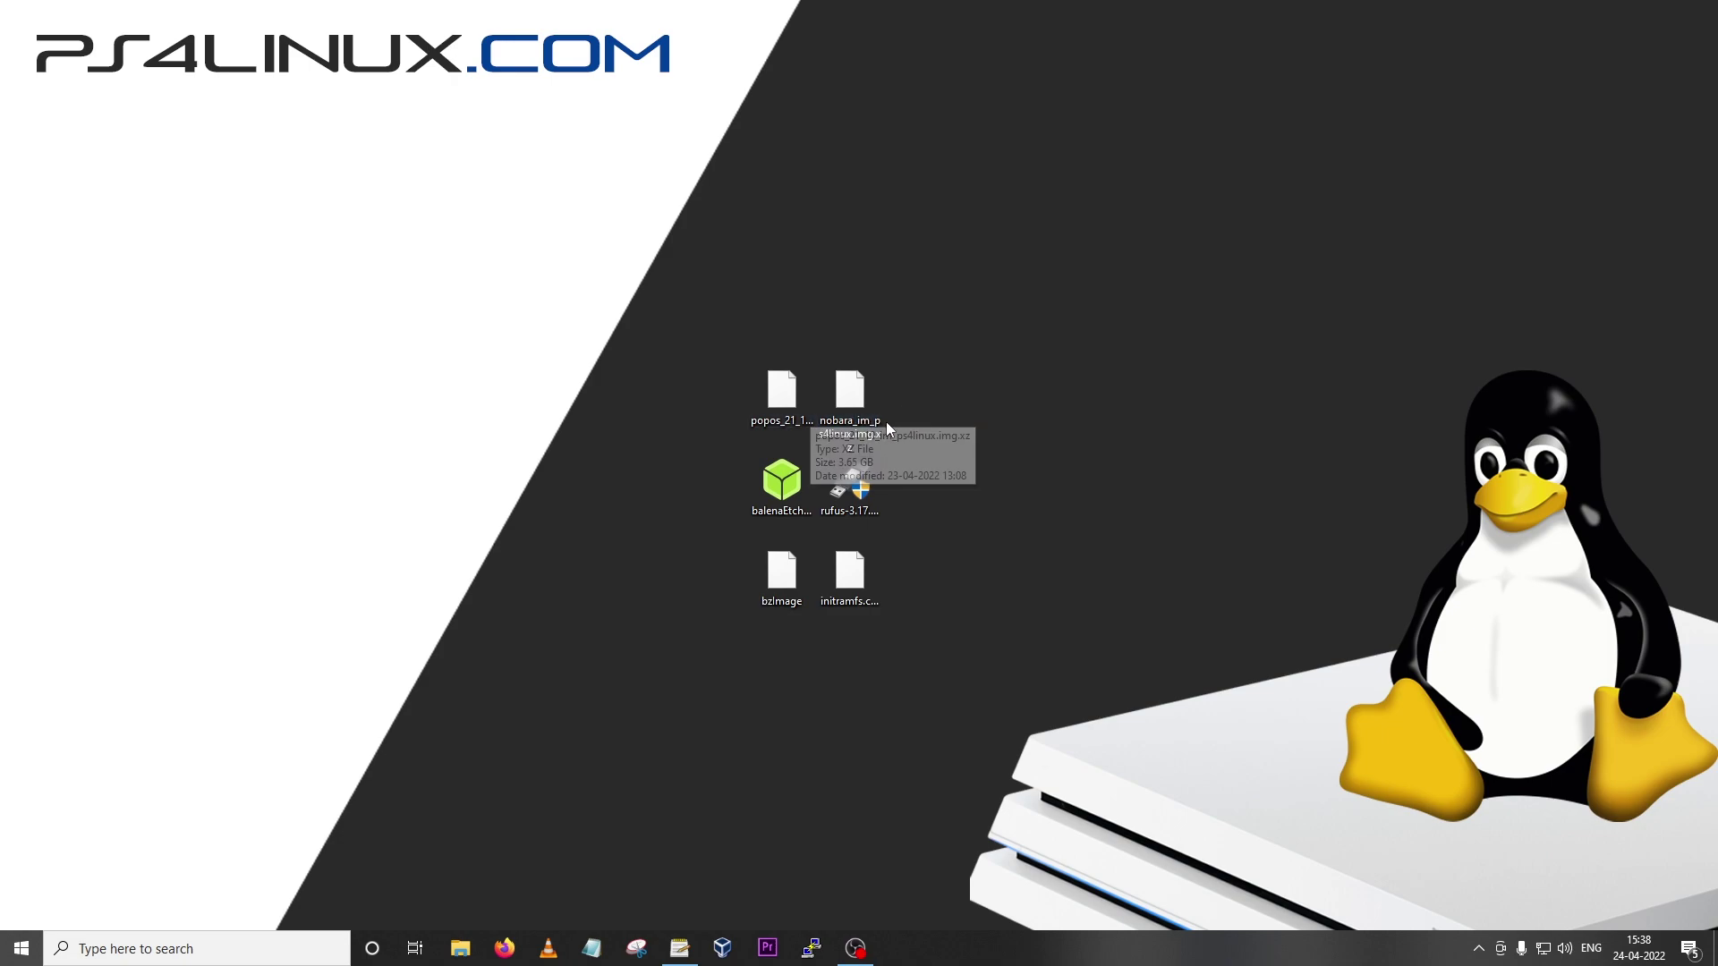
left_click(1006, 418)
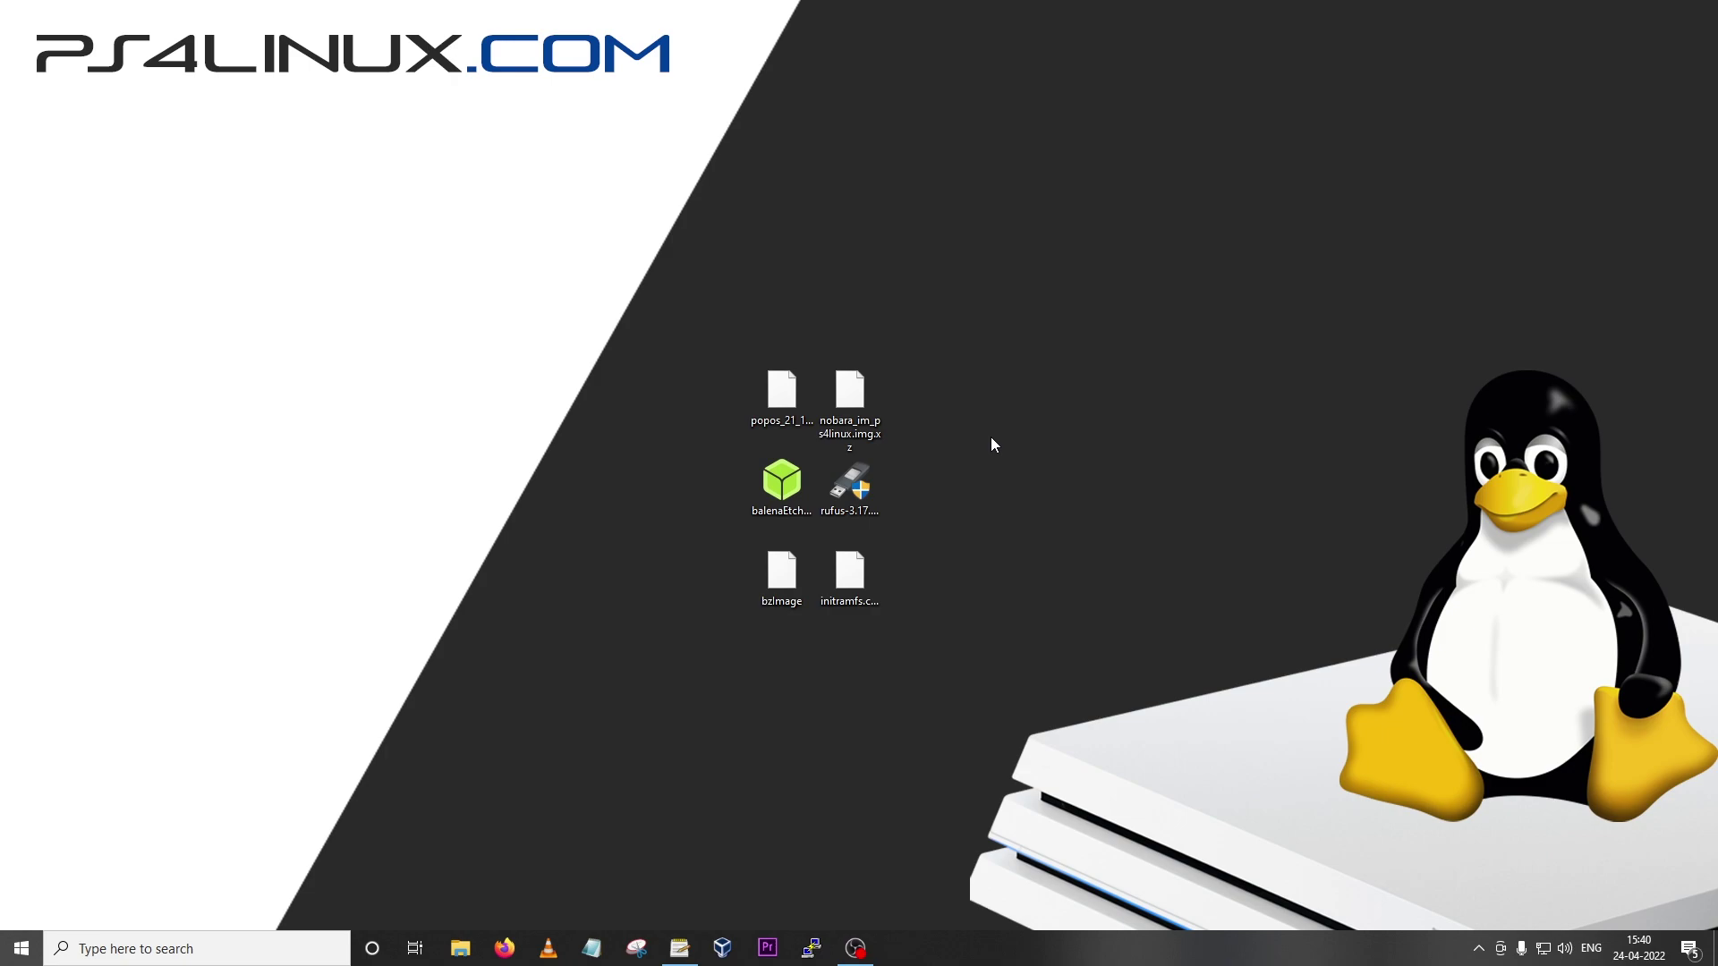
left_click(777, 417)
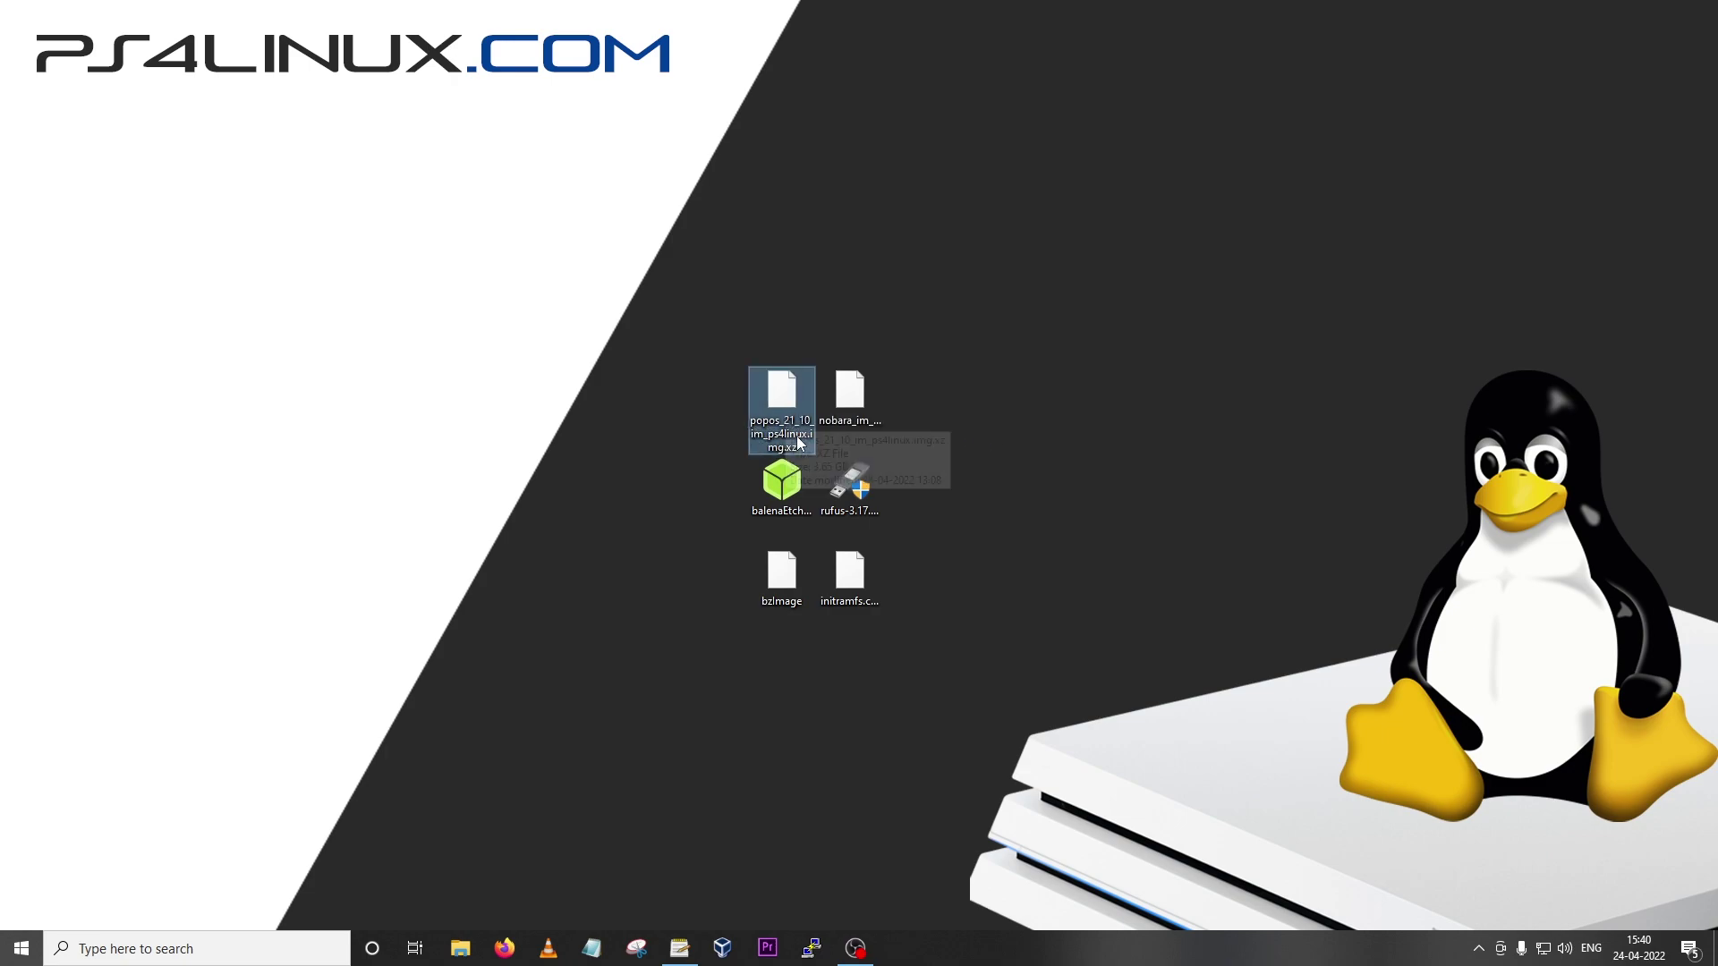
left_click(852, 403)
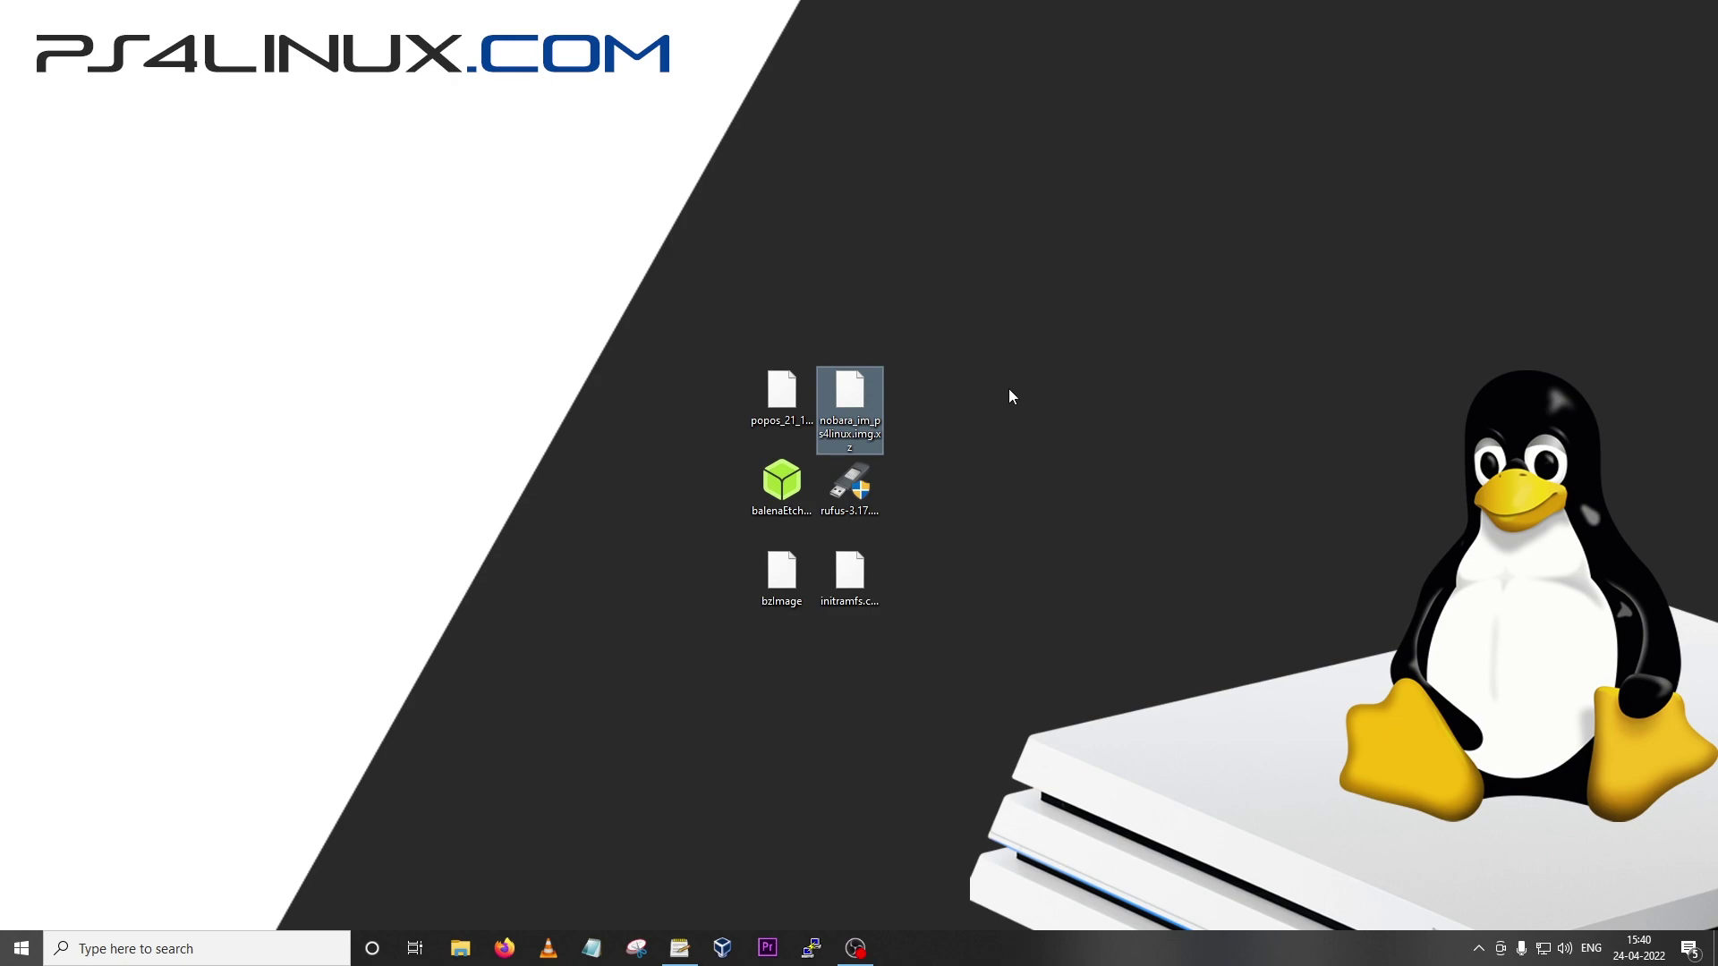
mouse_move(825, 431)
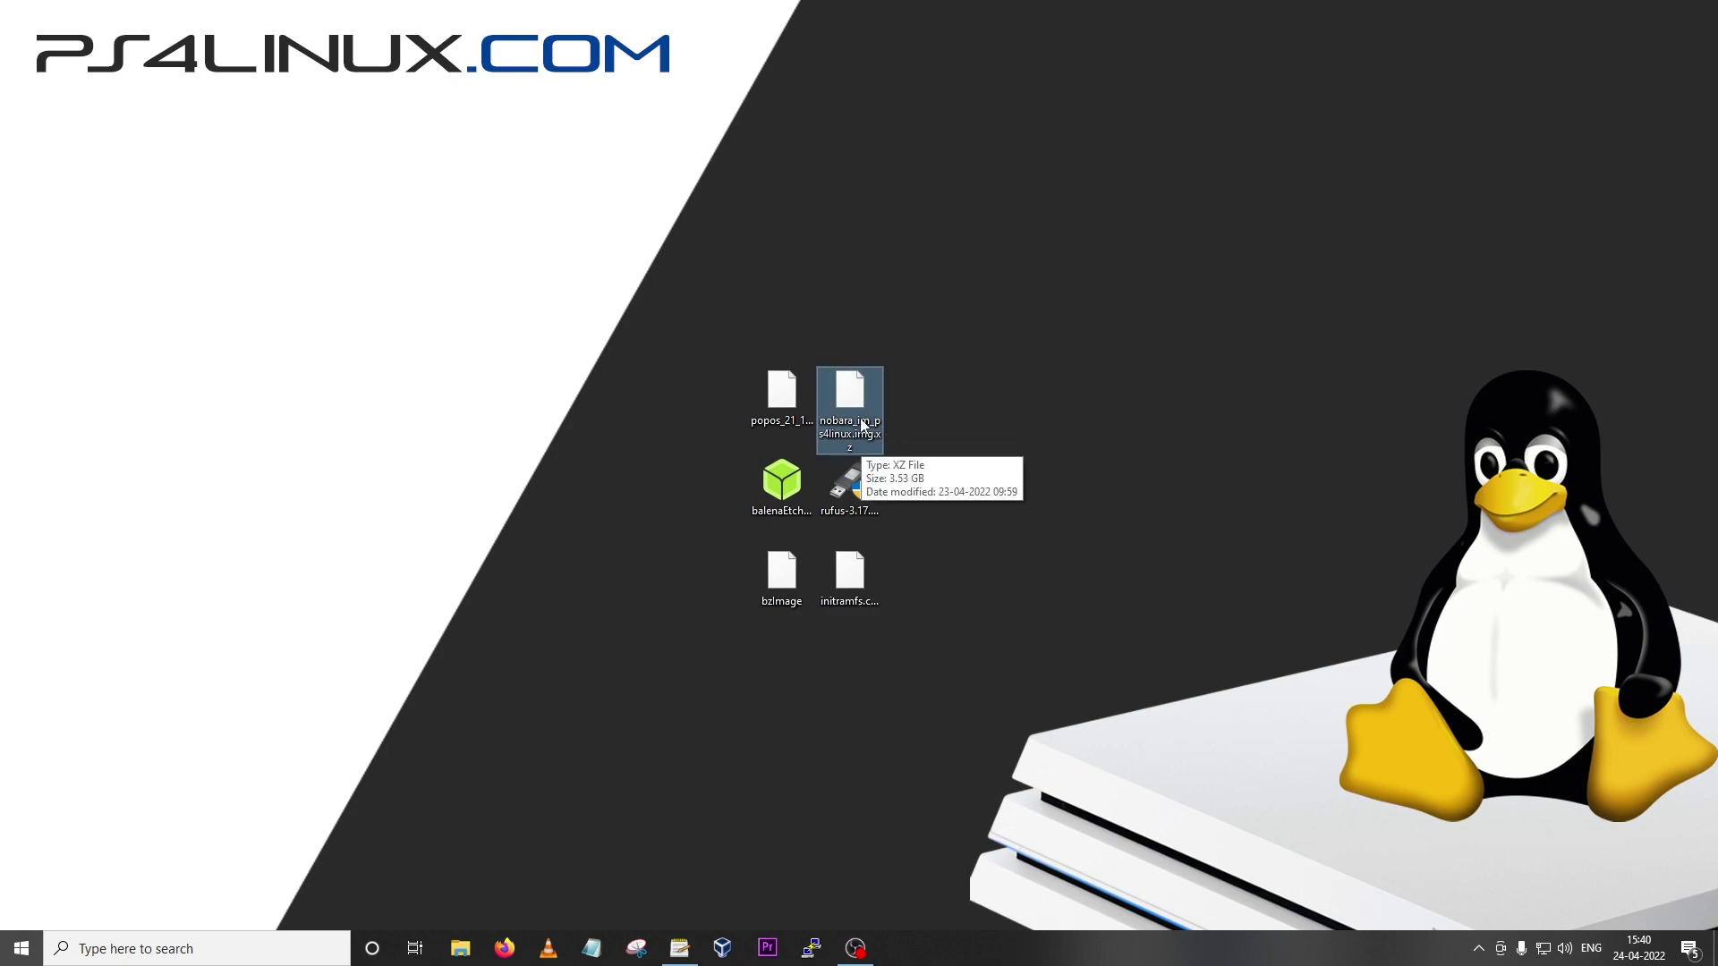
left_click(965, 420)
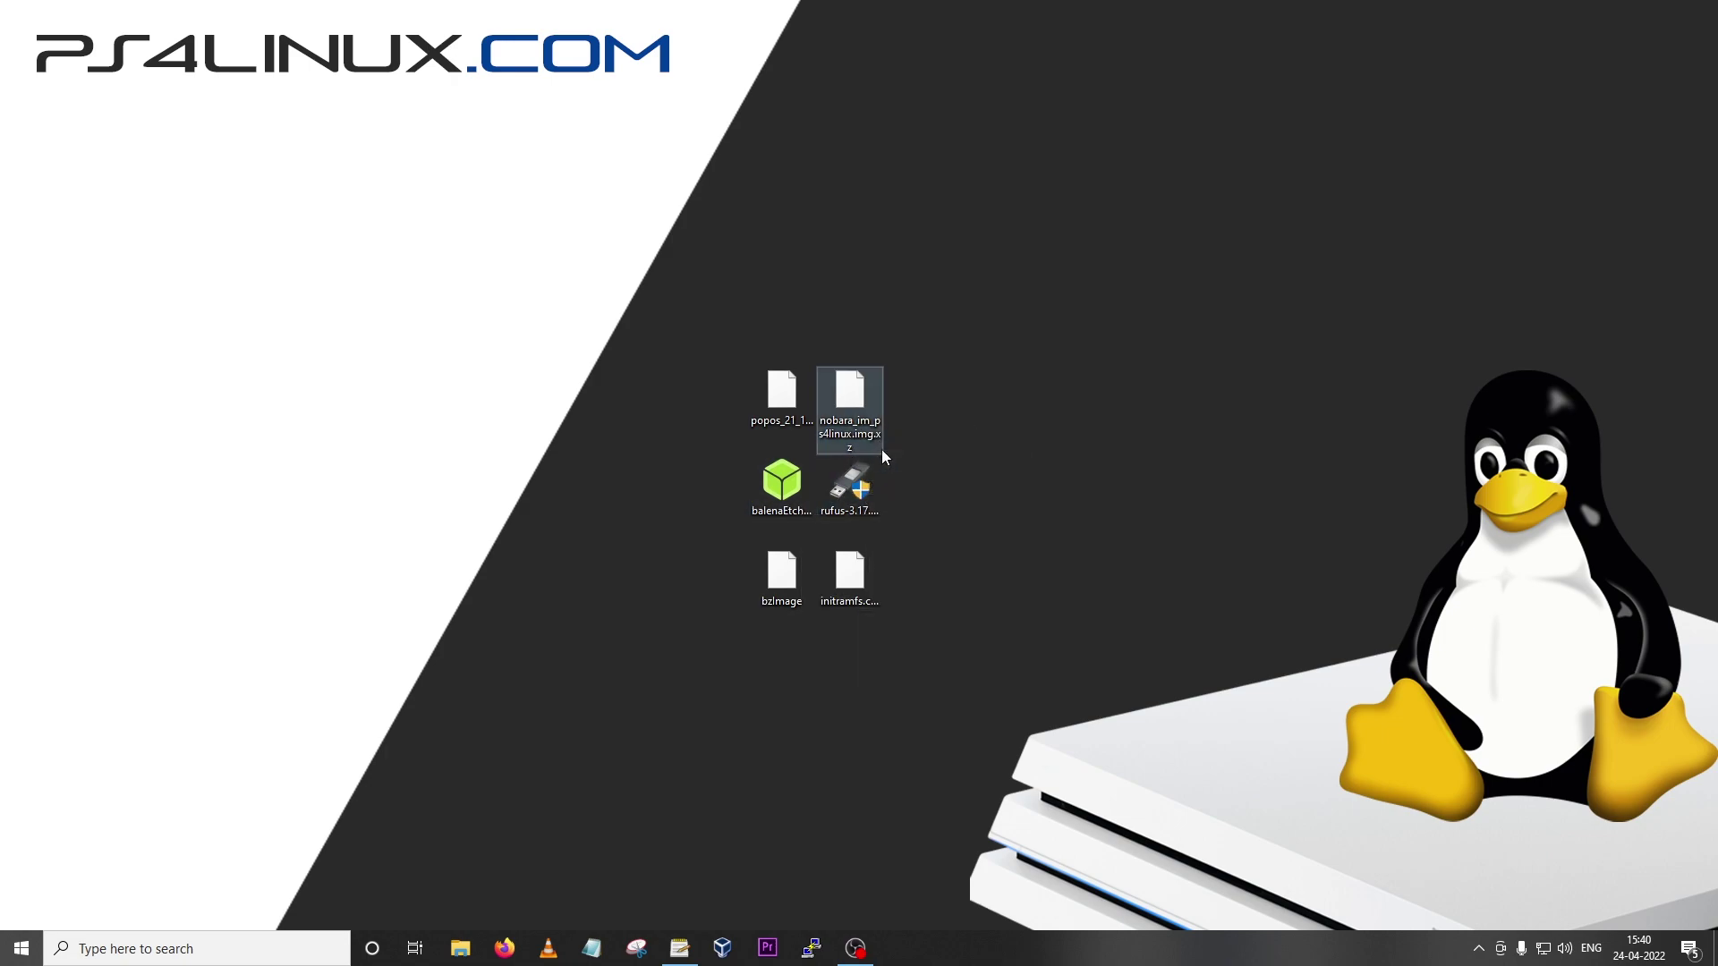
- Launch rufus-3.17 and balenaEtcher, placing the balenaEtcher window to the right of Rufus
mouse_move(884, 456)
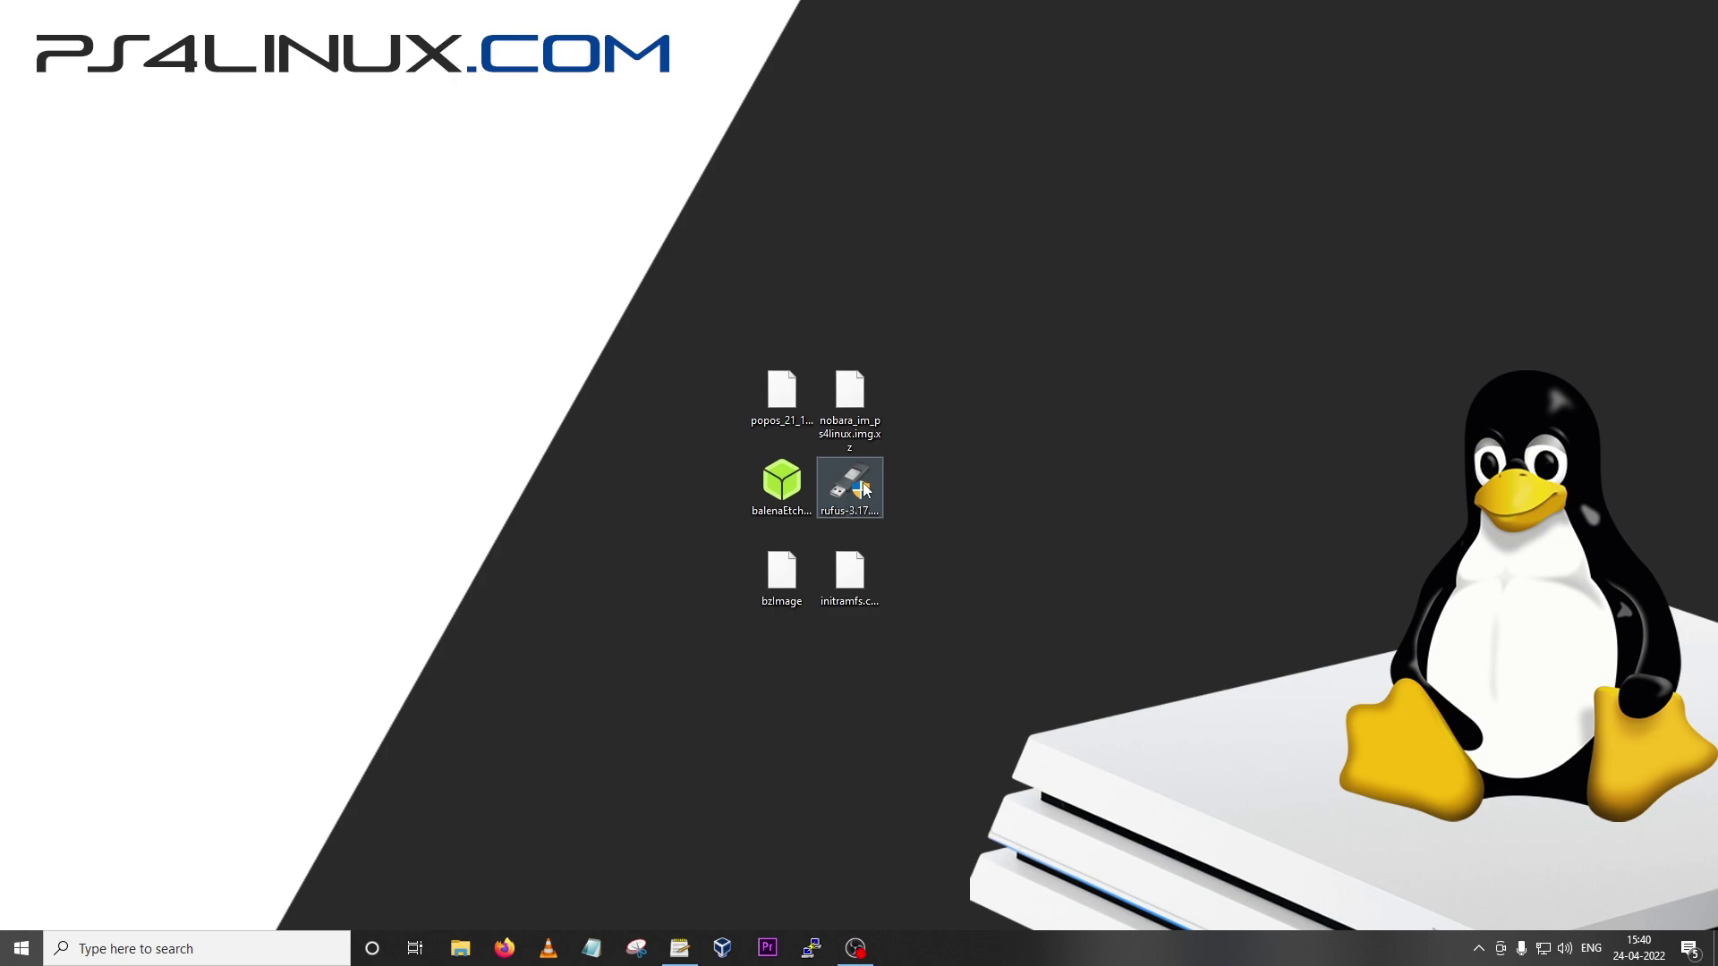
mouse_move(781, 485)
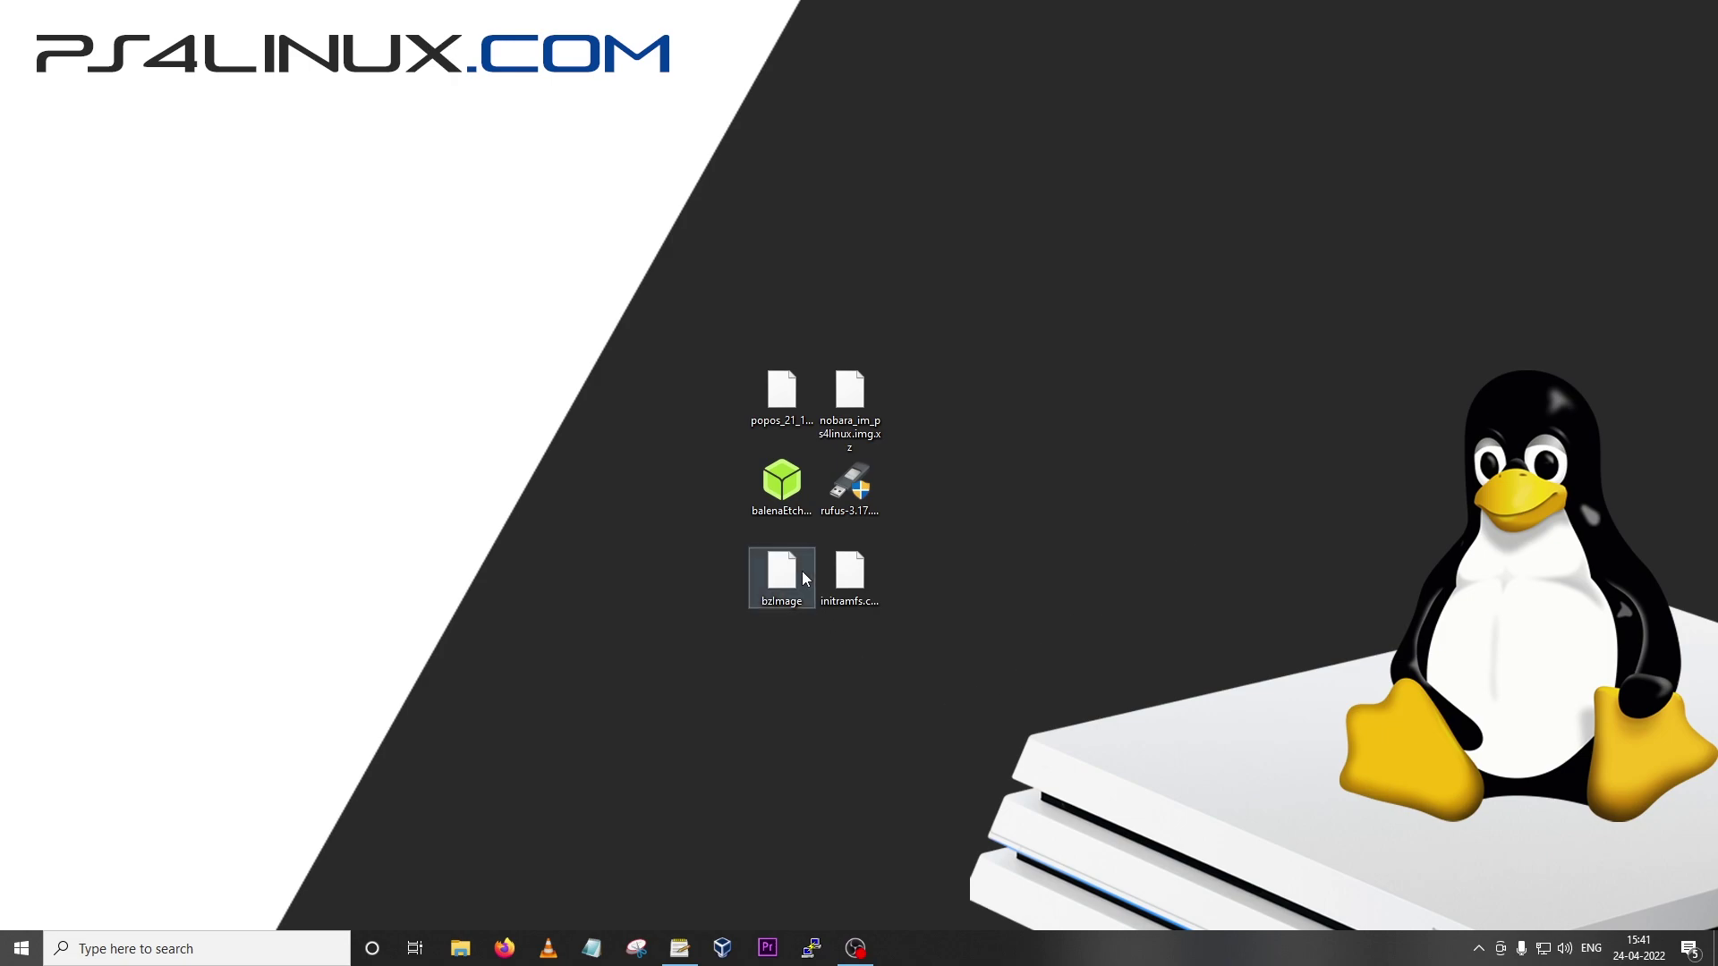
mouse_move(849, 595)
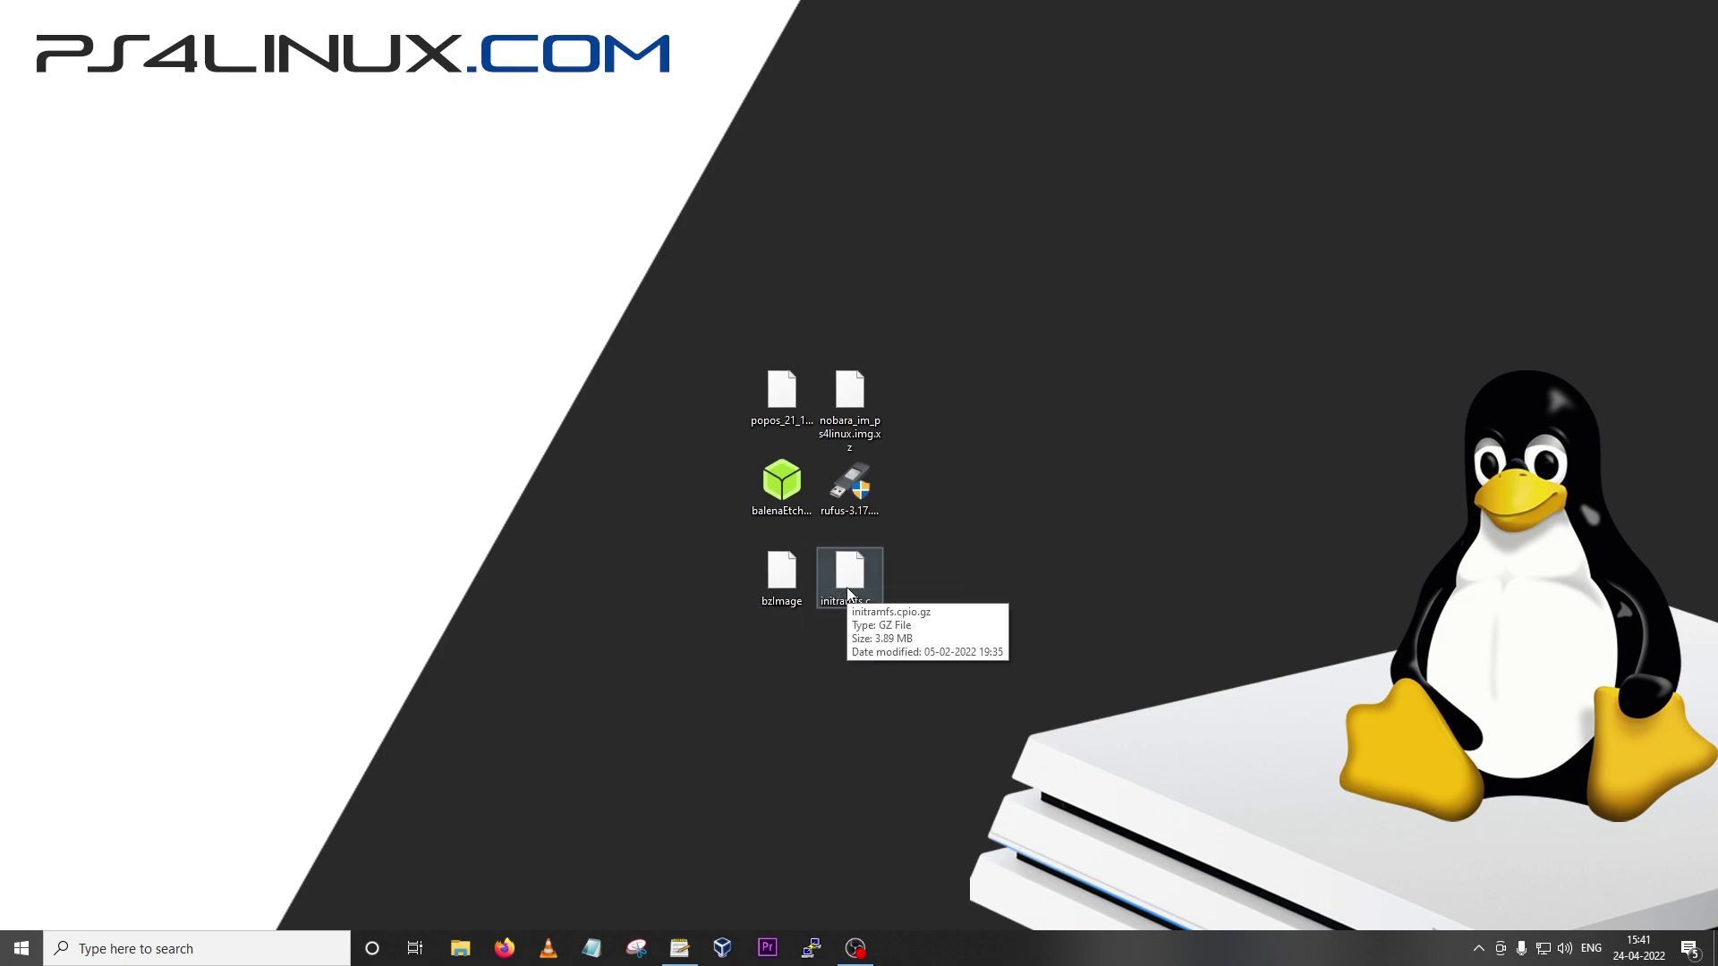
mouse_move(786, 601)
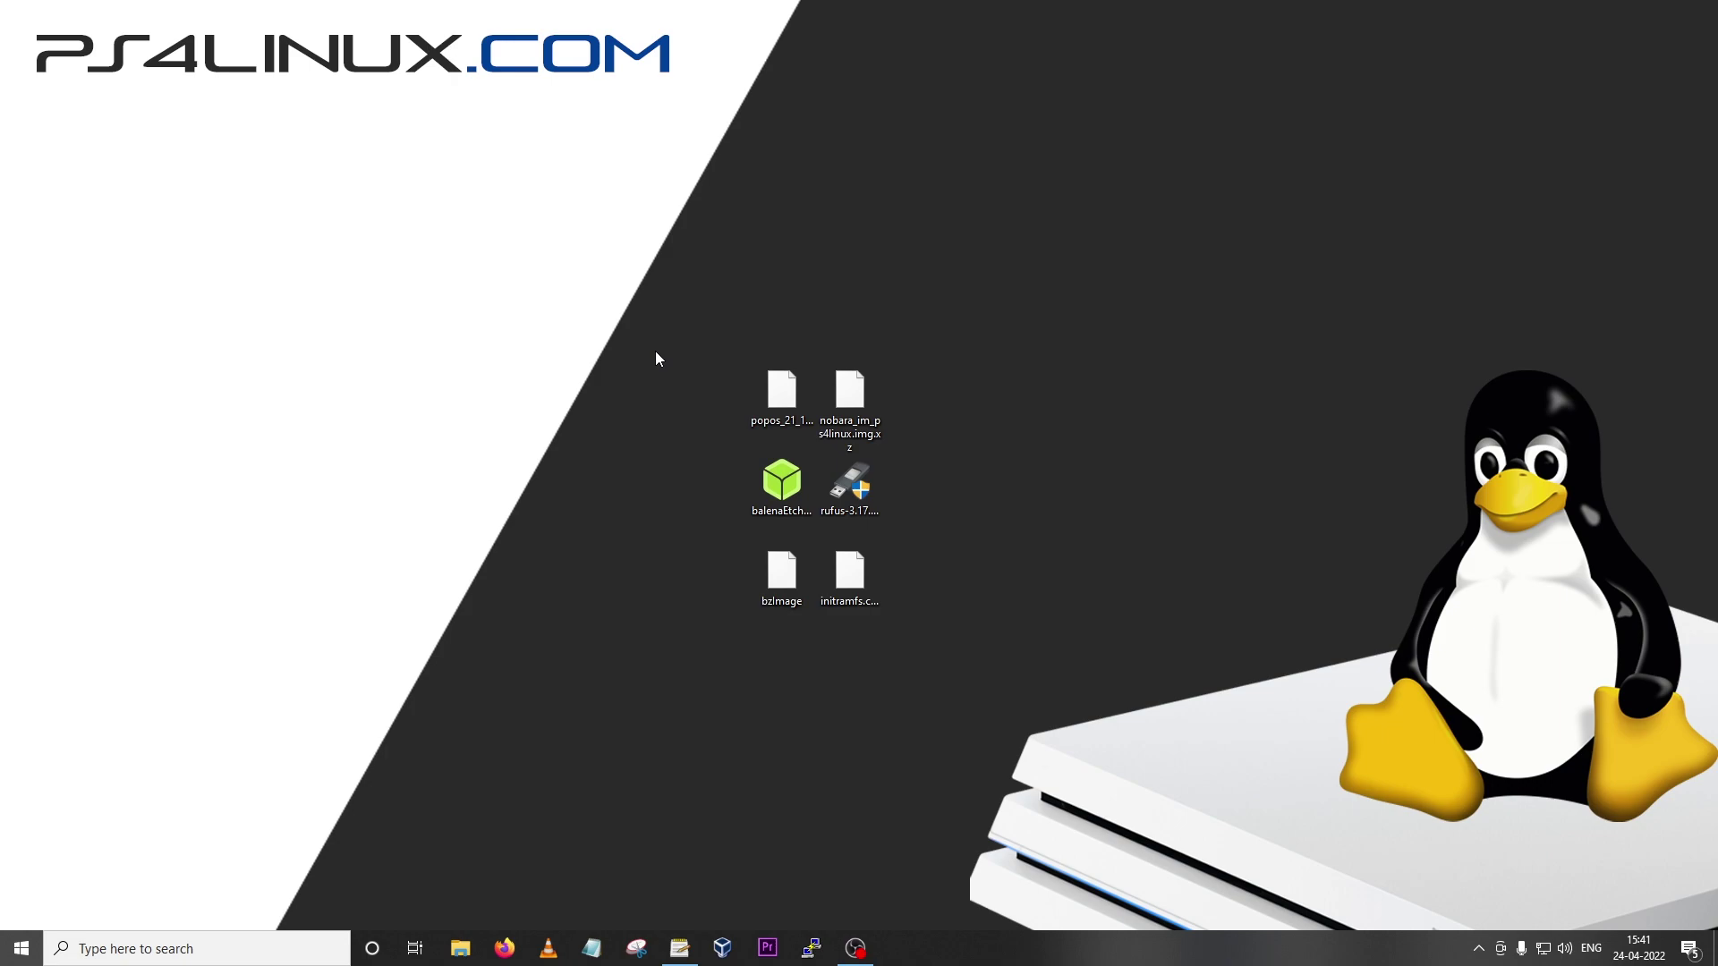
double_click(868, 504)
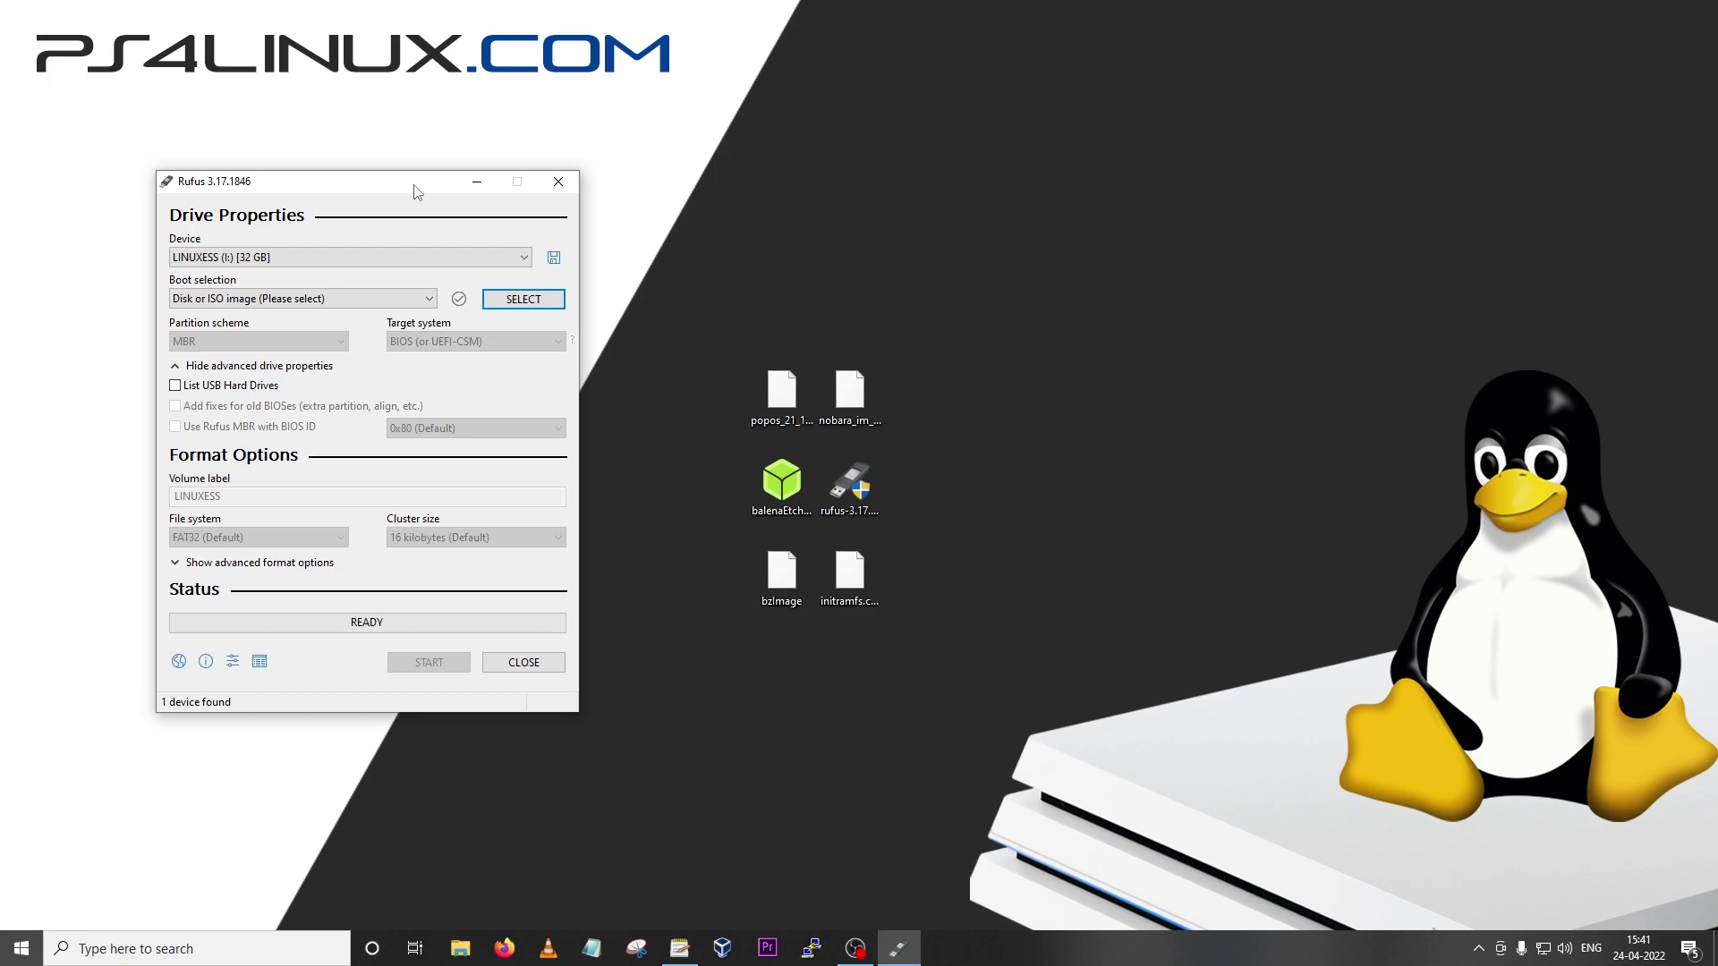
double_click(791, 490)
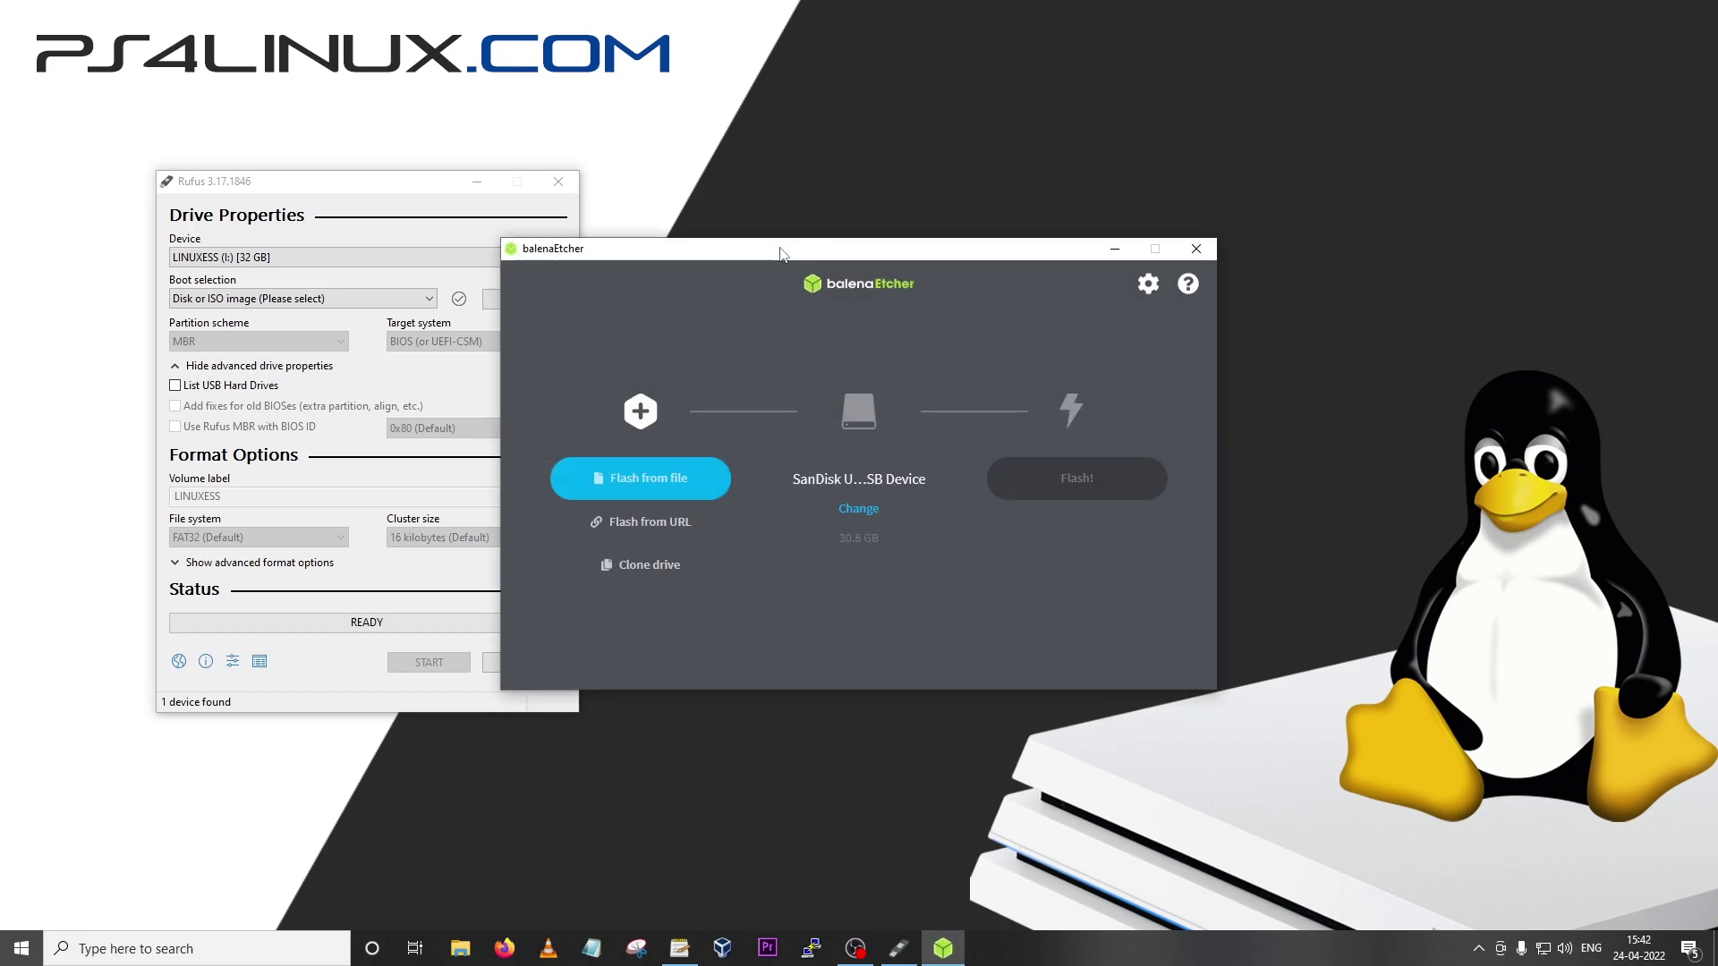
left_click_drag(1151, 178, 1180, 262)
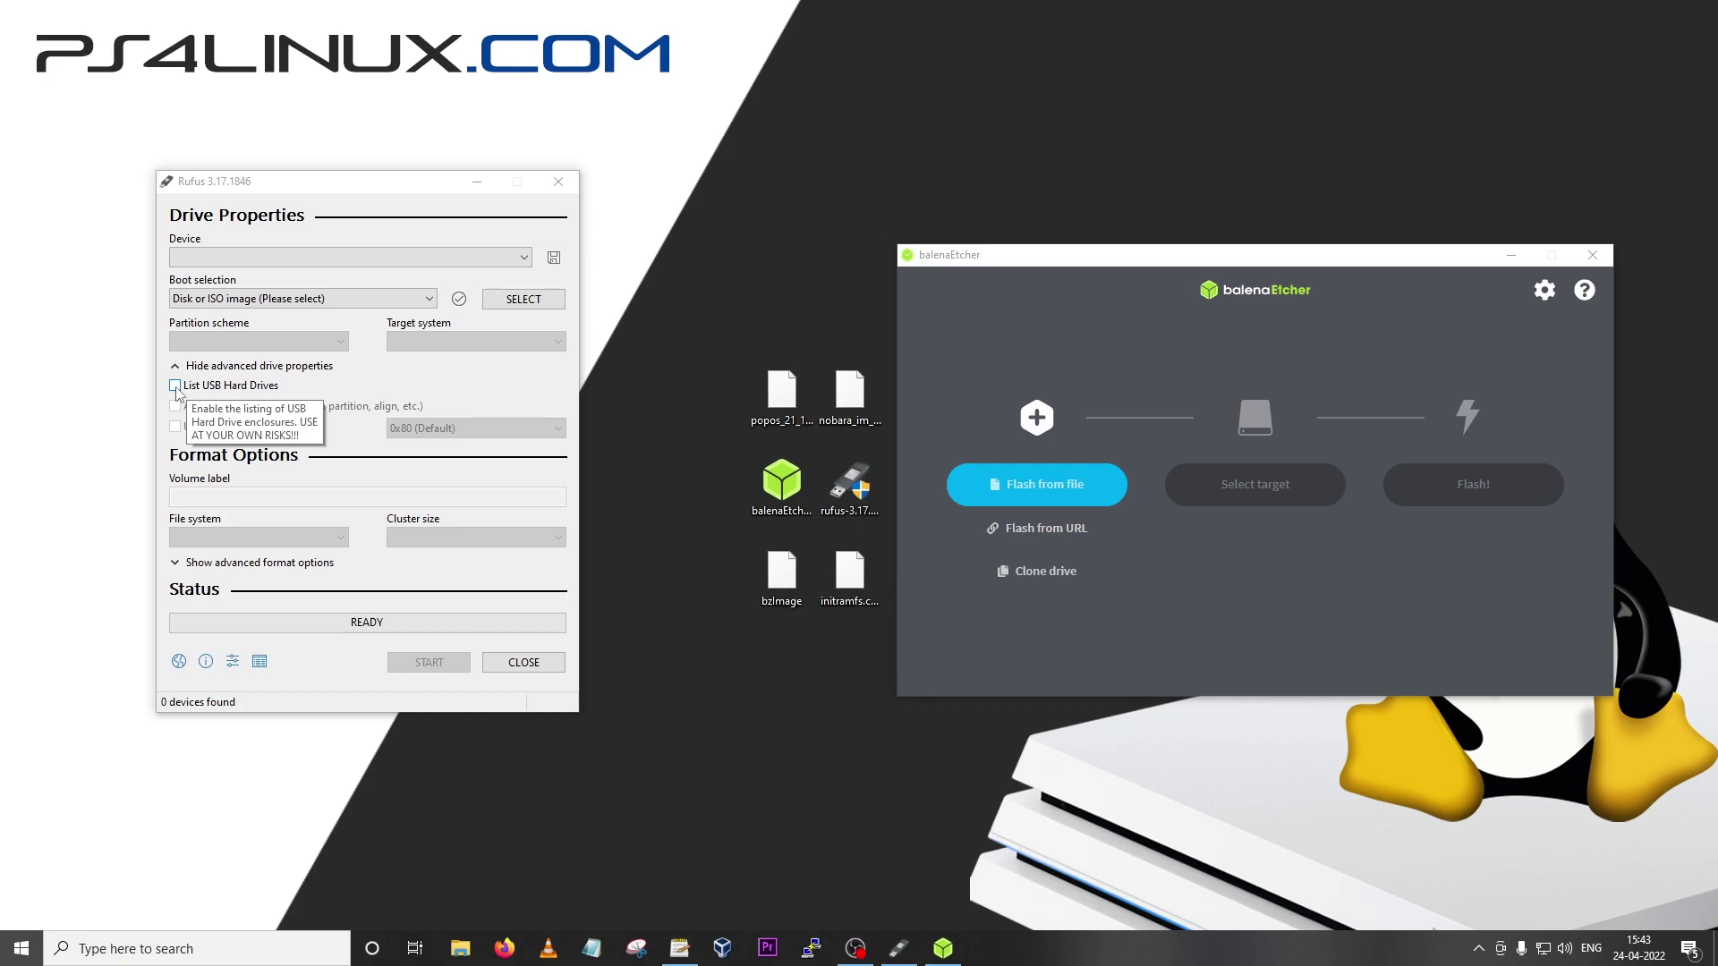
- Enable List USB Hard Drives so Rufus detects the 180 GB NO_LABEL (G:) drive
left_click(175, 386)
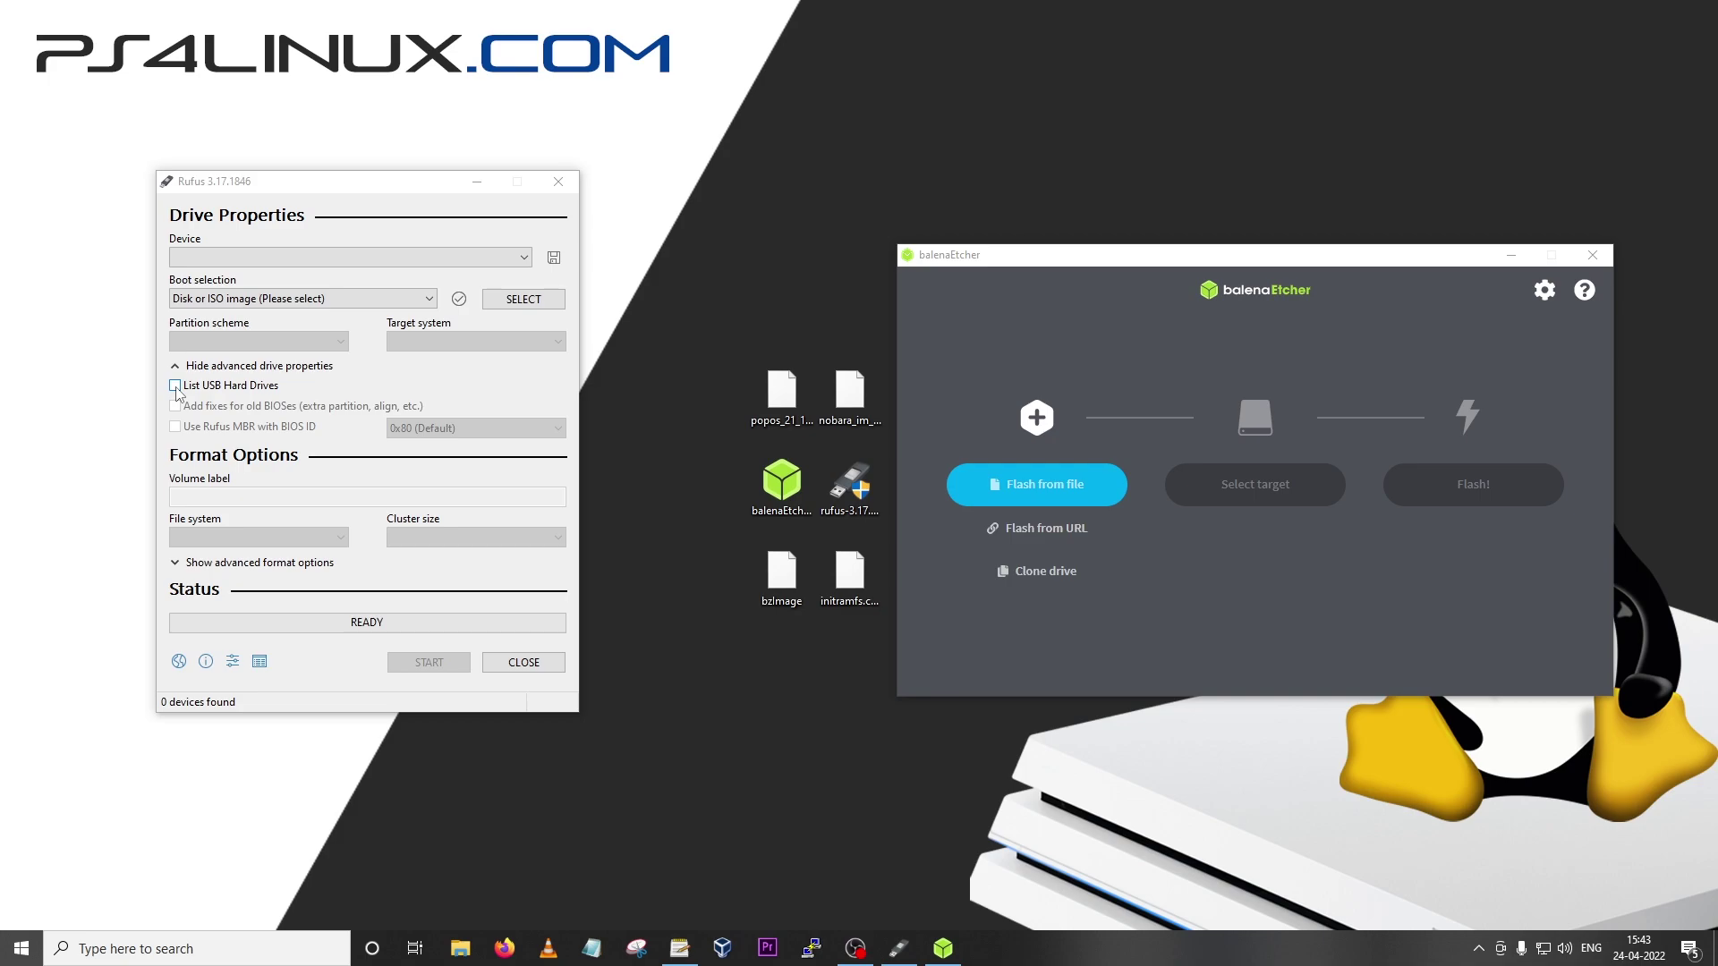
left_click(260, 256)
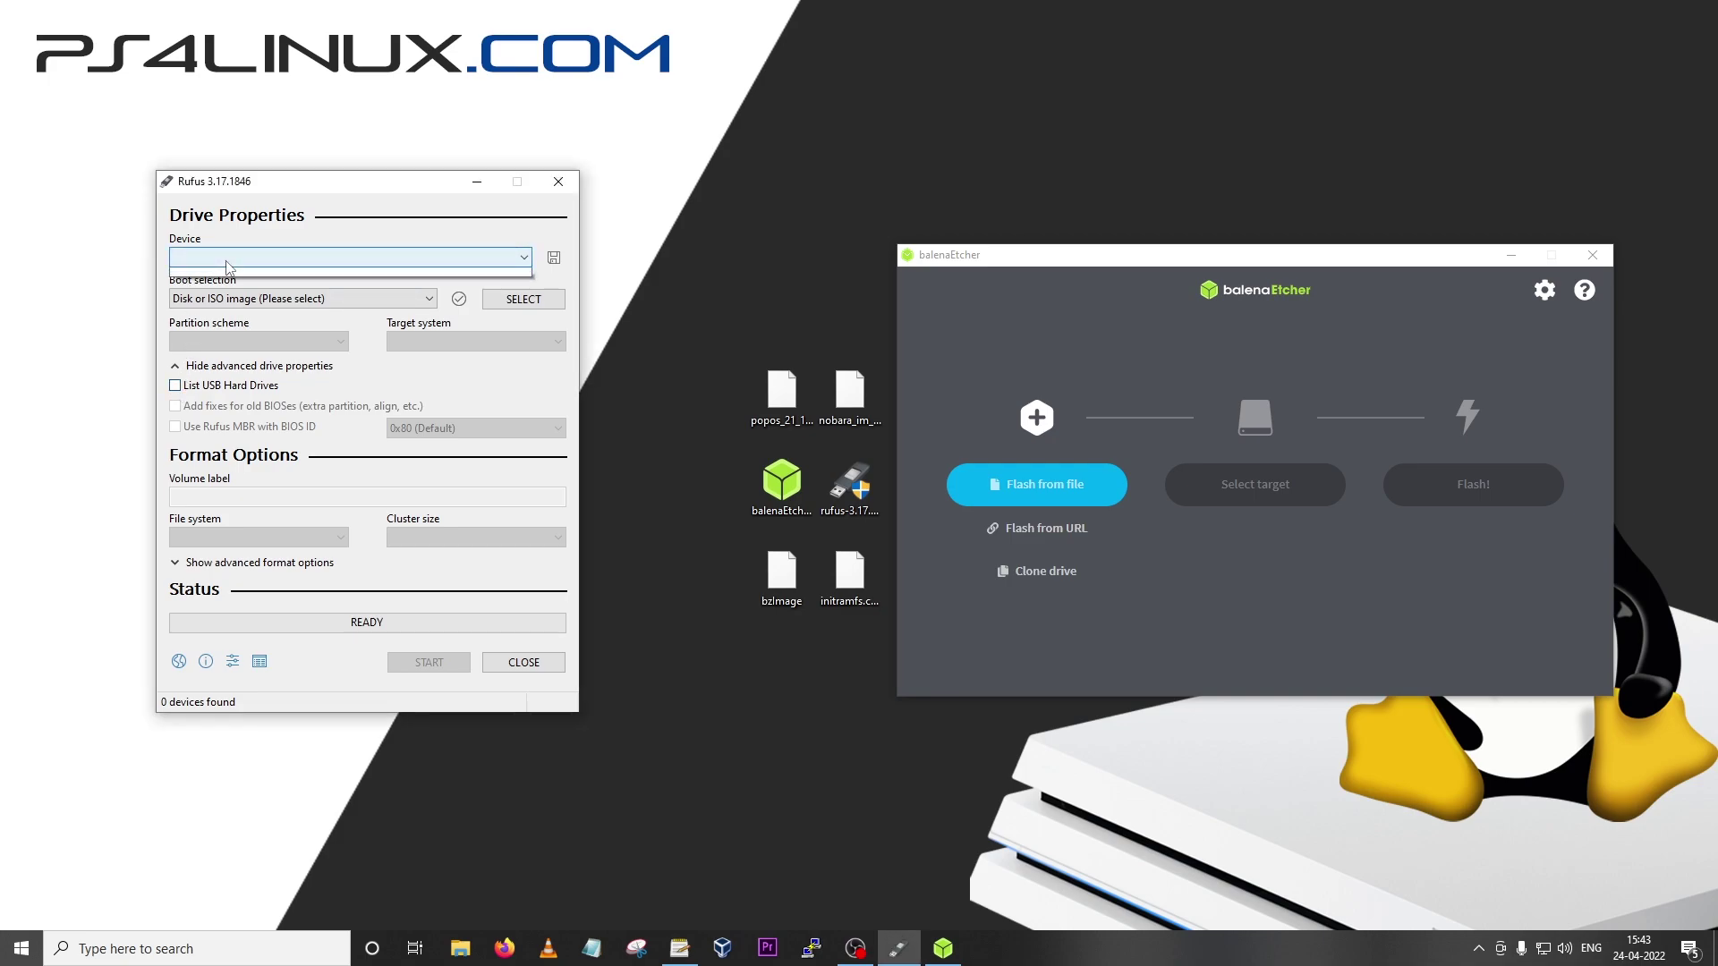
left_click(288, 248)
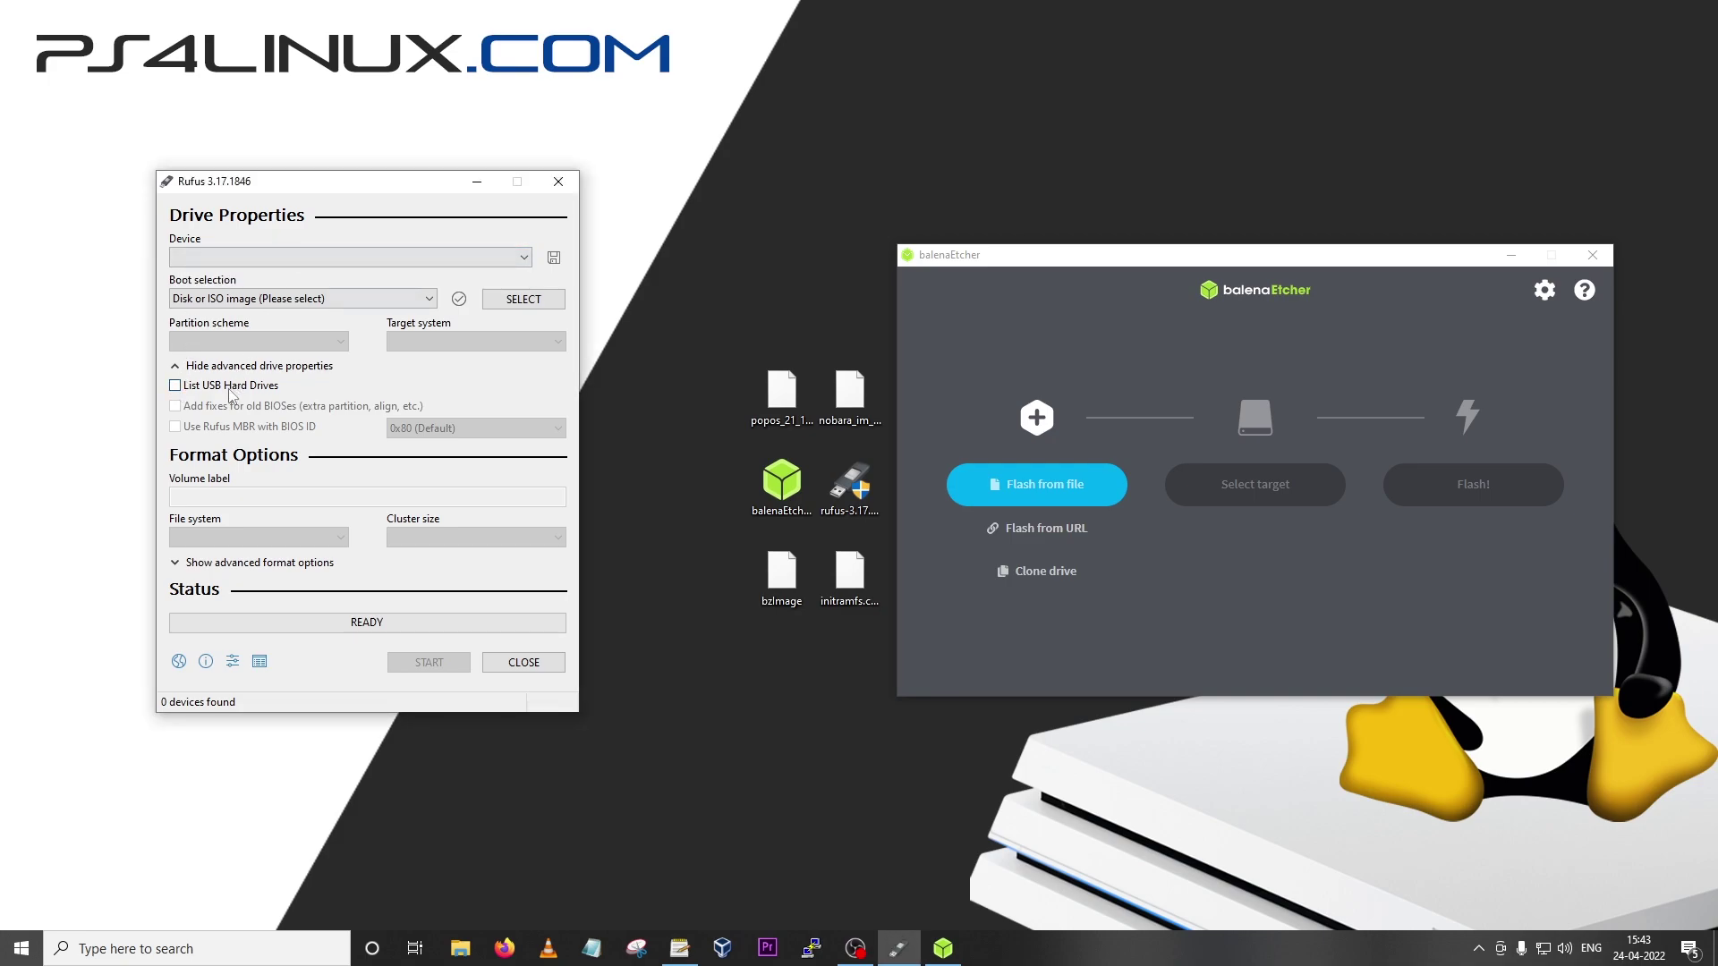
left_click(175, 387)
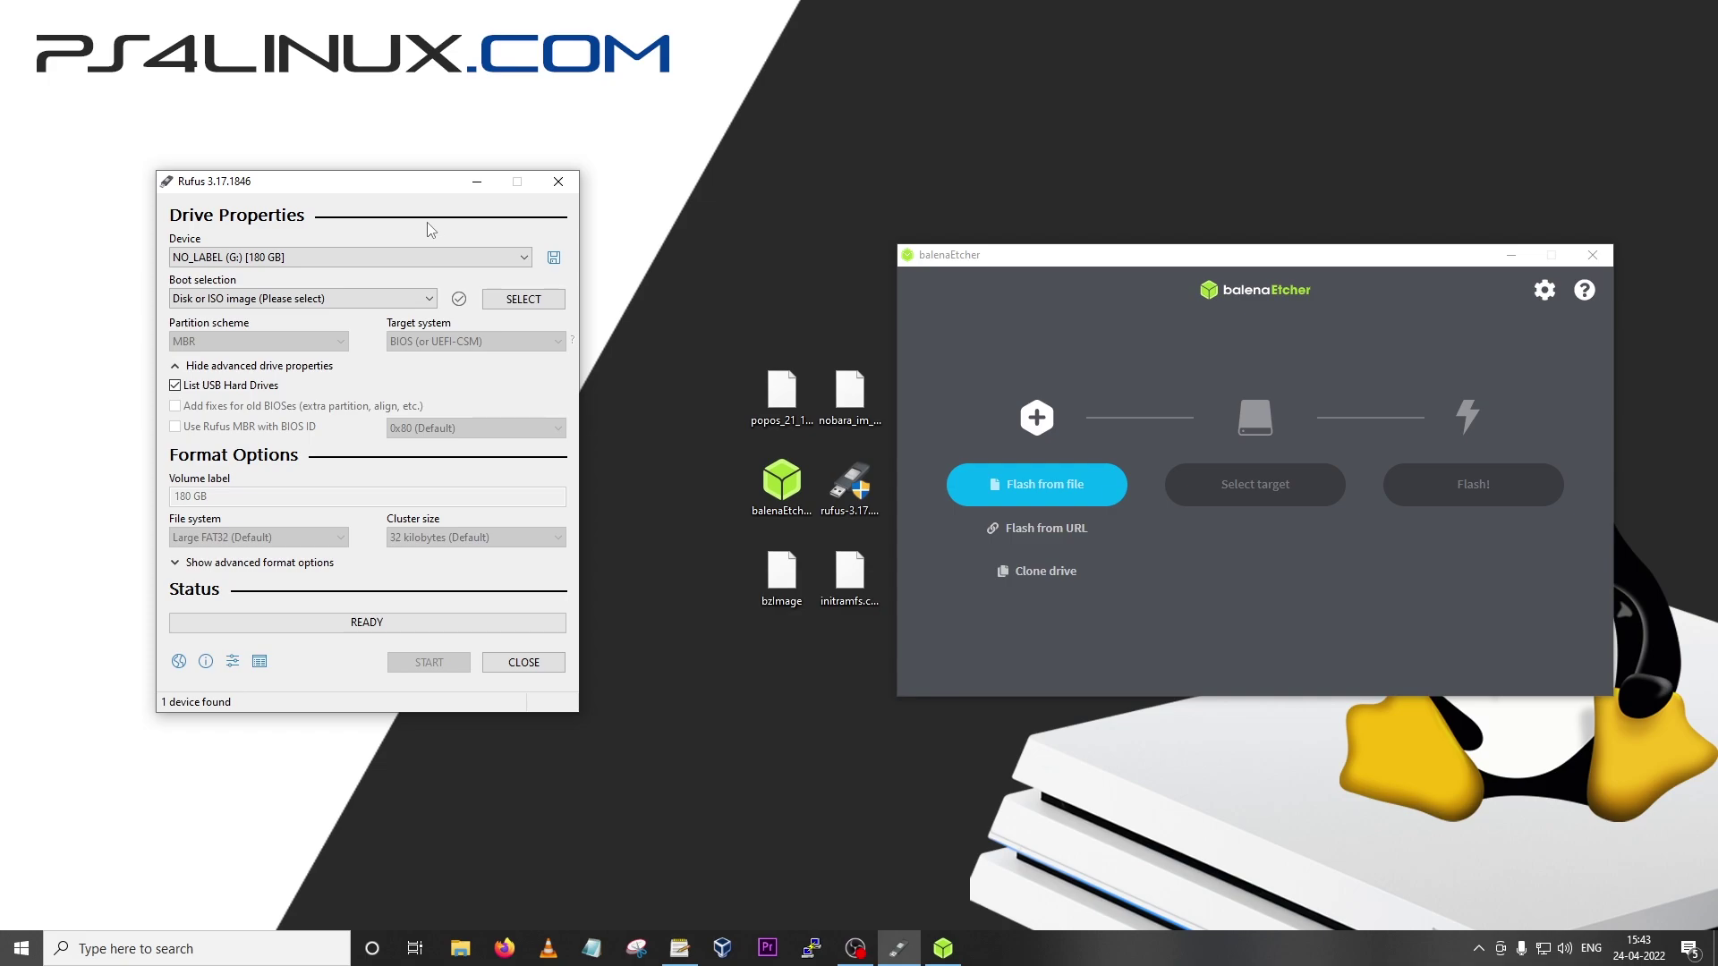
- Load nobara_im_ps4linux.img.xz from the Desktop as the boot image
left_click(519, 302)
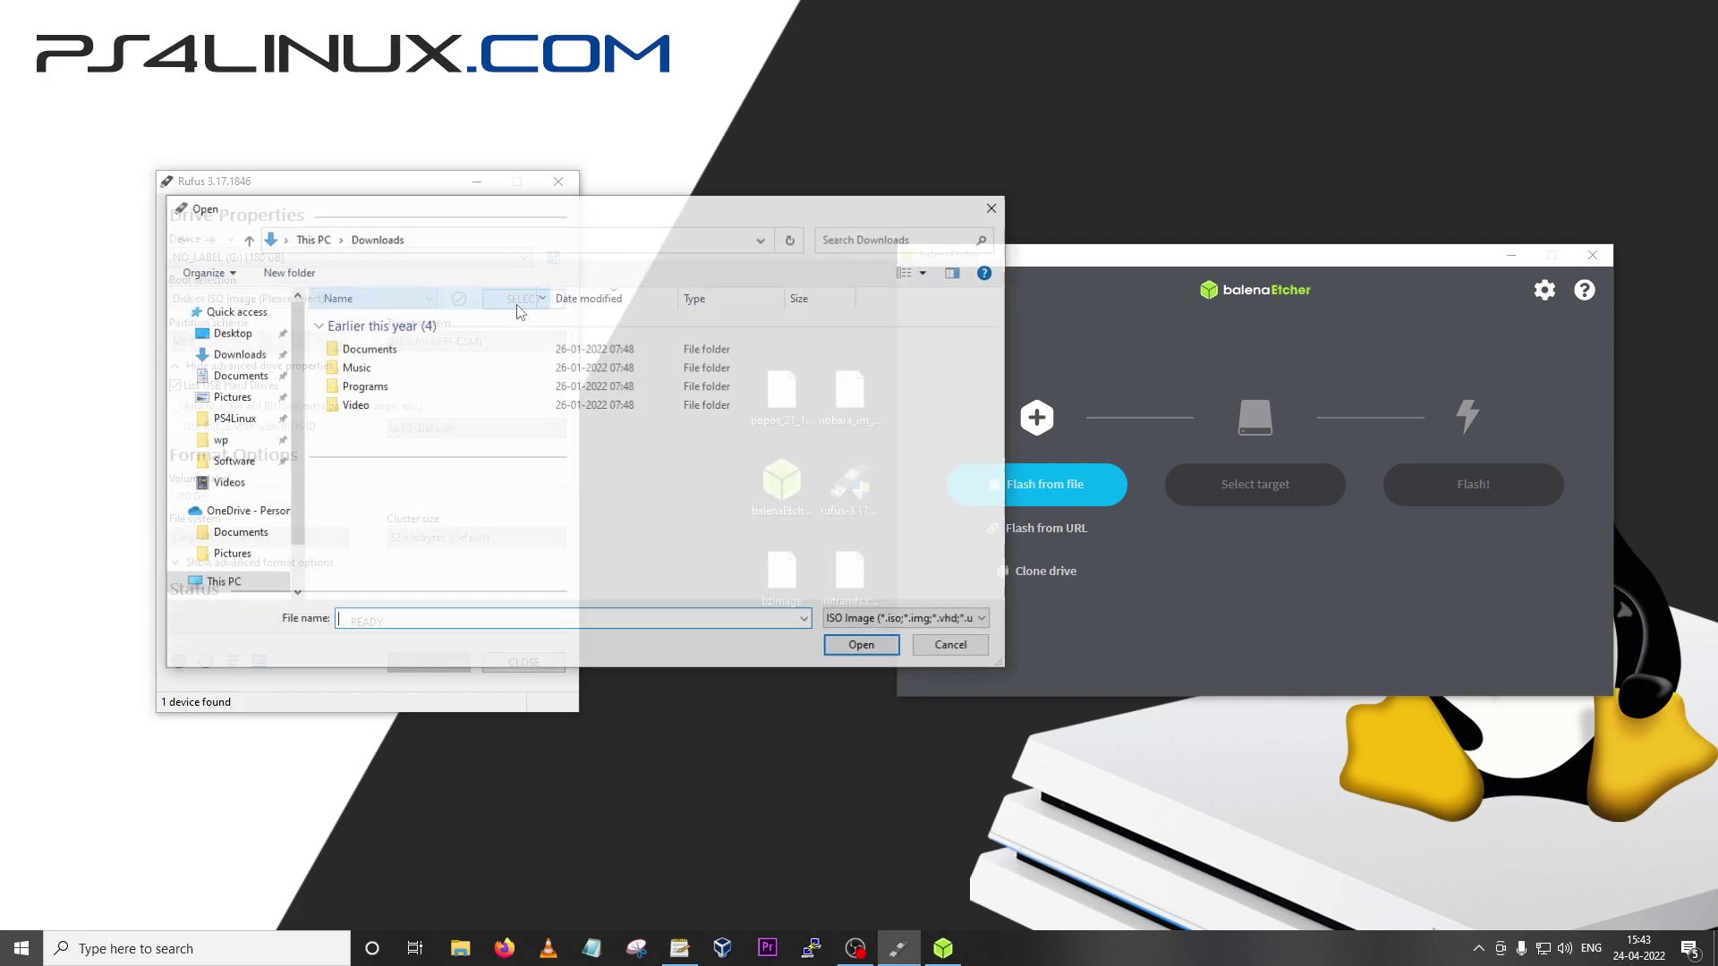
left_click(229, 333)
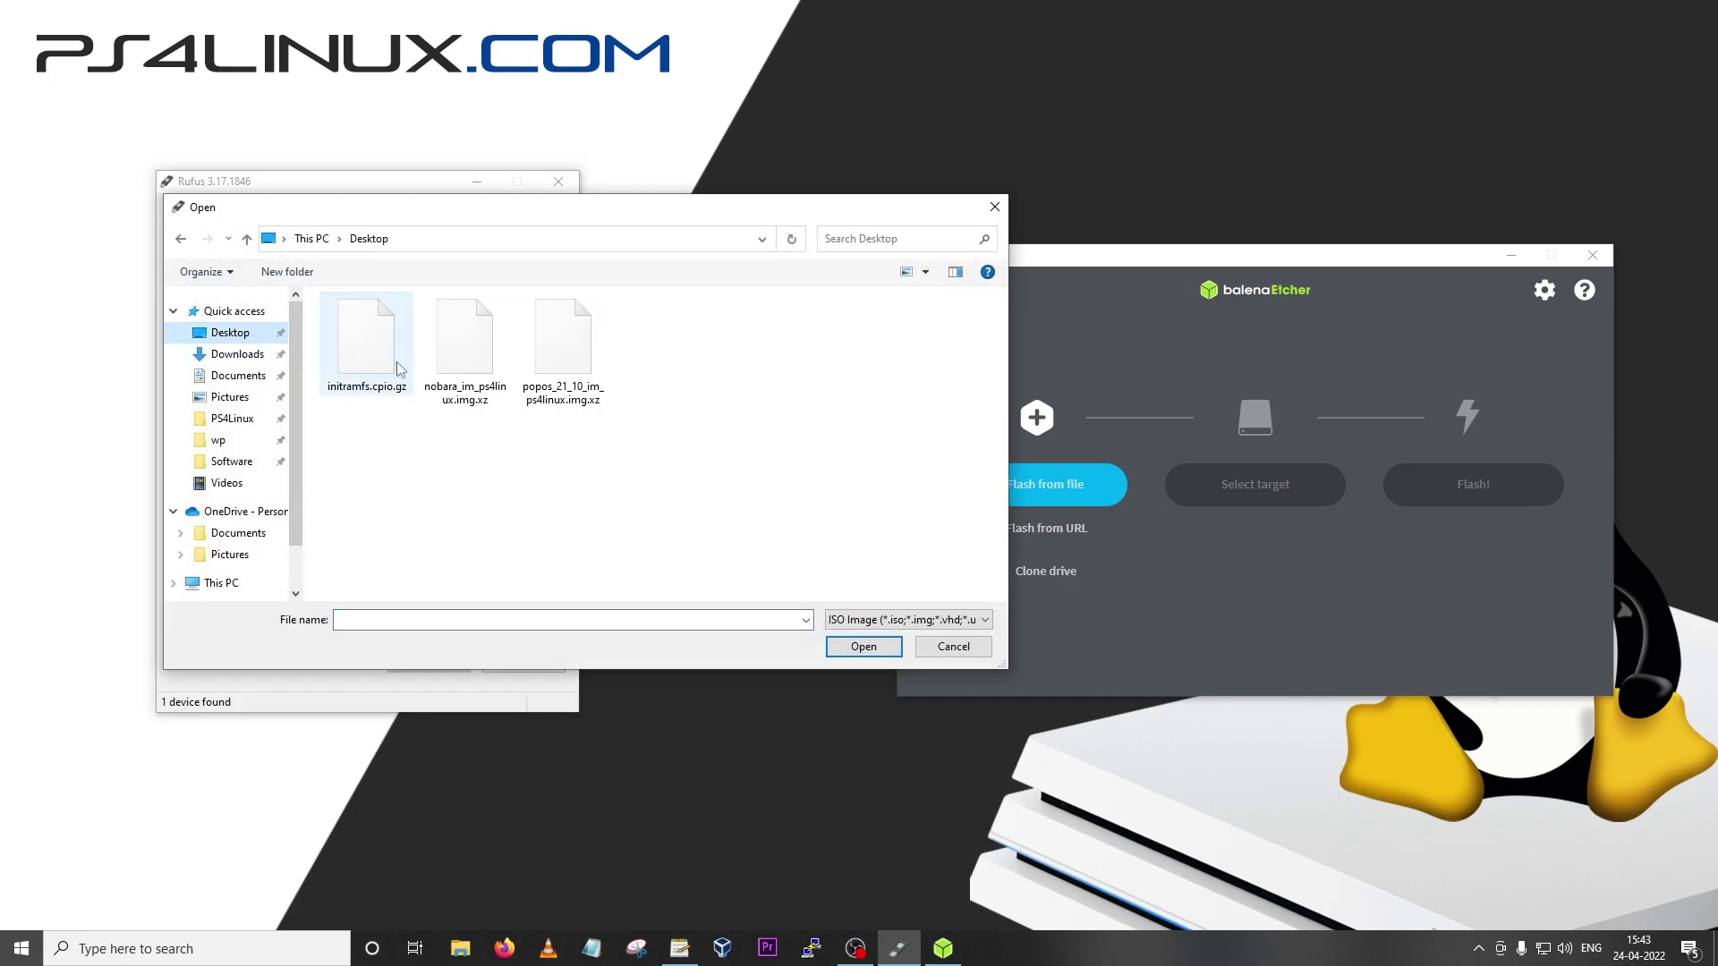
left_click(475, 368)
left_click(875, 652)
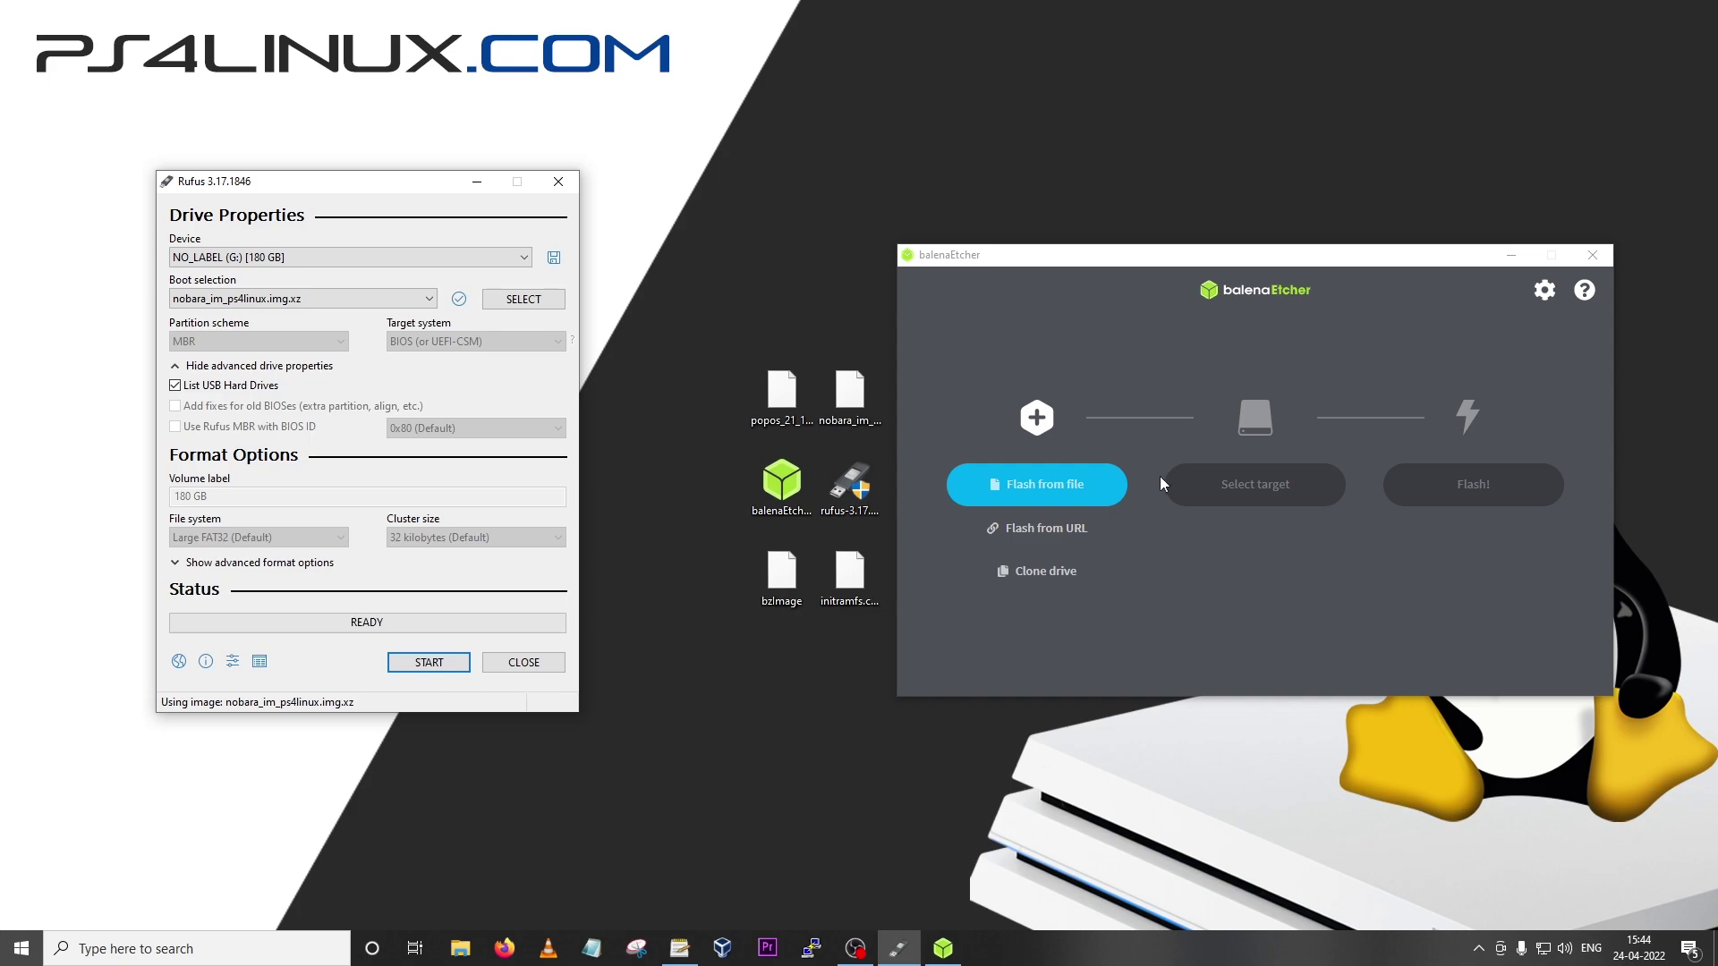
- Choose the Nobara image from the Desktop as balenaEtcher's flash source
left_click(1054, 498)
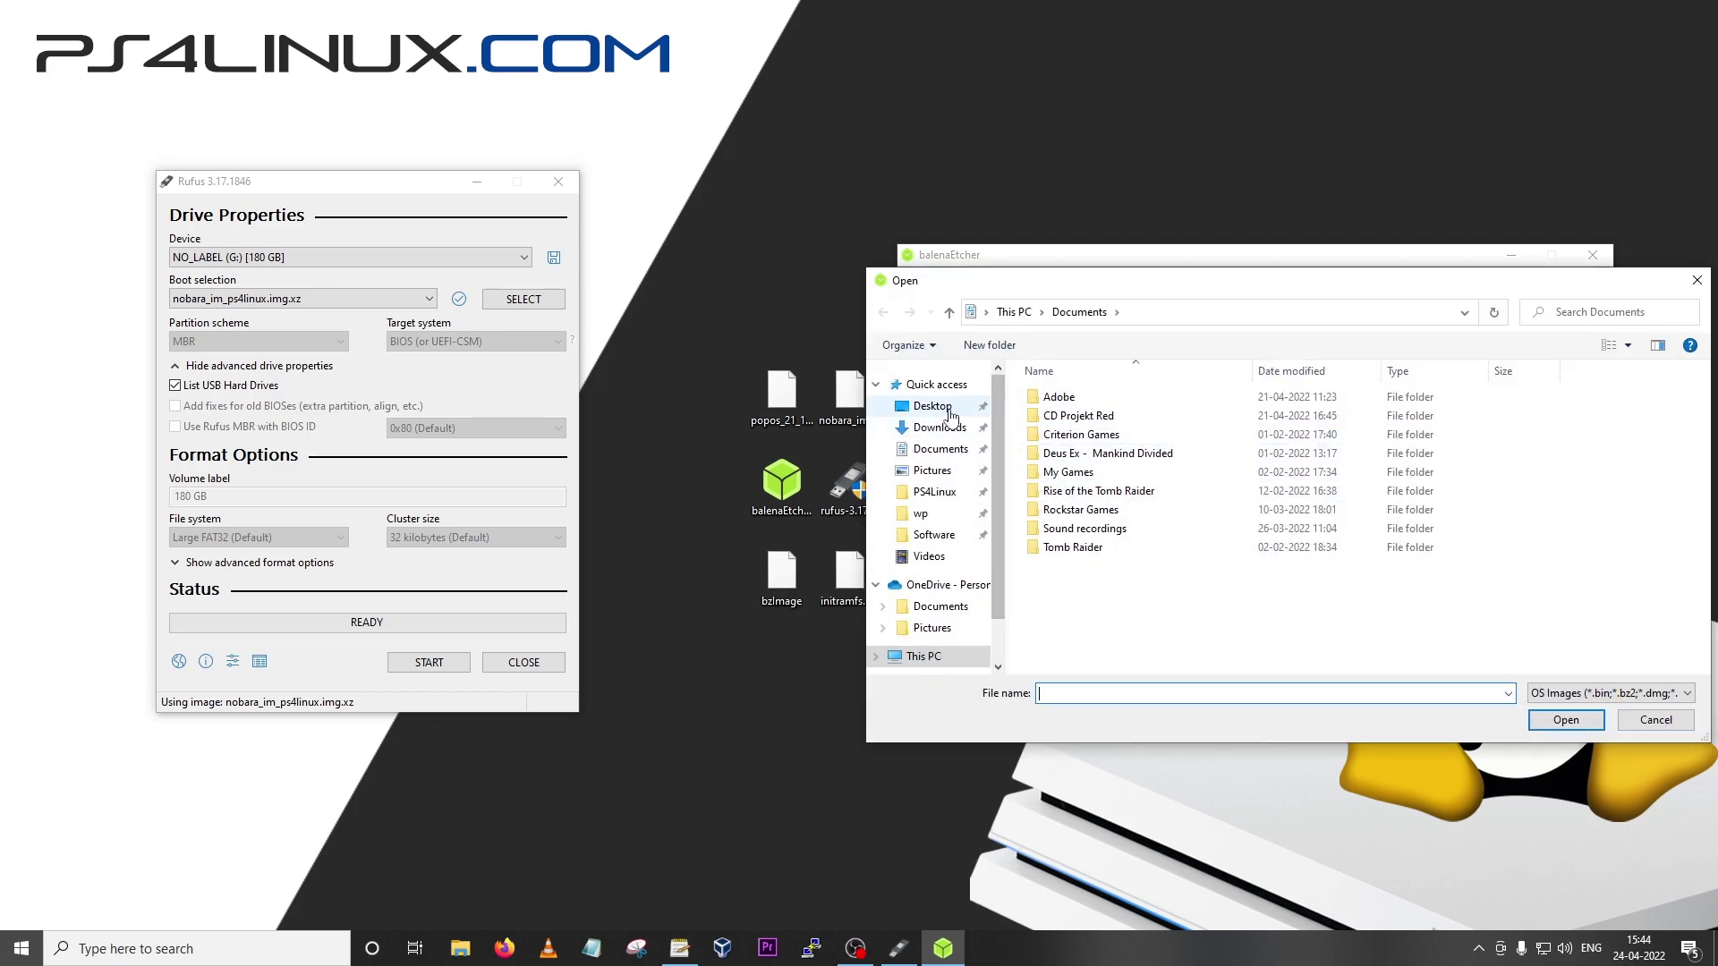
left_click(950, 413)
left_click(1183, 467)
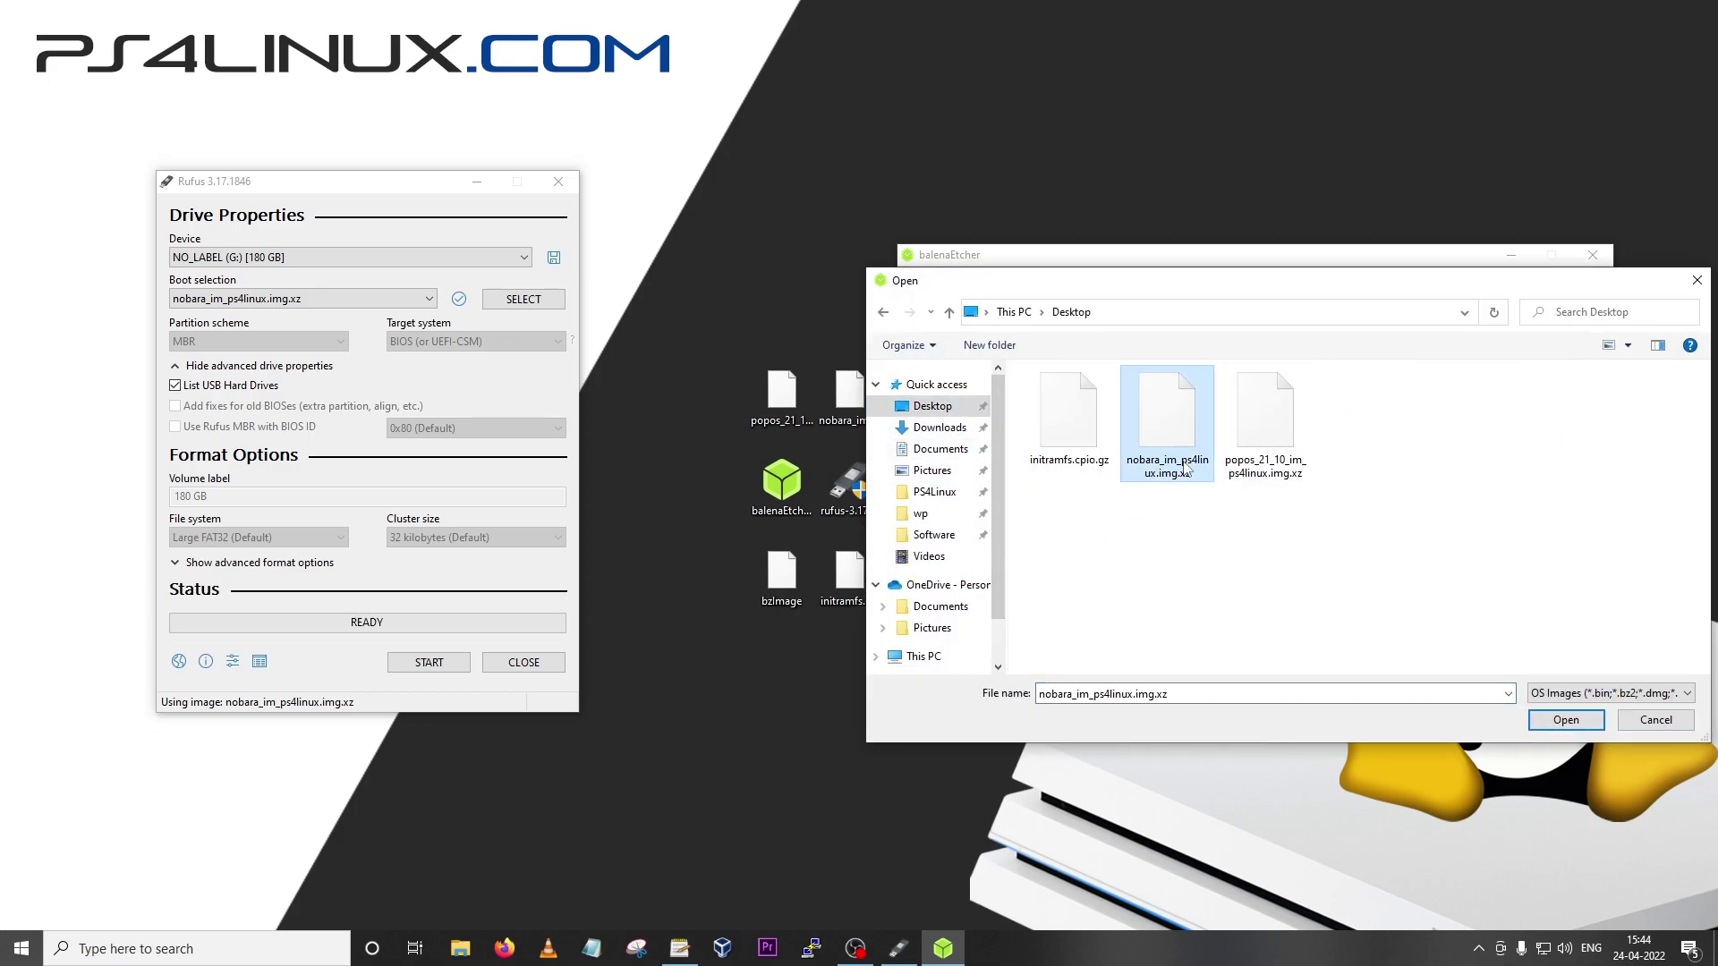
left_click(1559, 720)
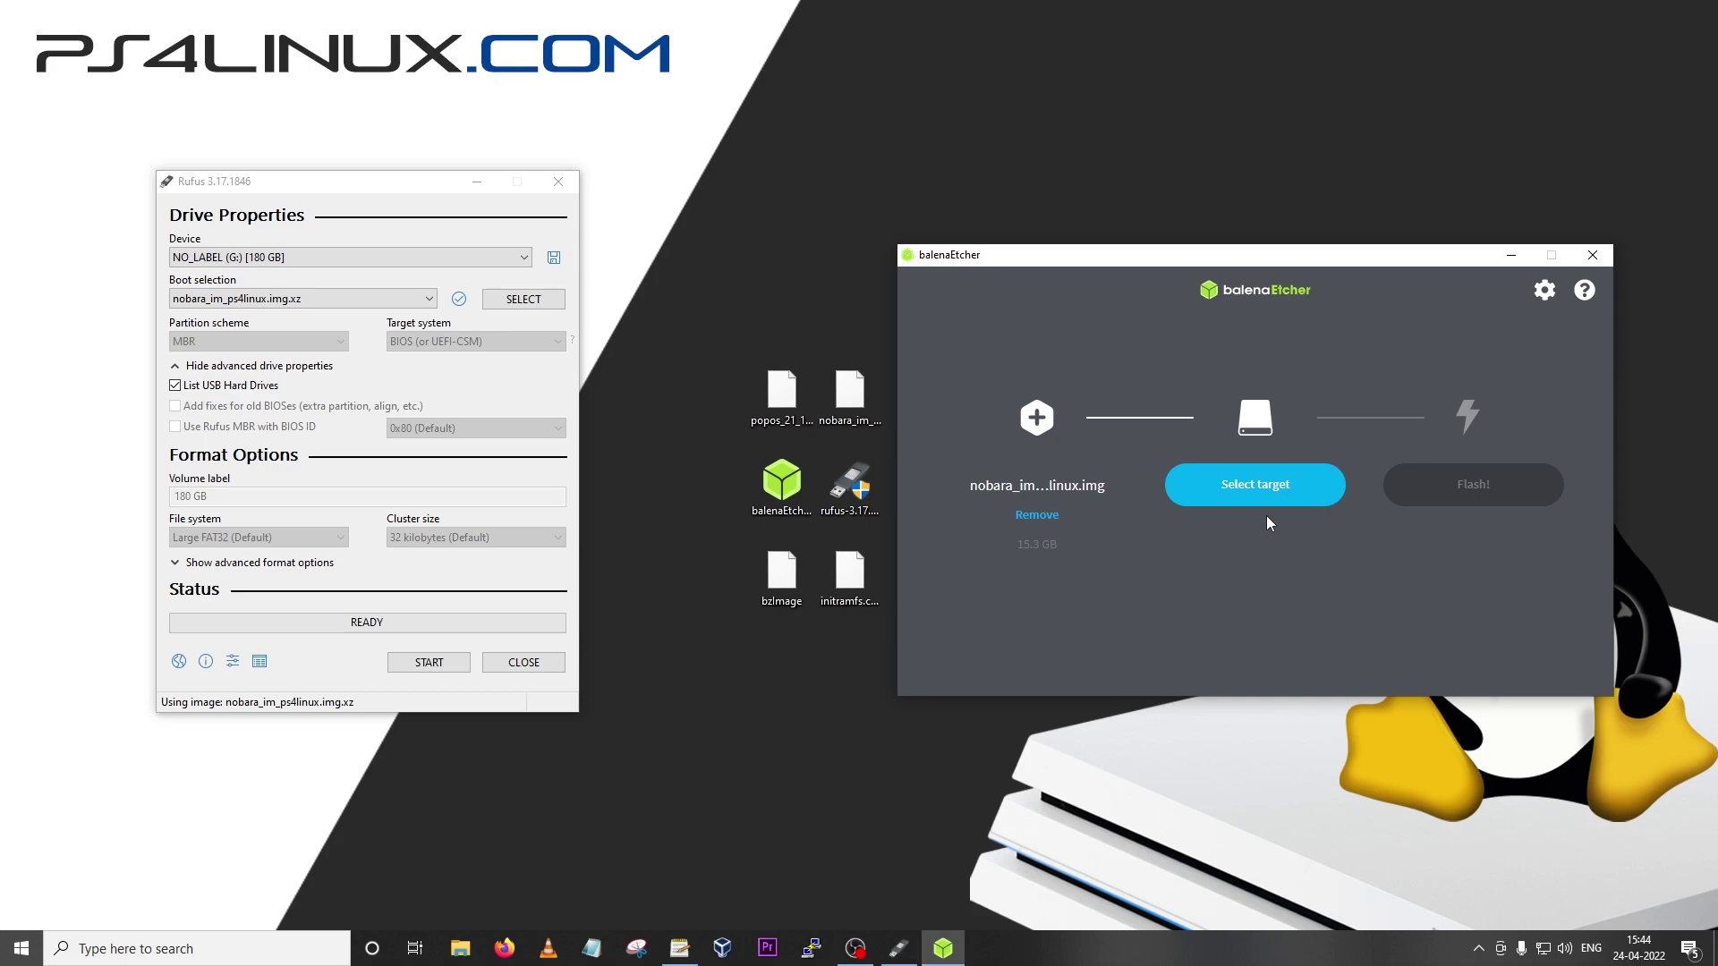
- Select the 180 GB JMicron drive as the flash target
left_click(1253, 494)
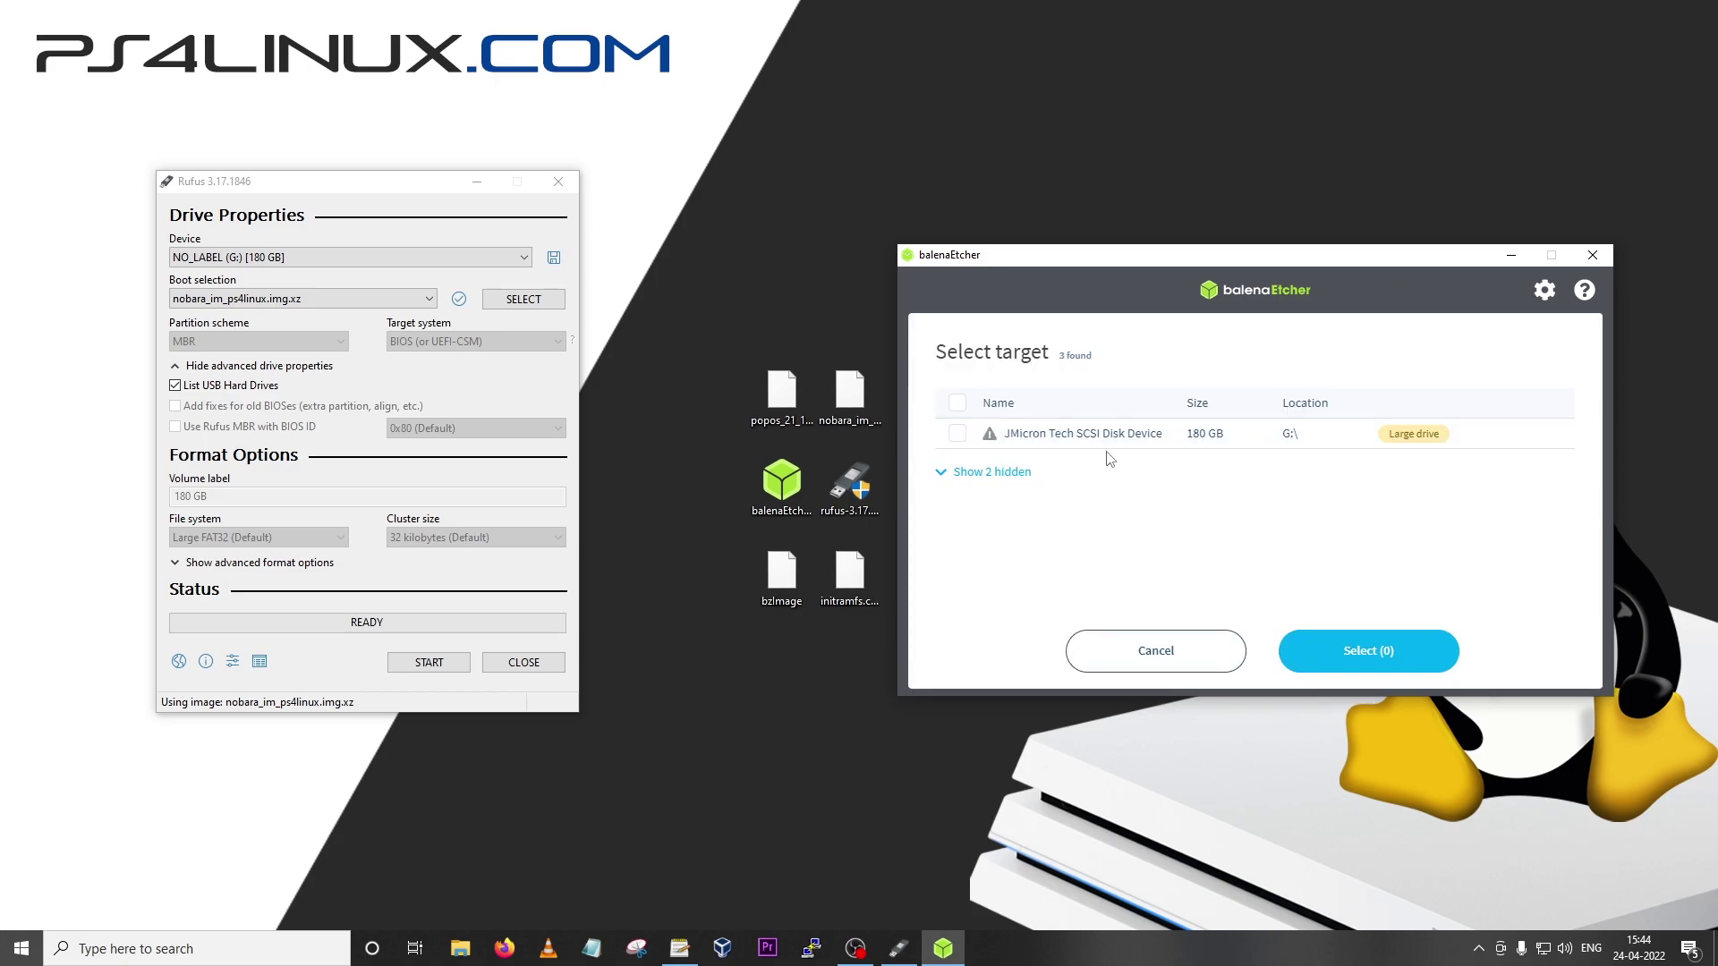
left_click(956, 435)
mouse_move(1433, 451)
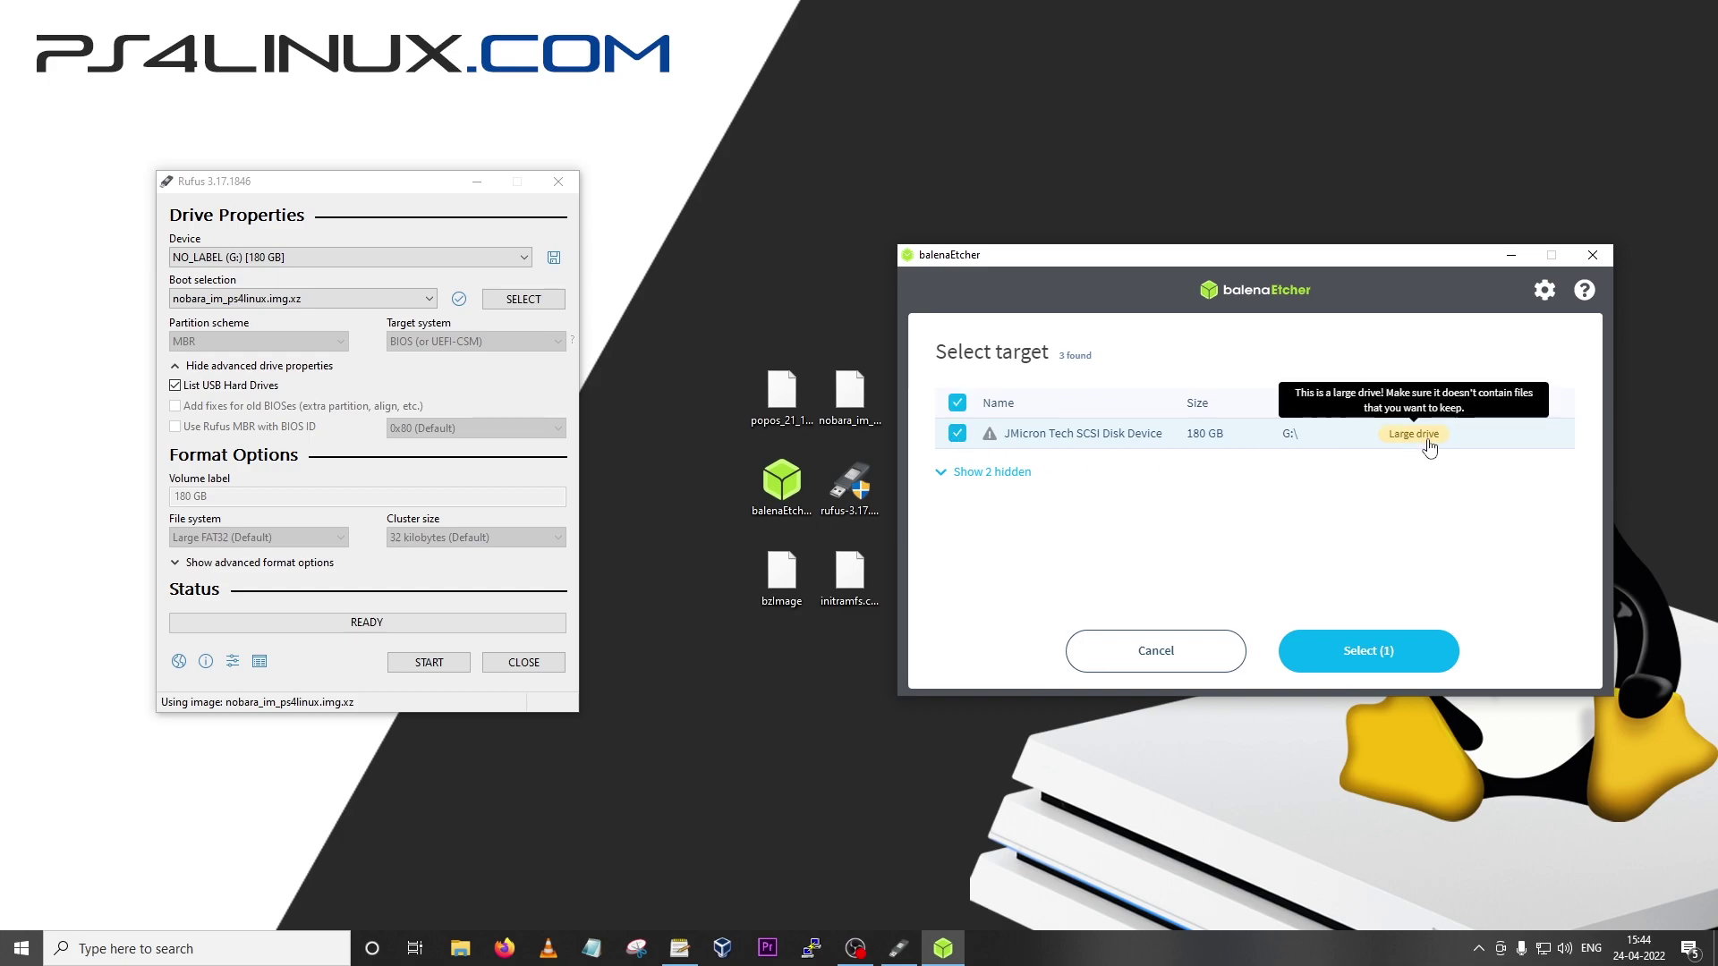
left_click(1378, 658)
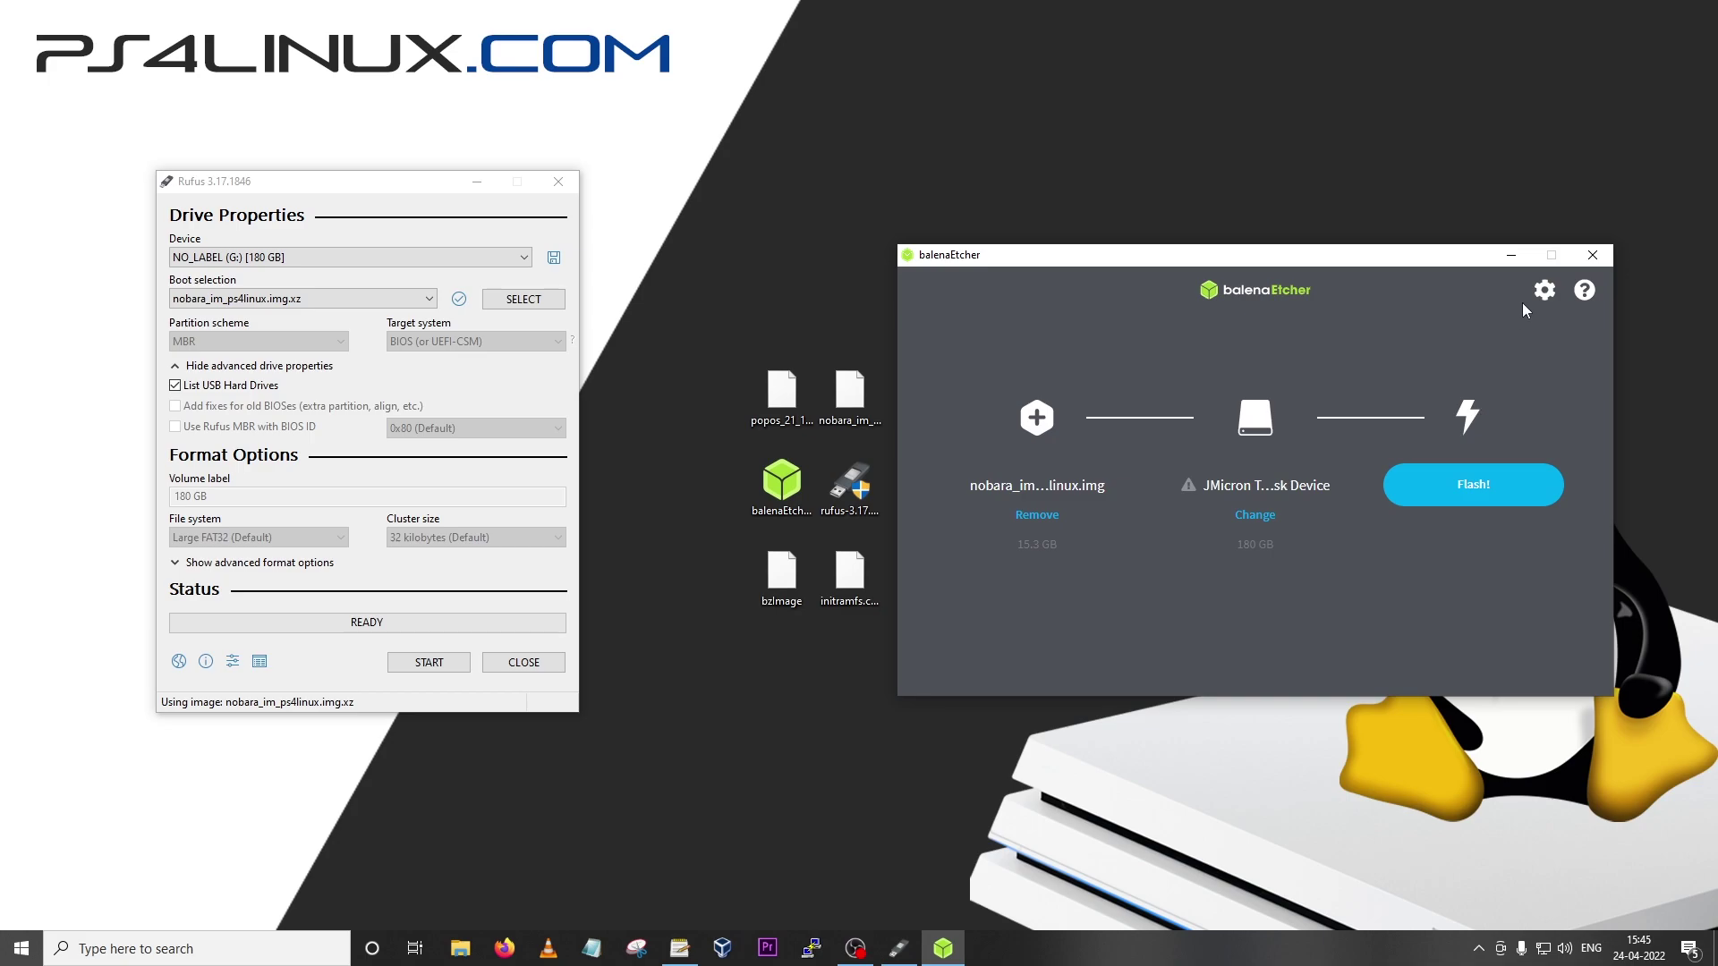
- Close balenaEtcher and start the Rufus write, accepting the data-destruction and multiple-partitions warnings
left_click(1598, 258)
left_click_drag(388, 192, 851, 215)
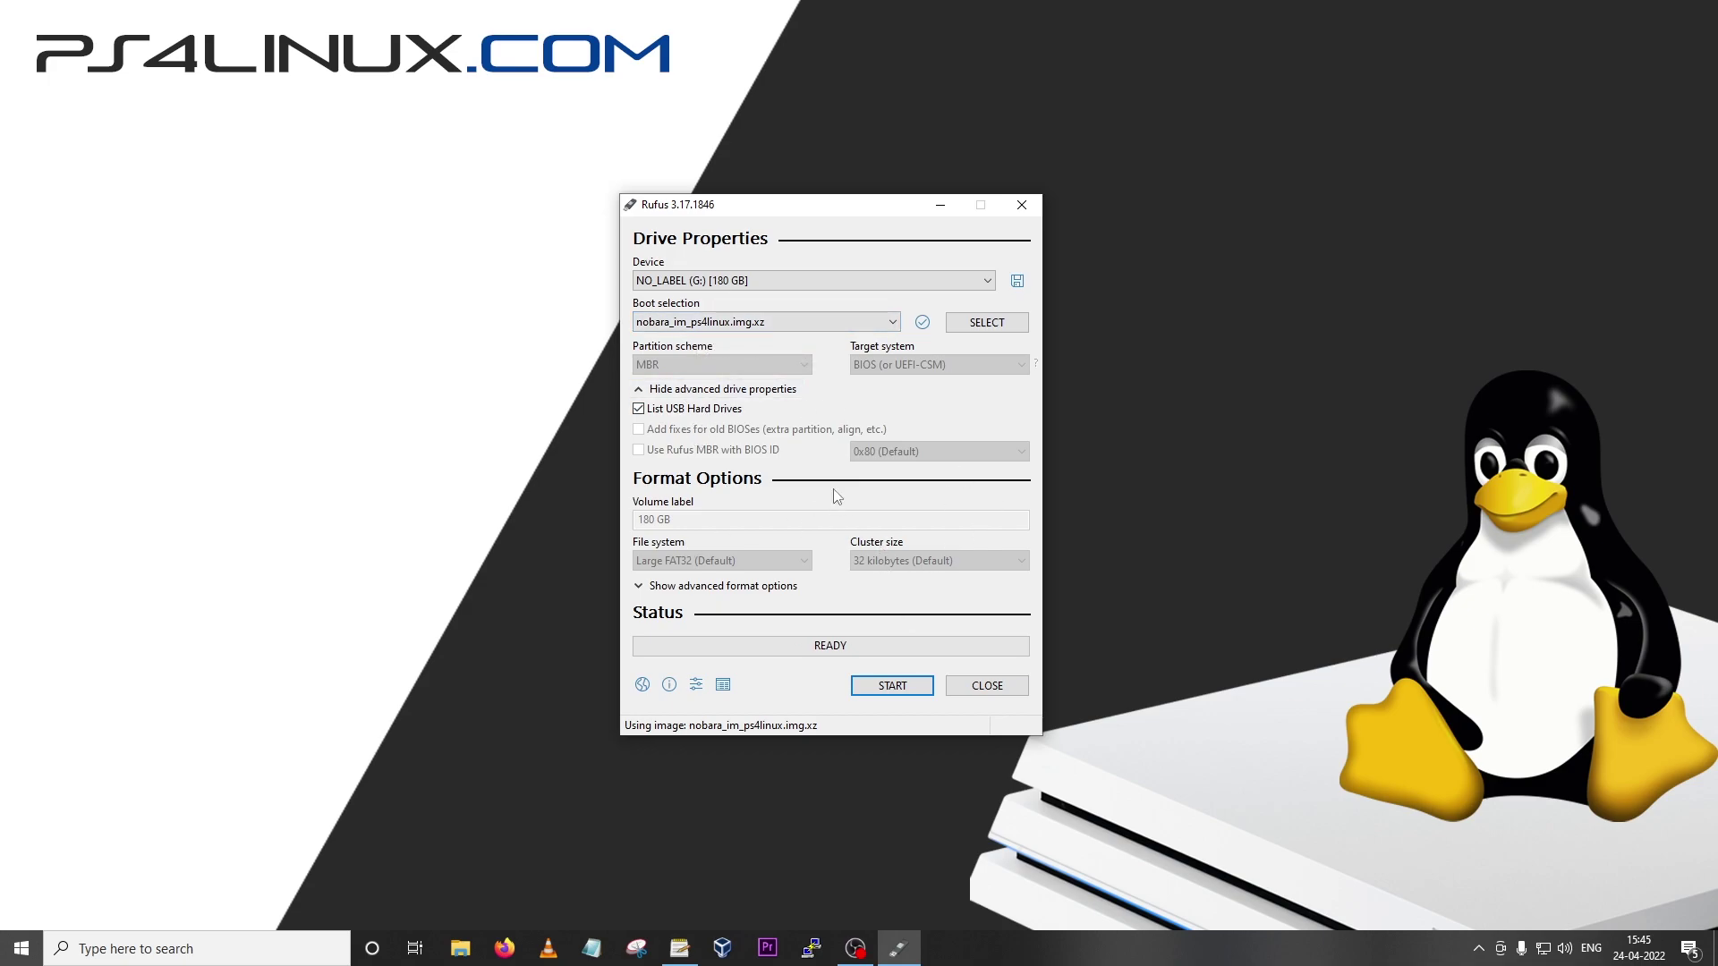
left_click(882, 683)
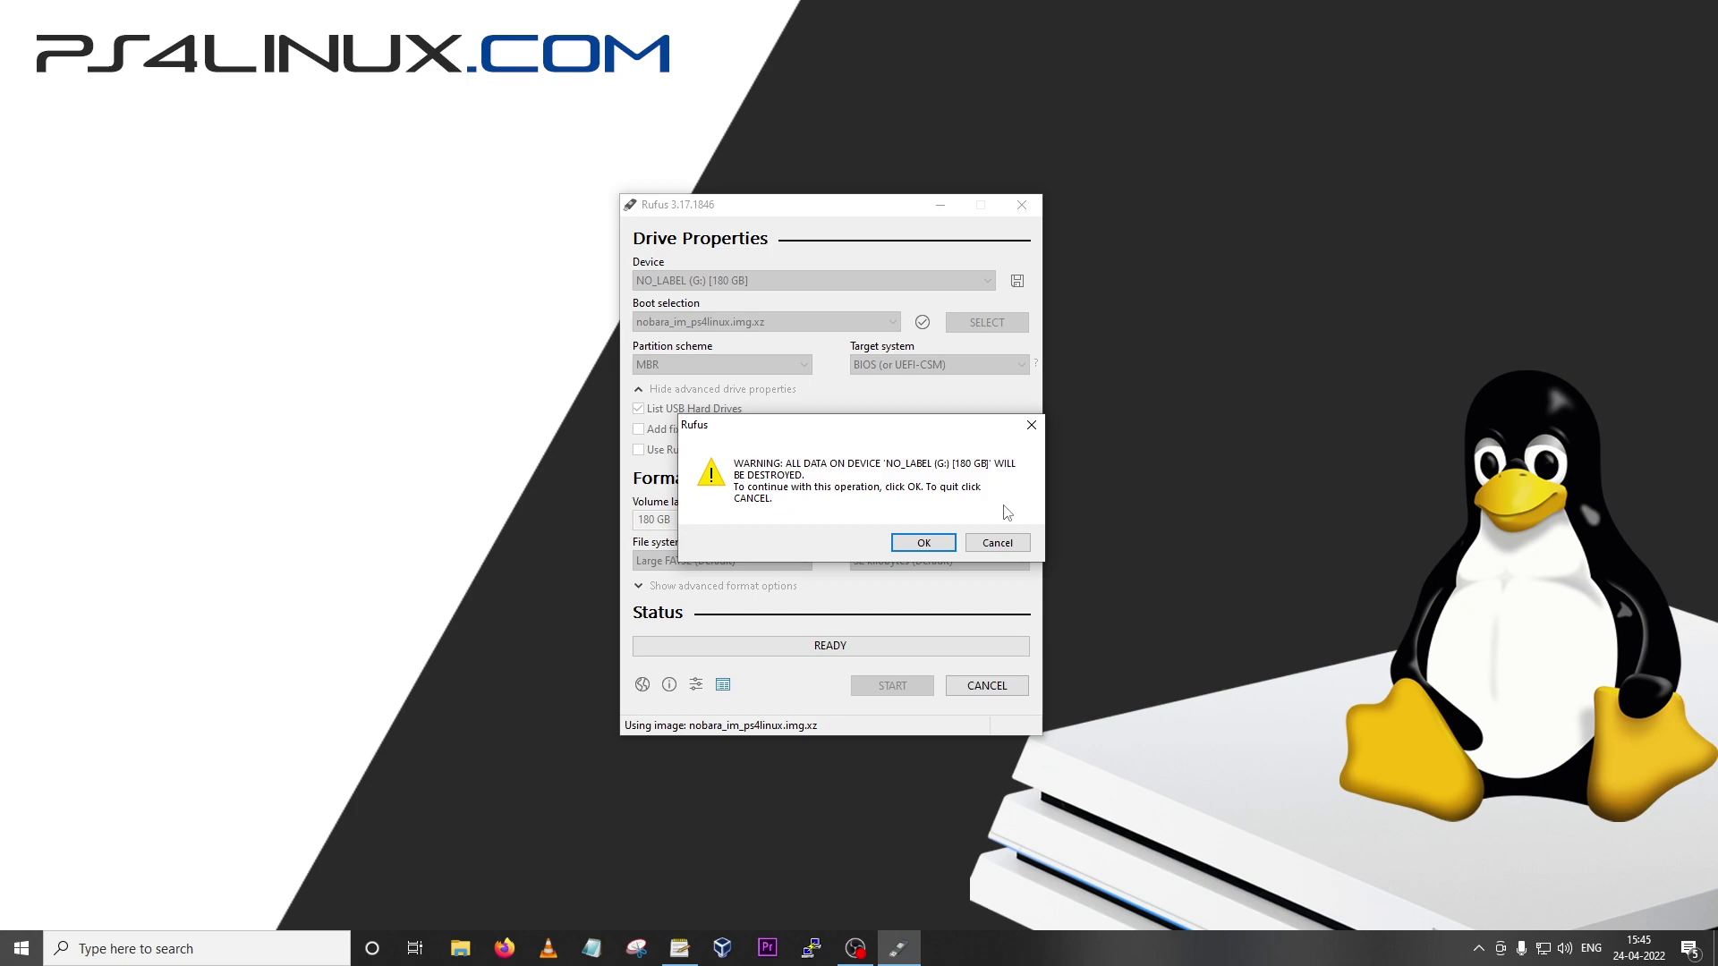
left_click(935, 546)
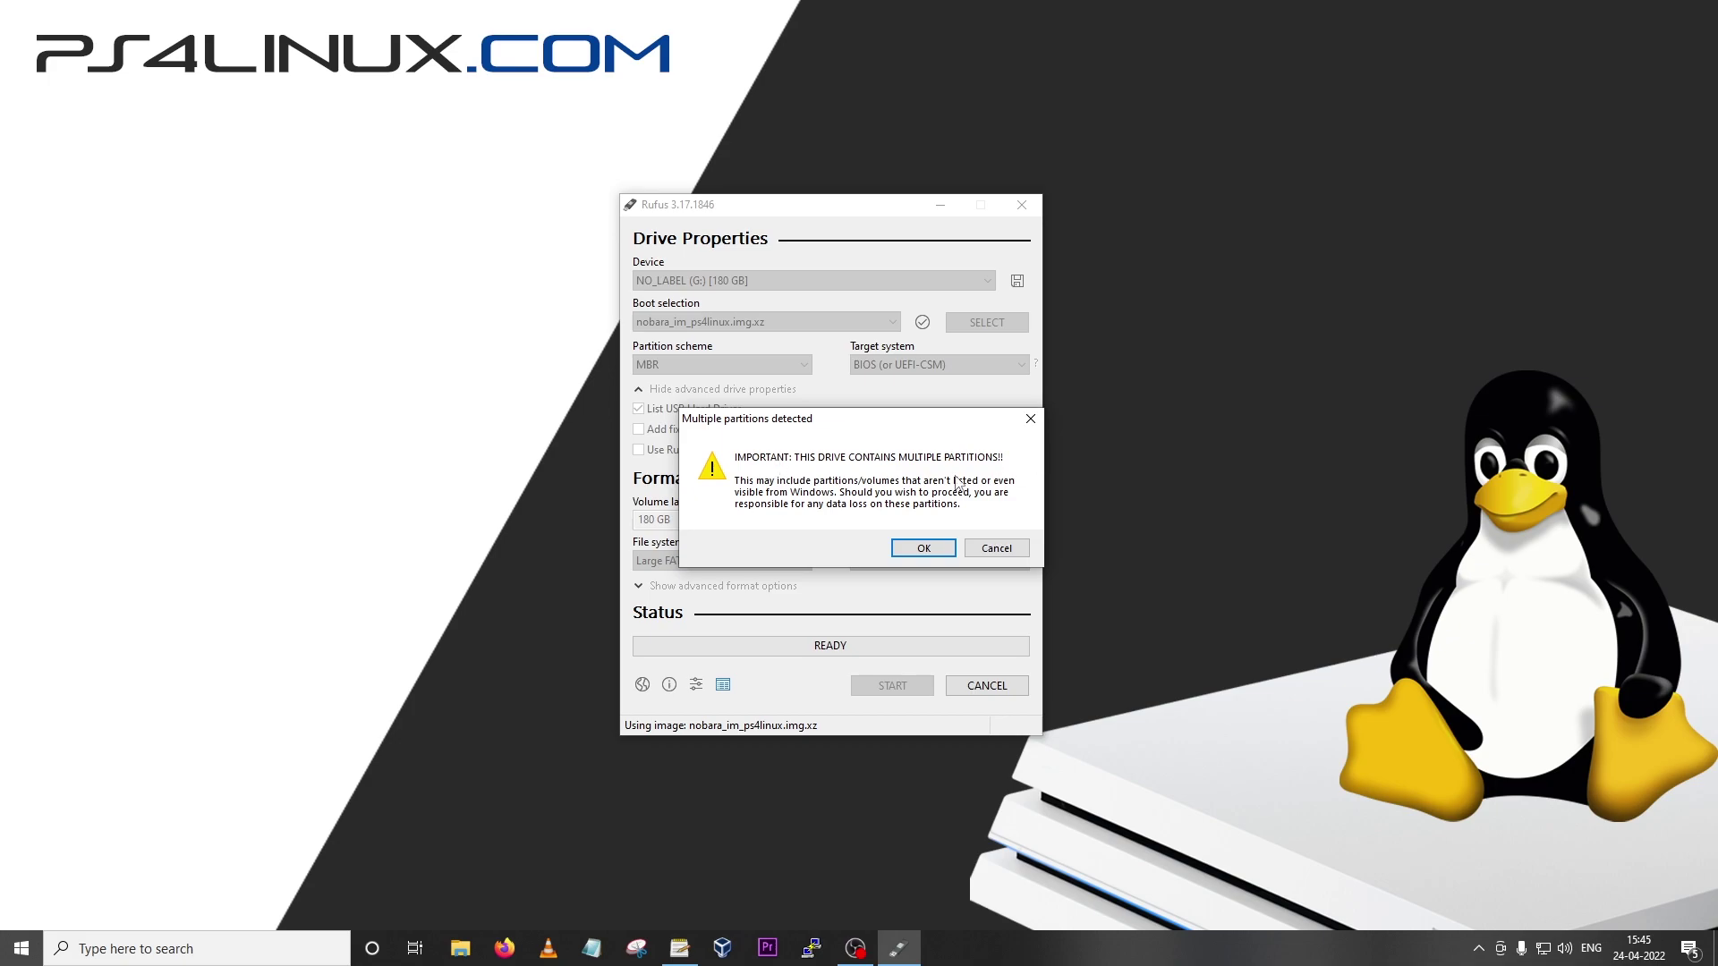
left_click(935, 549)
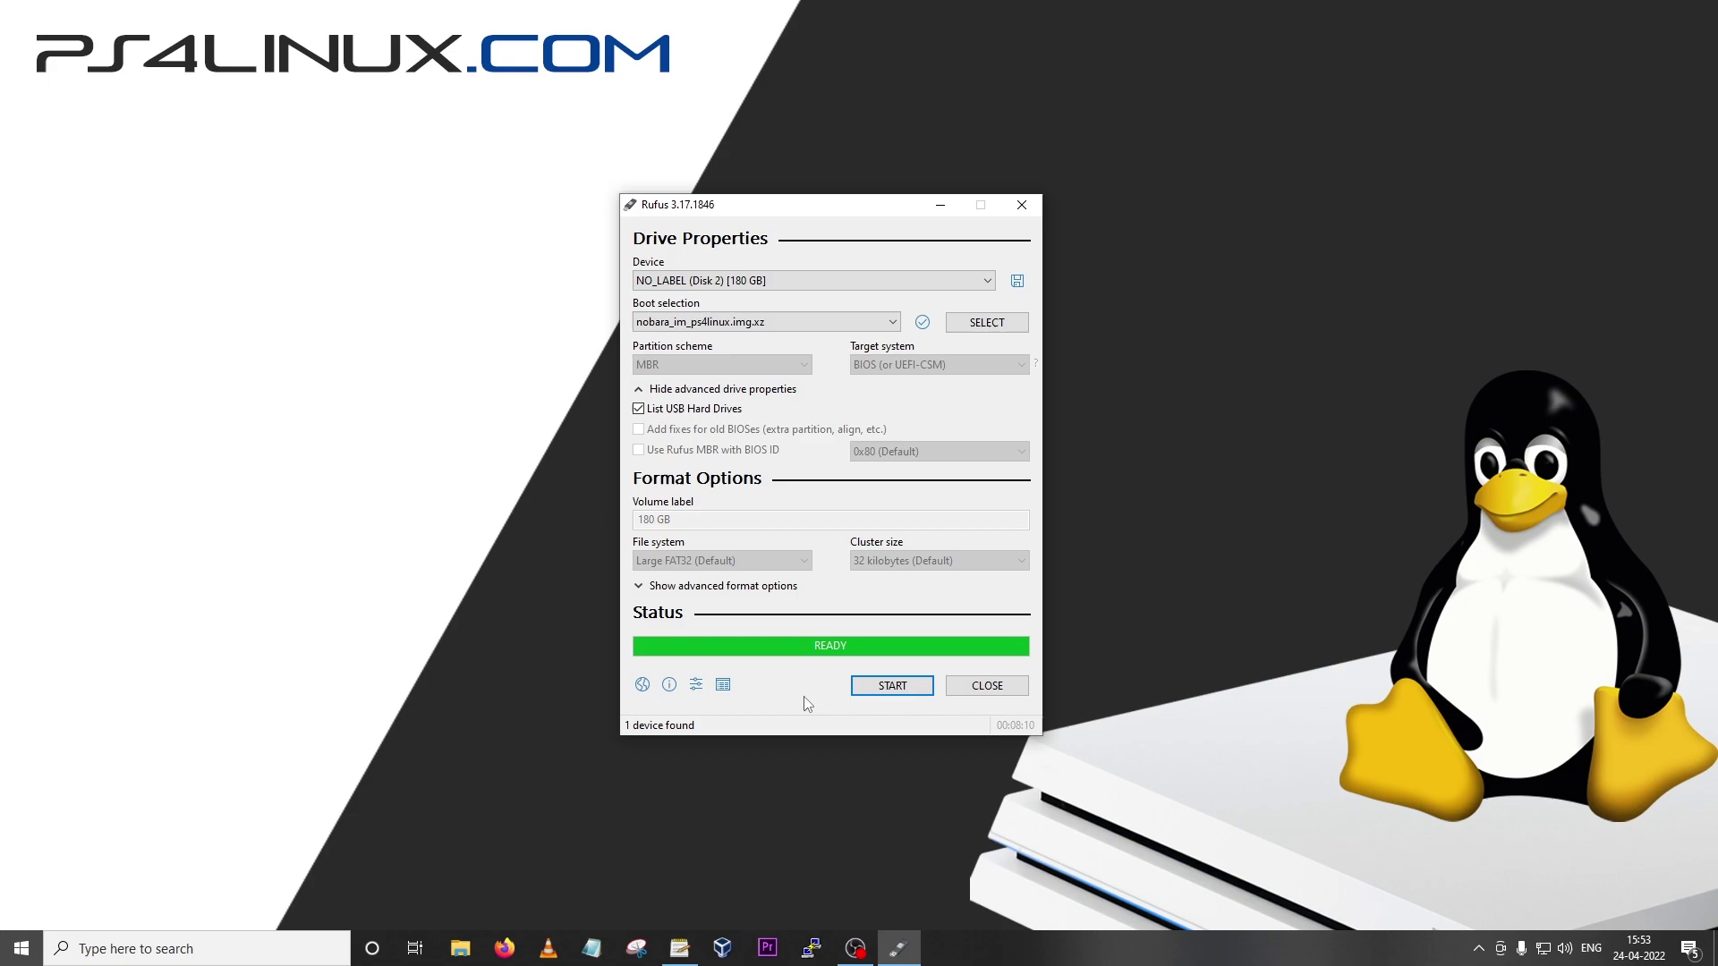
- Close Rufus and view the drives under This PC in File Explorer
left_click(984, 687)
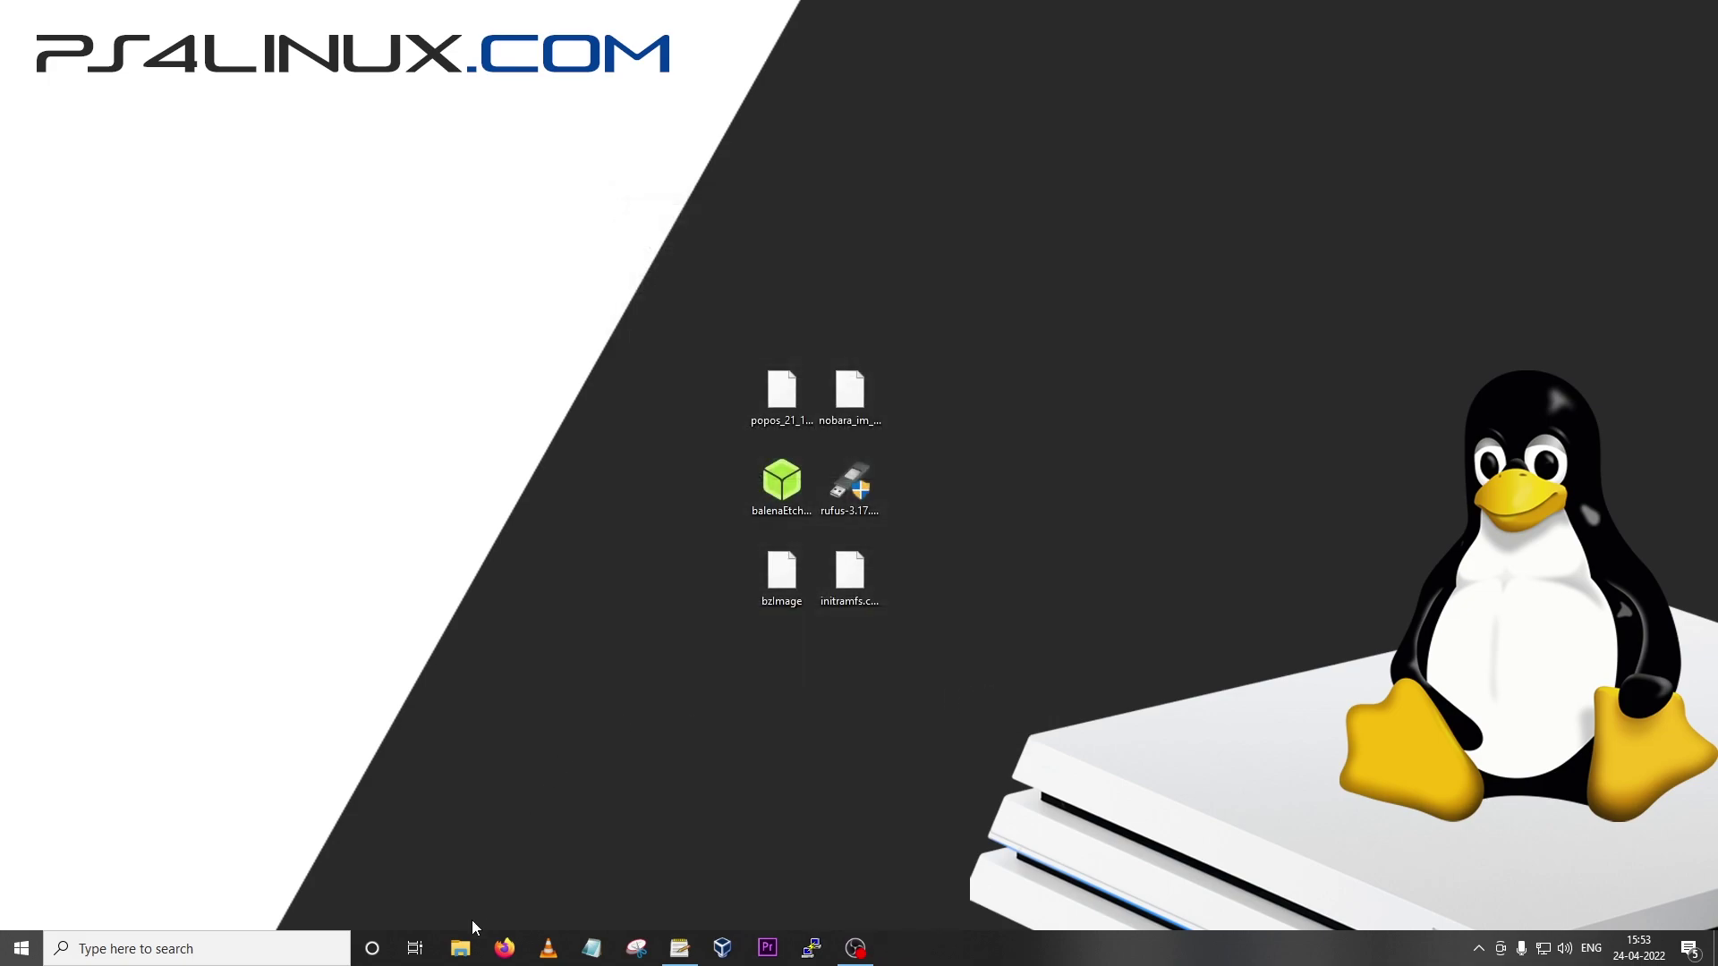
left_click(461, 951)
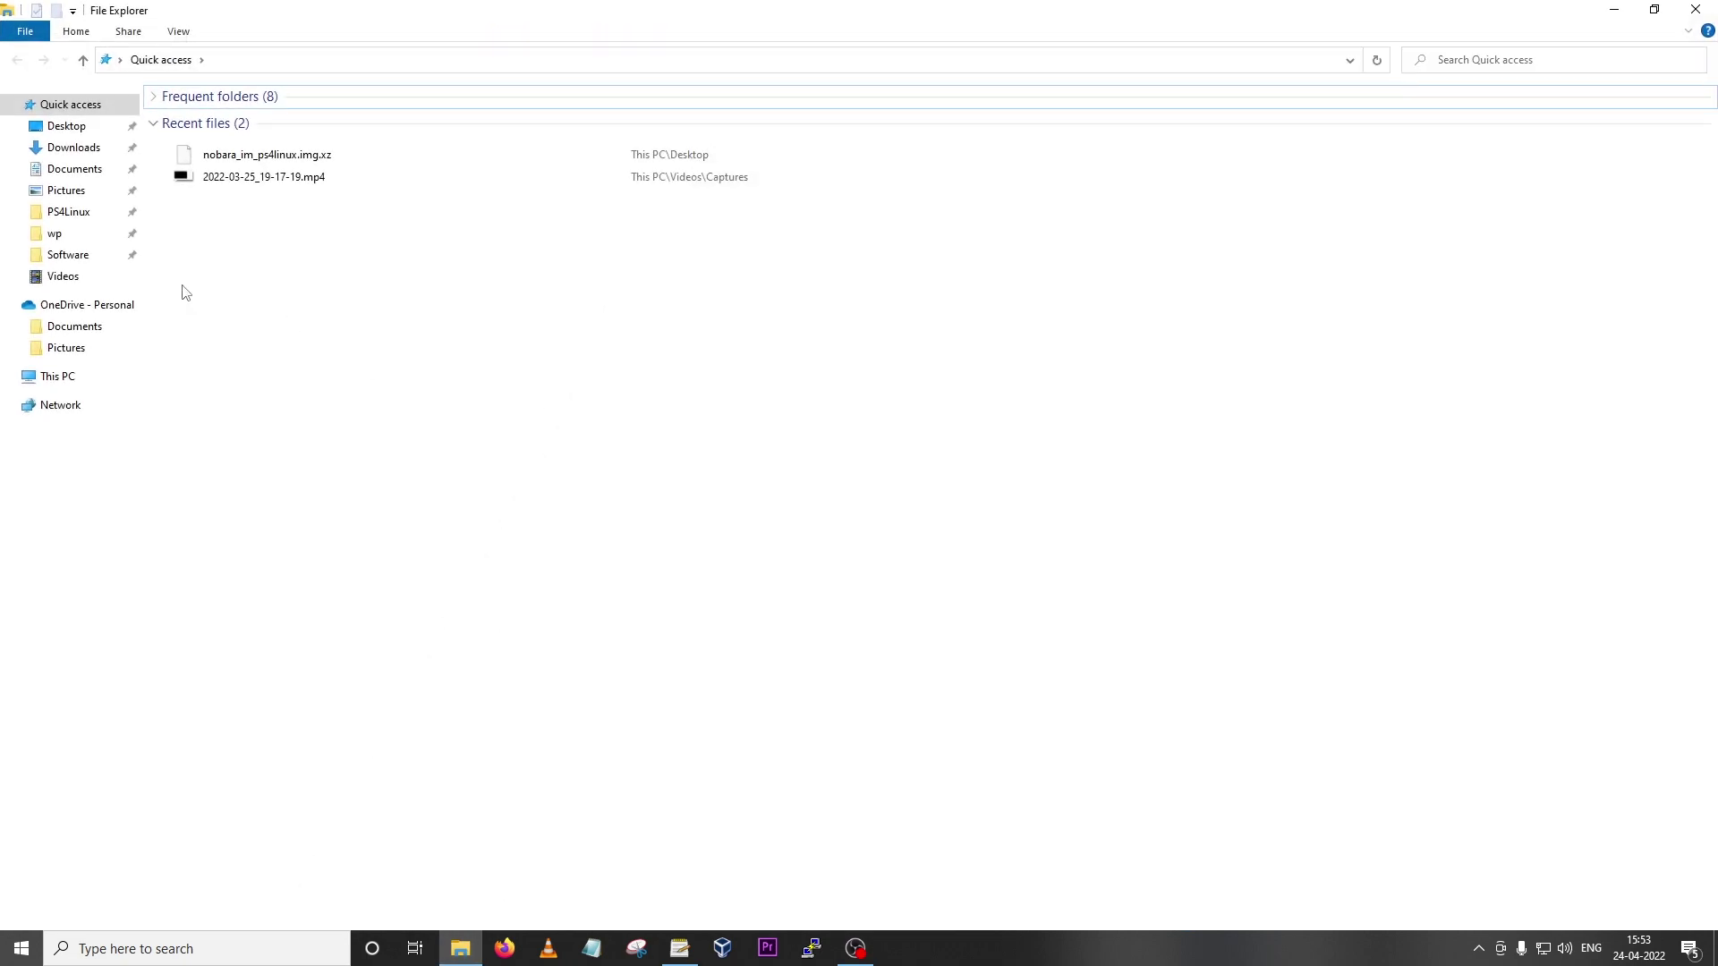
left_click(61, 379)
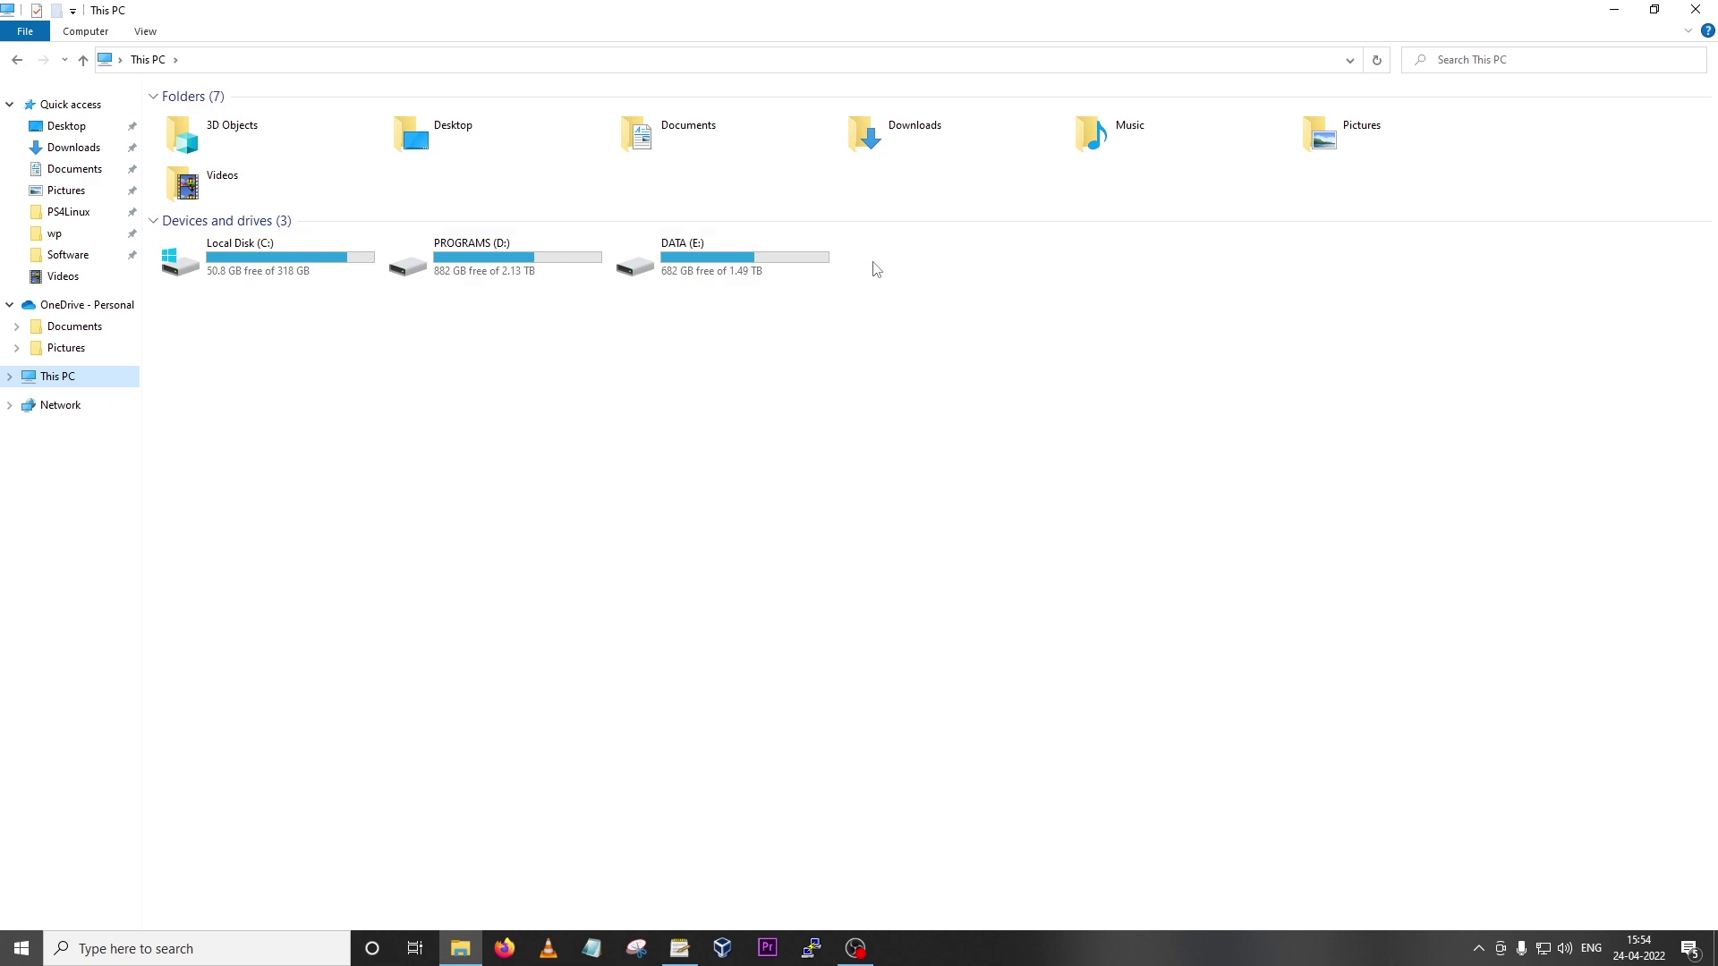
- Open Disk Management by running diskmgmt.msc
key("super+r")
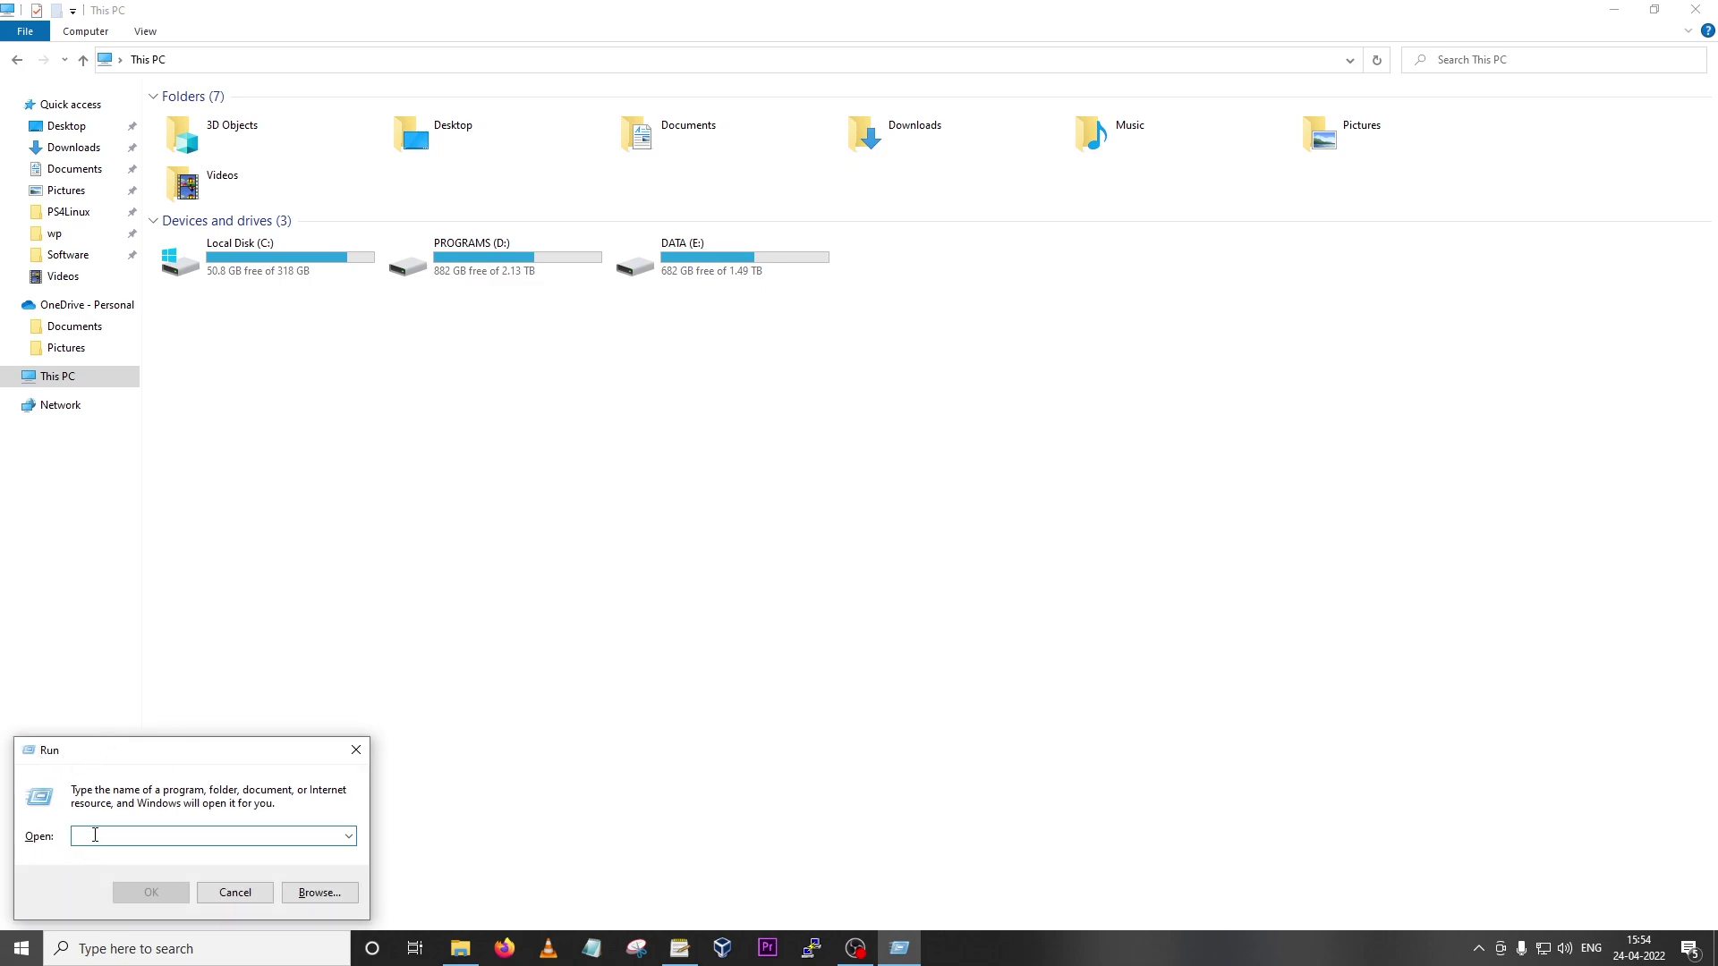
type("diskmg")
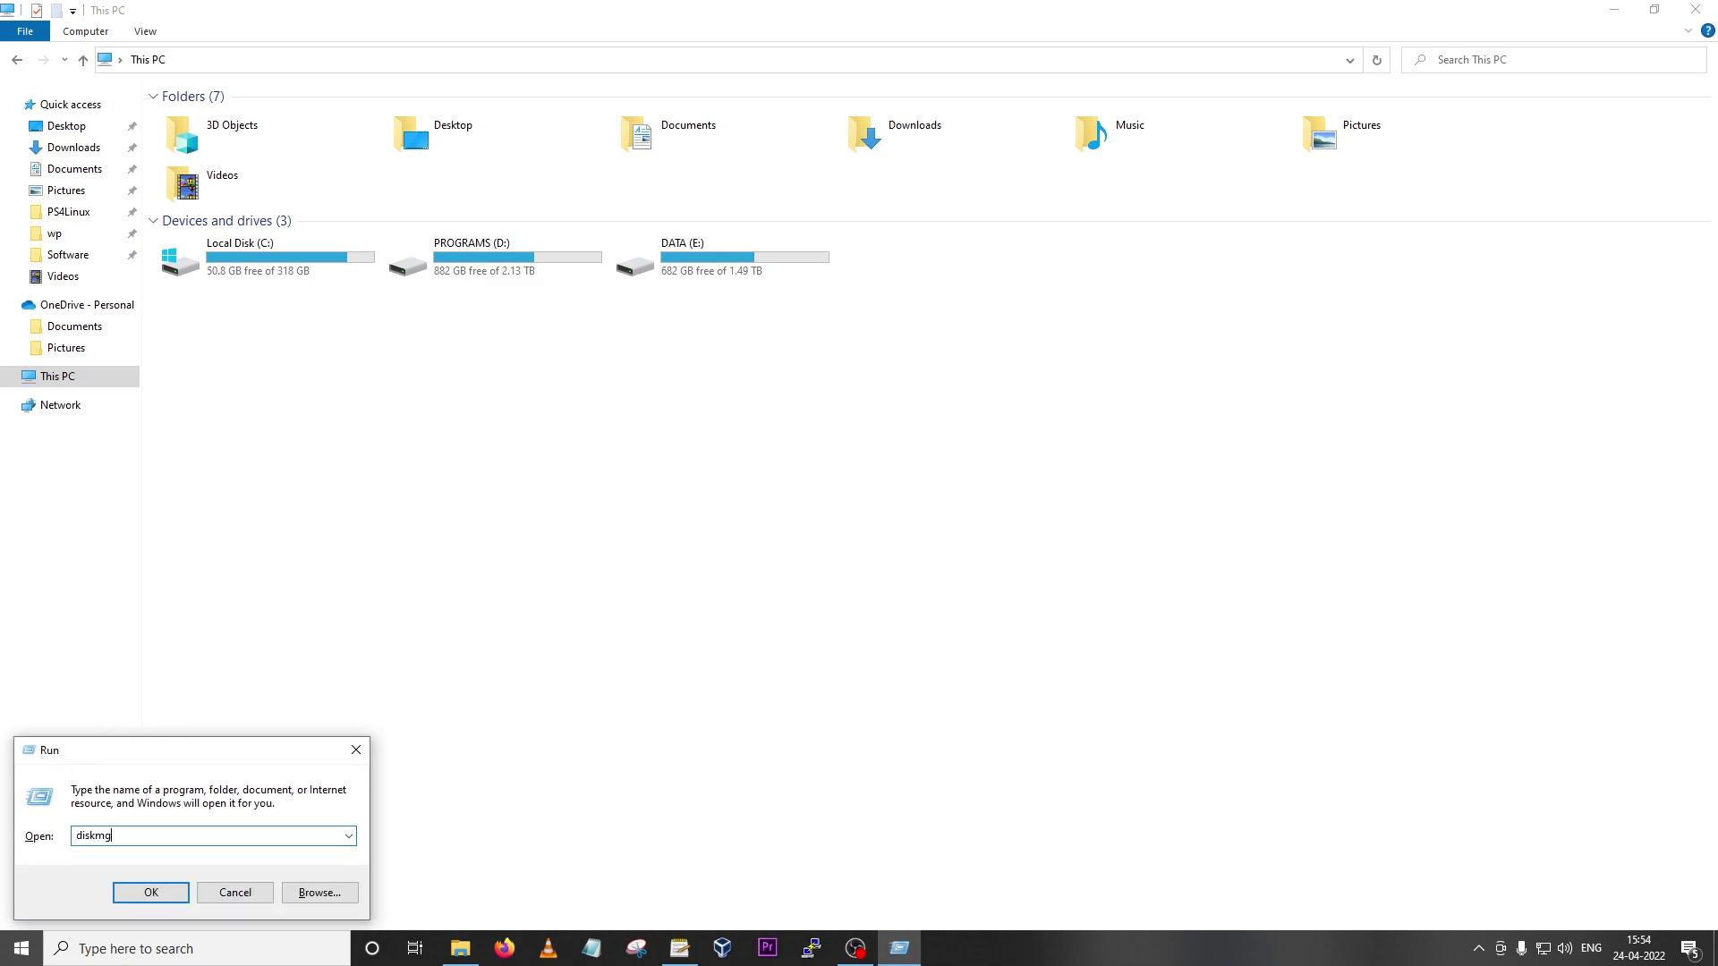
type("mt.msc")
key("Return")
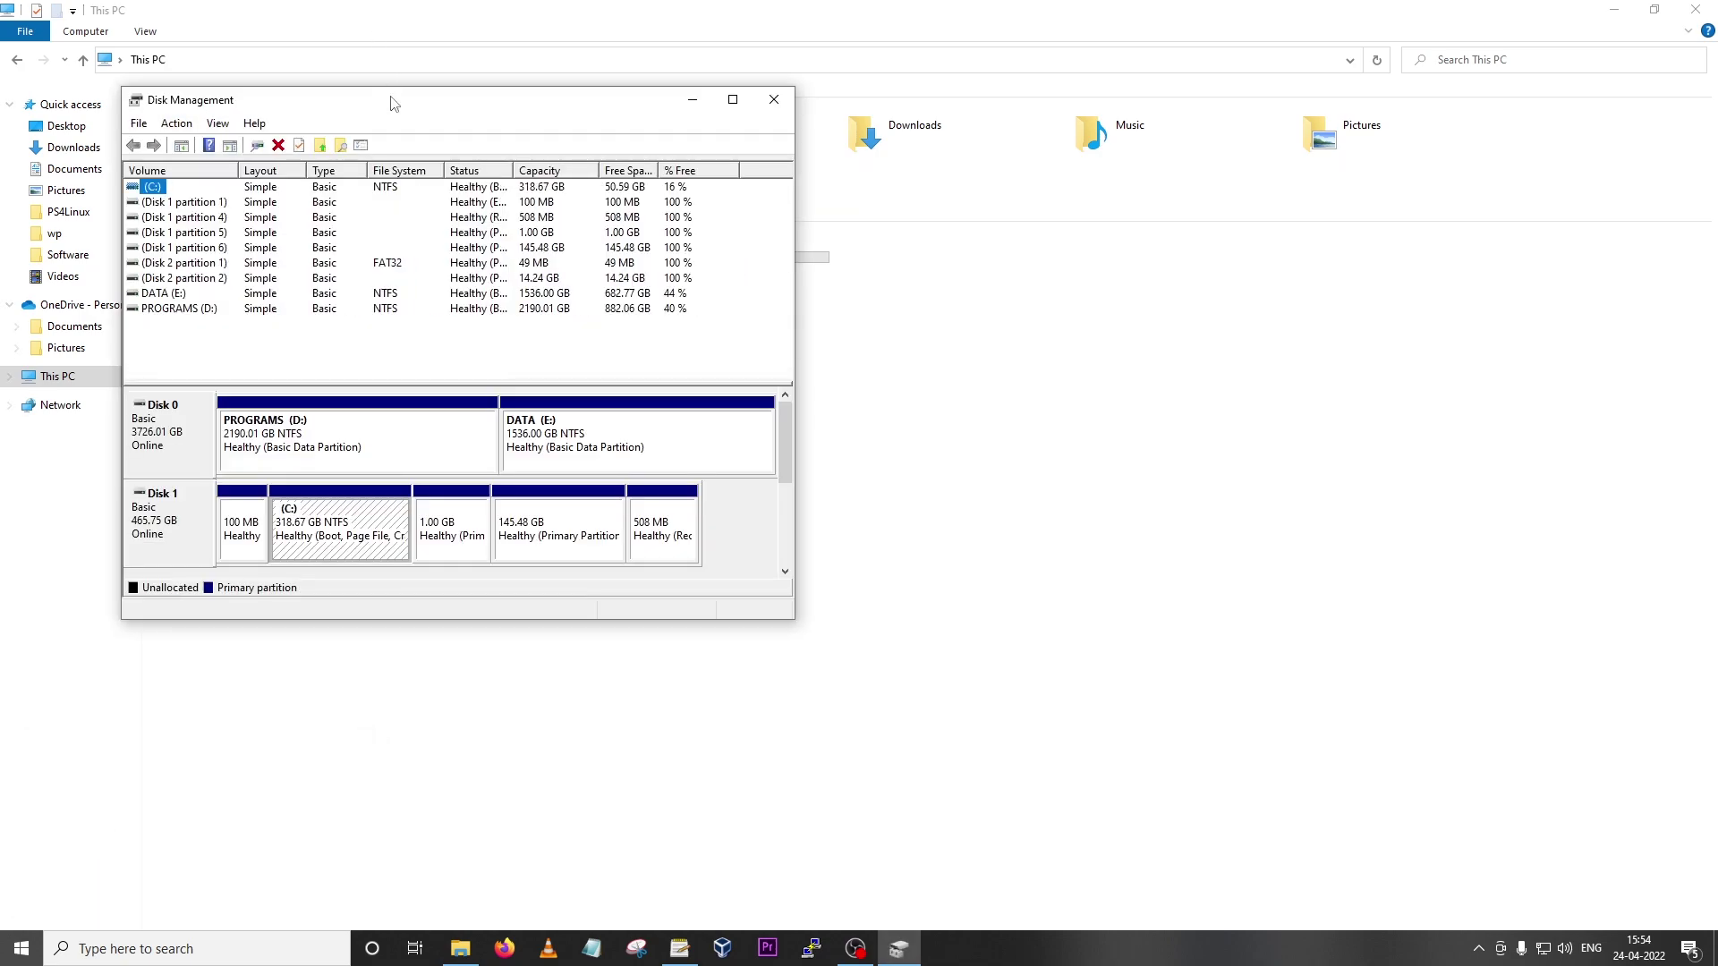
left_click_drag(780, 422, 785, 516)
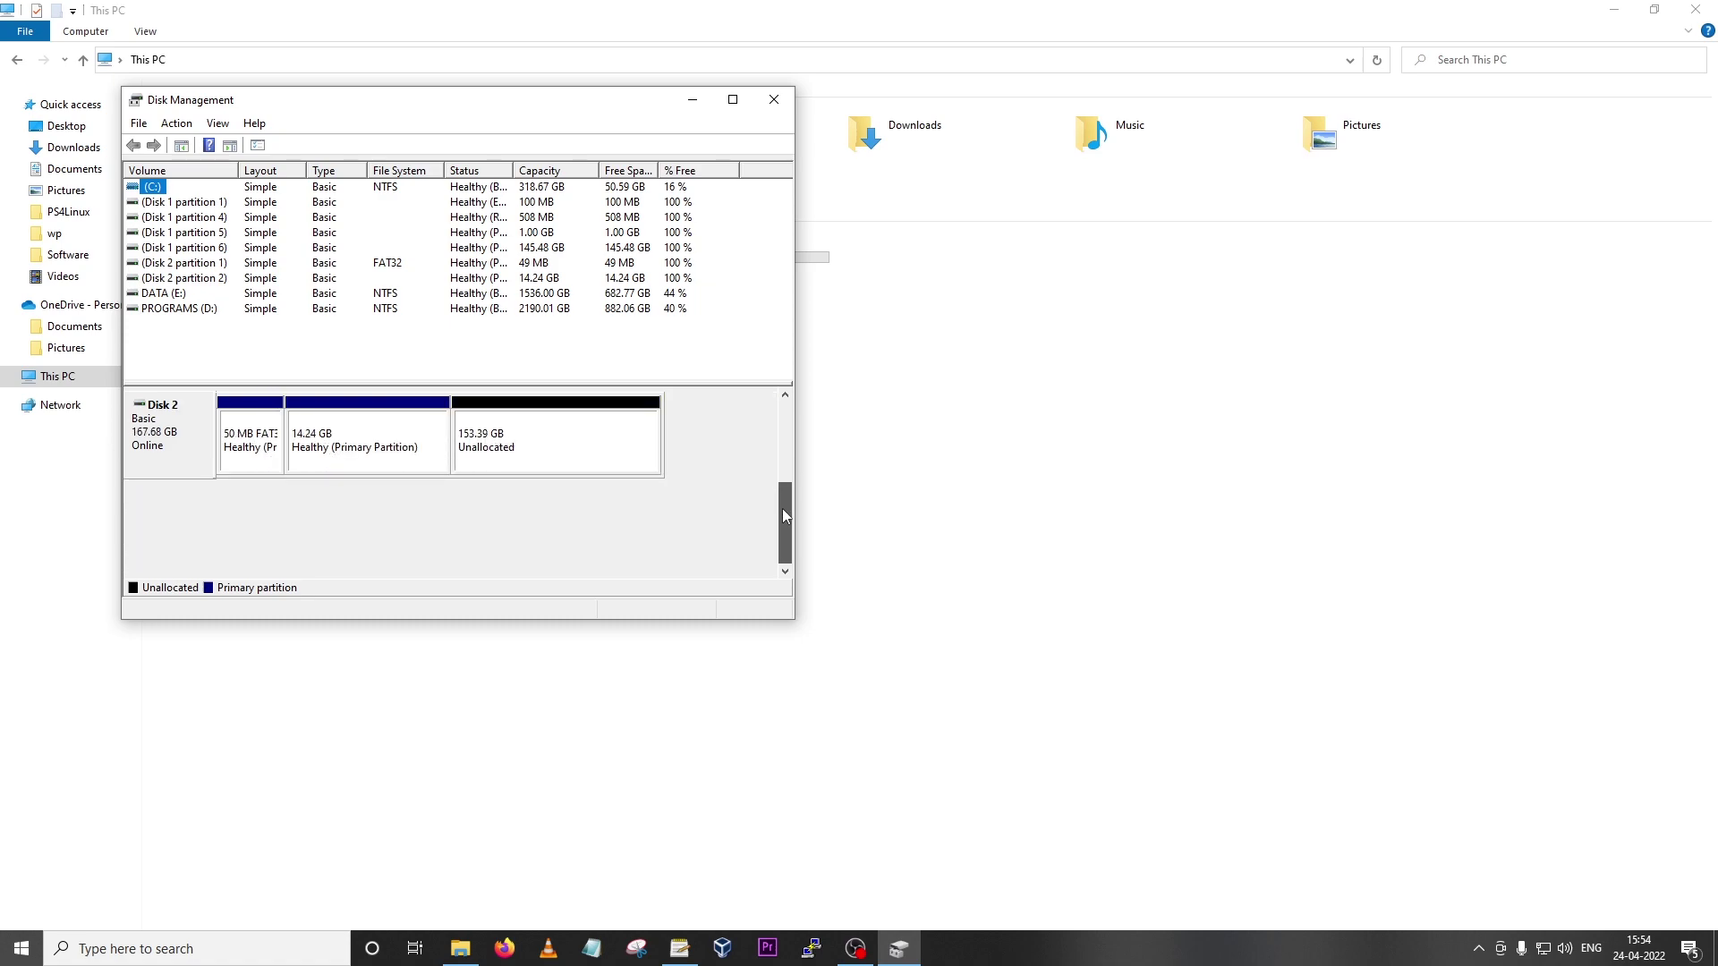
- Add drive letter G to Disk 2's 50 MB FAT32 partition
left_click(249, 438)
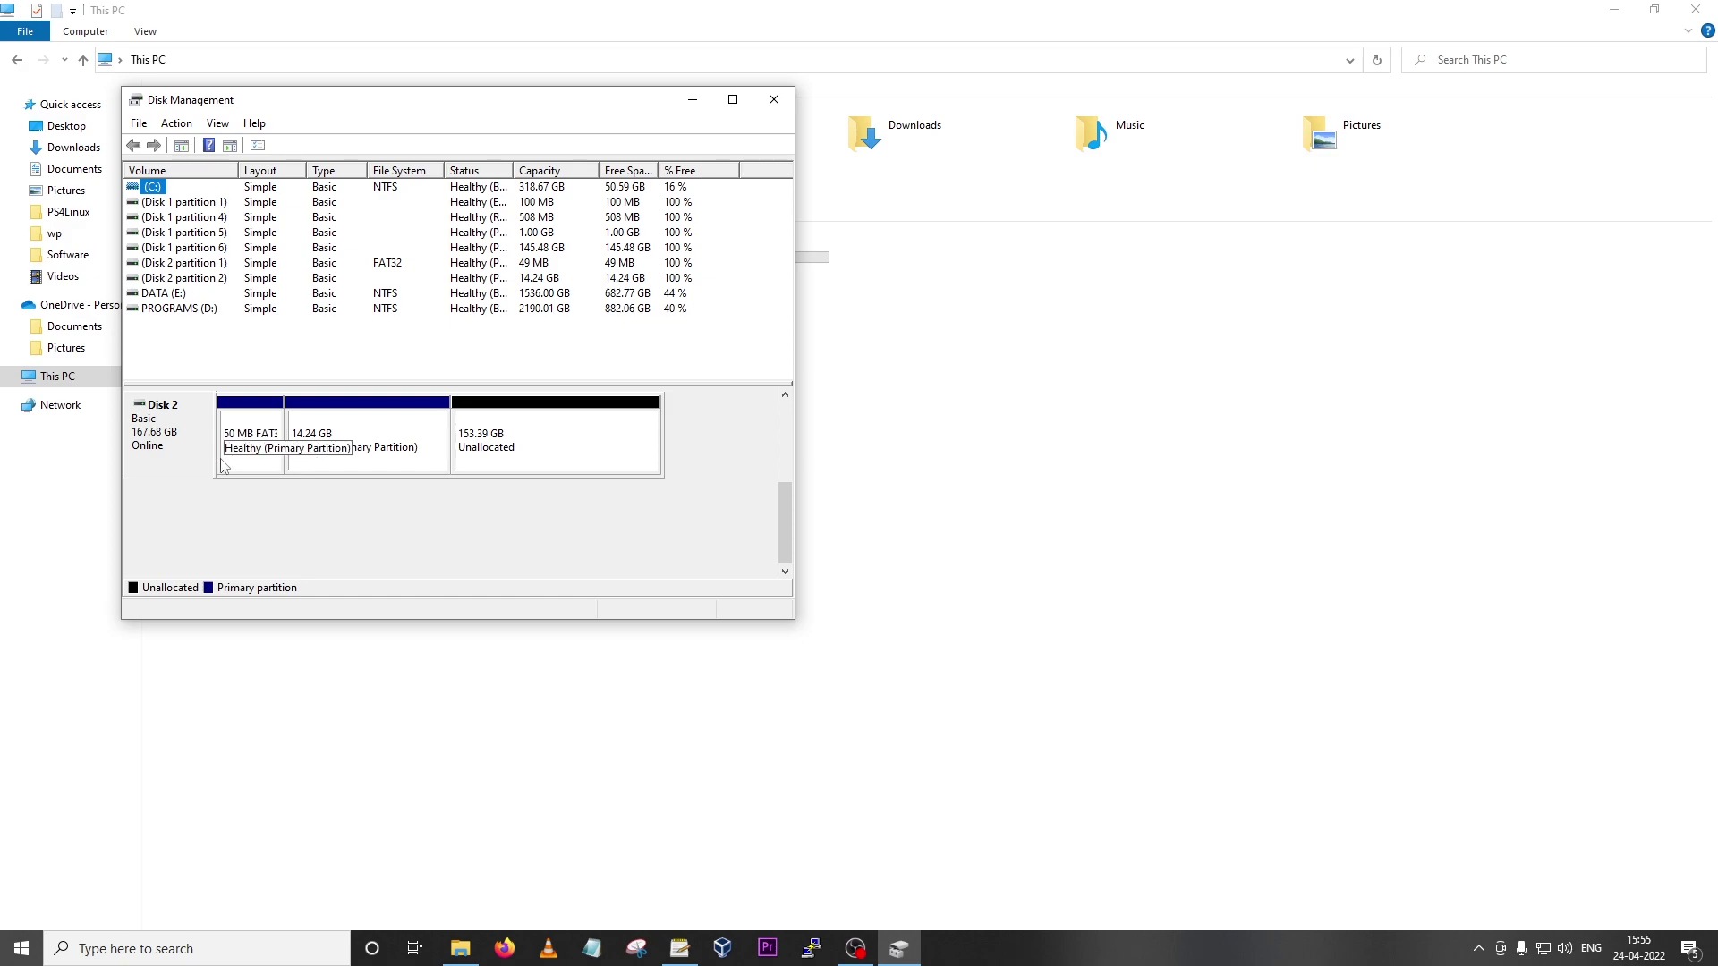
right_click(249, 438)
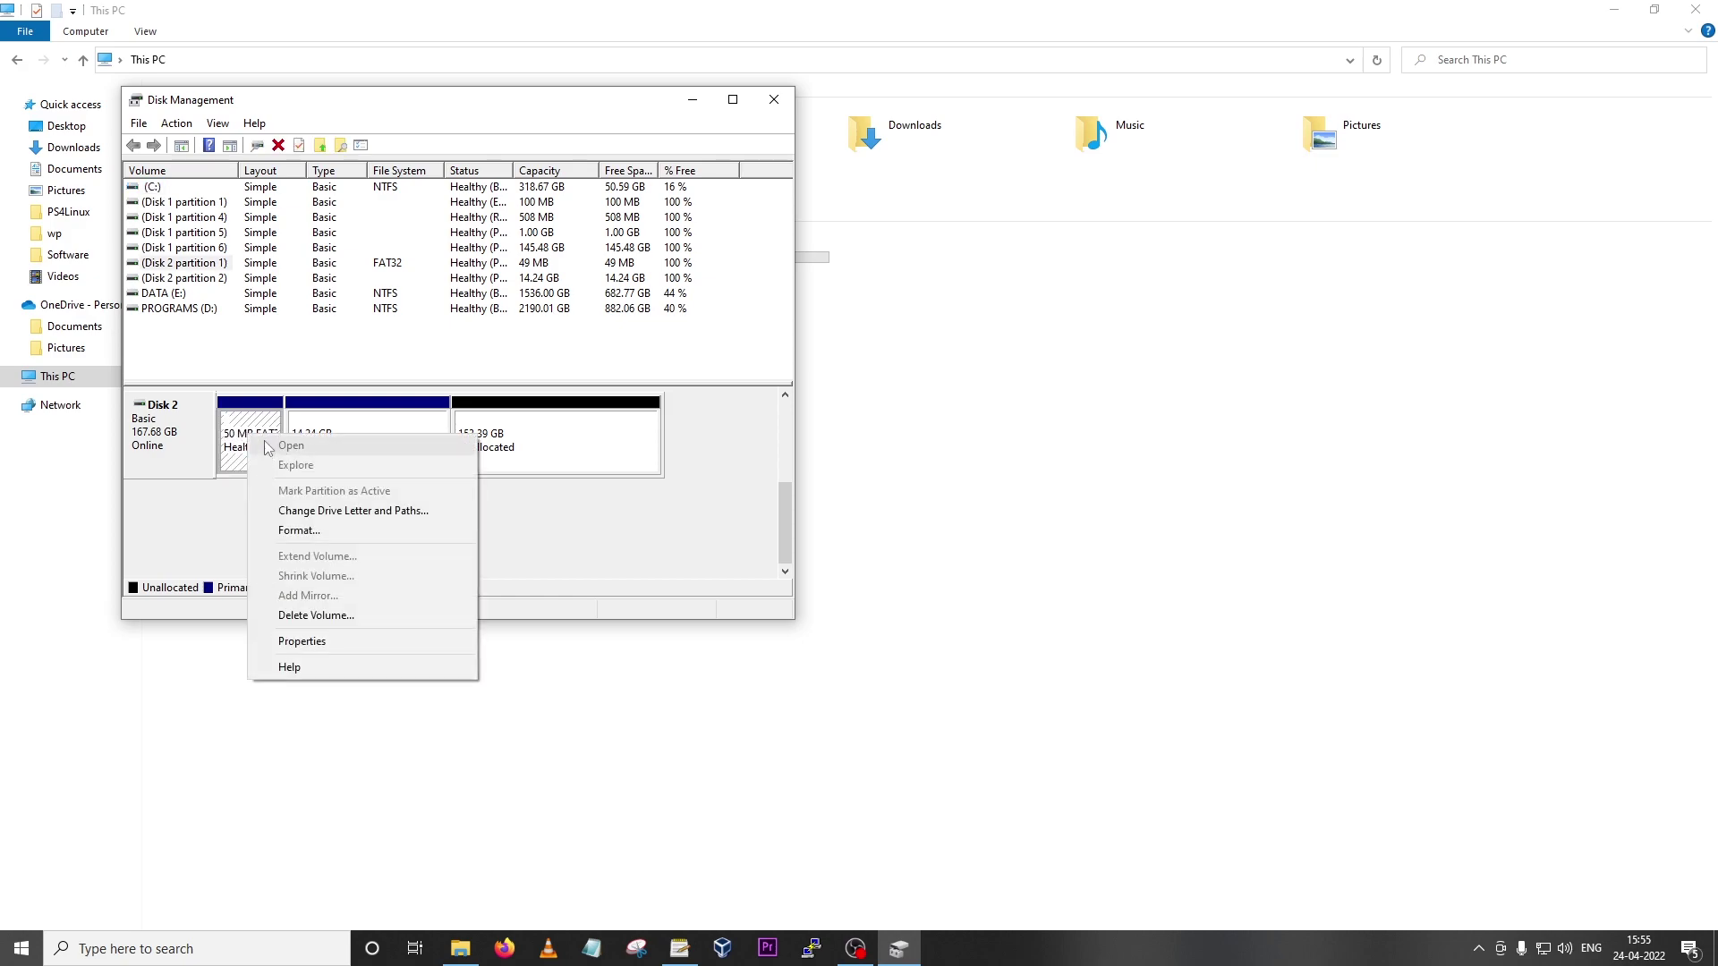
left_click(373, 514)
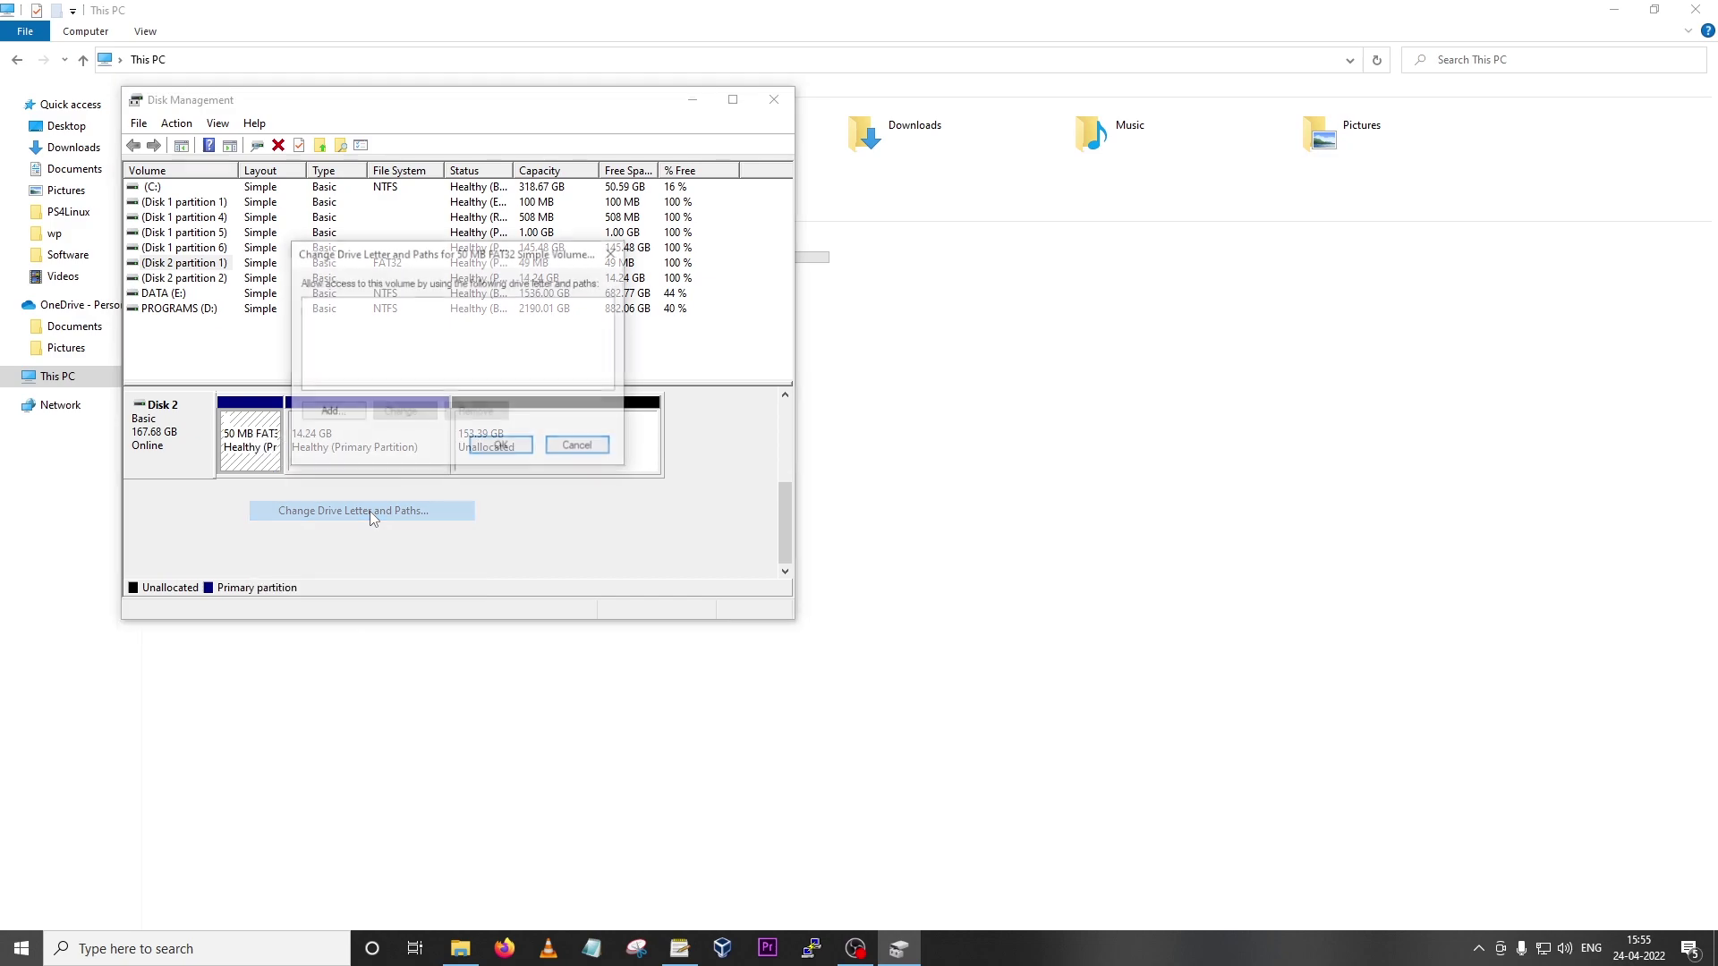
left_click(338, 413)
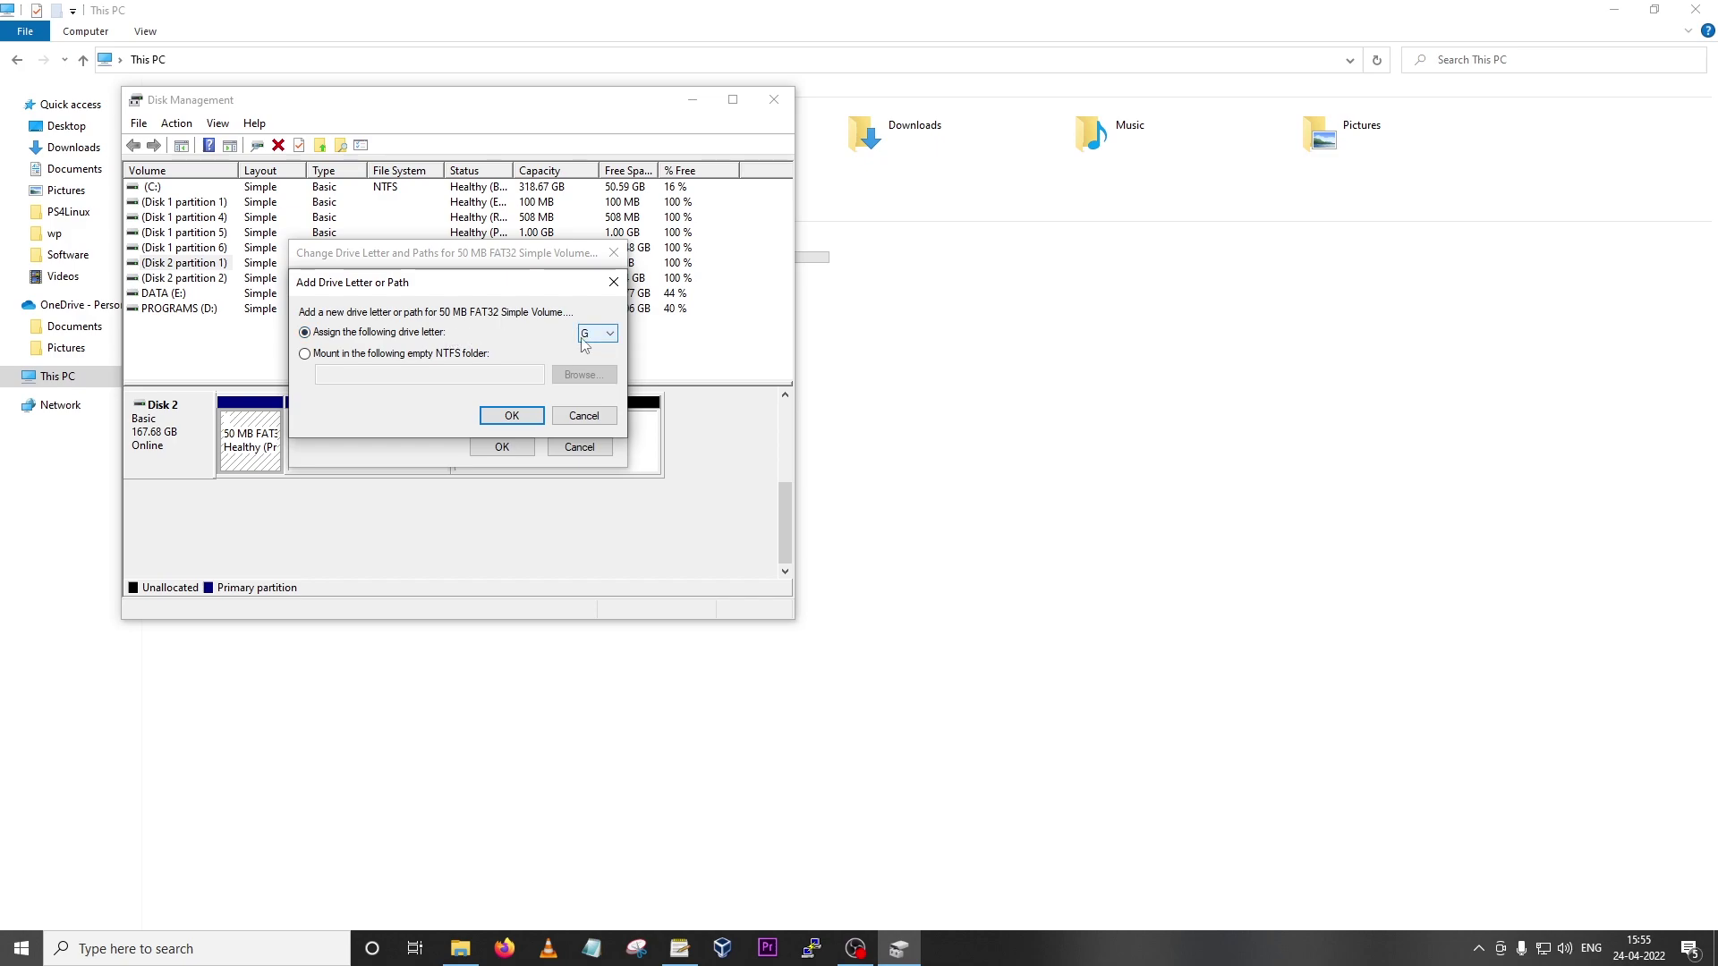
key("alt+Tab")
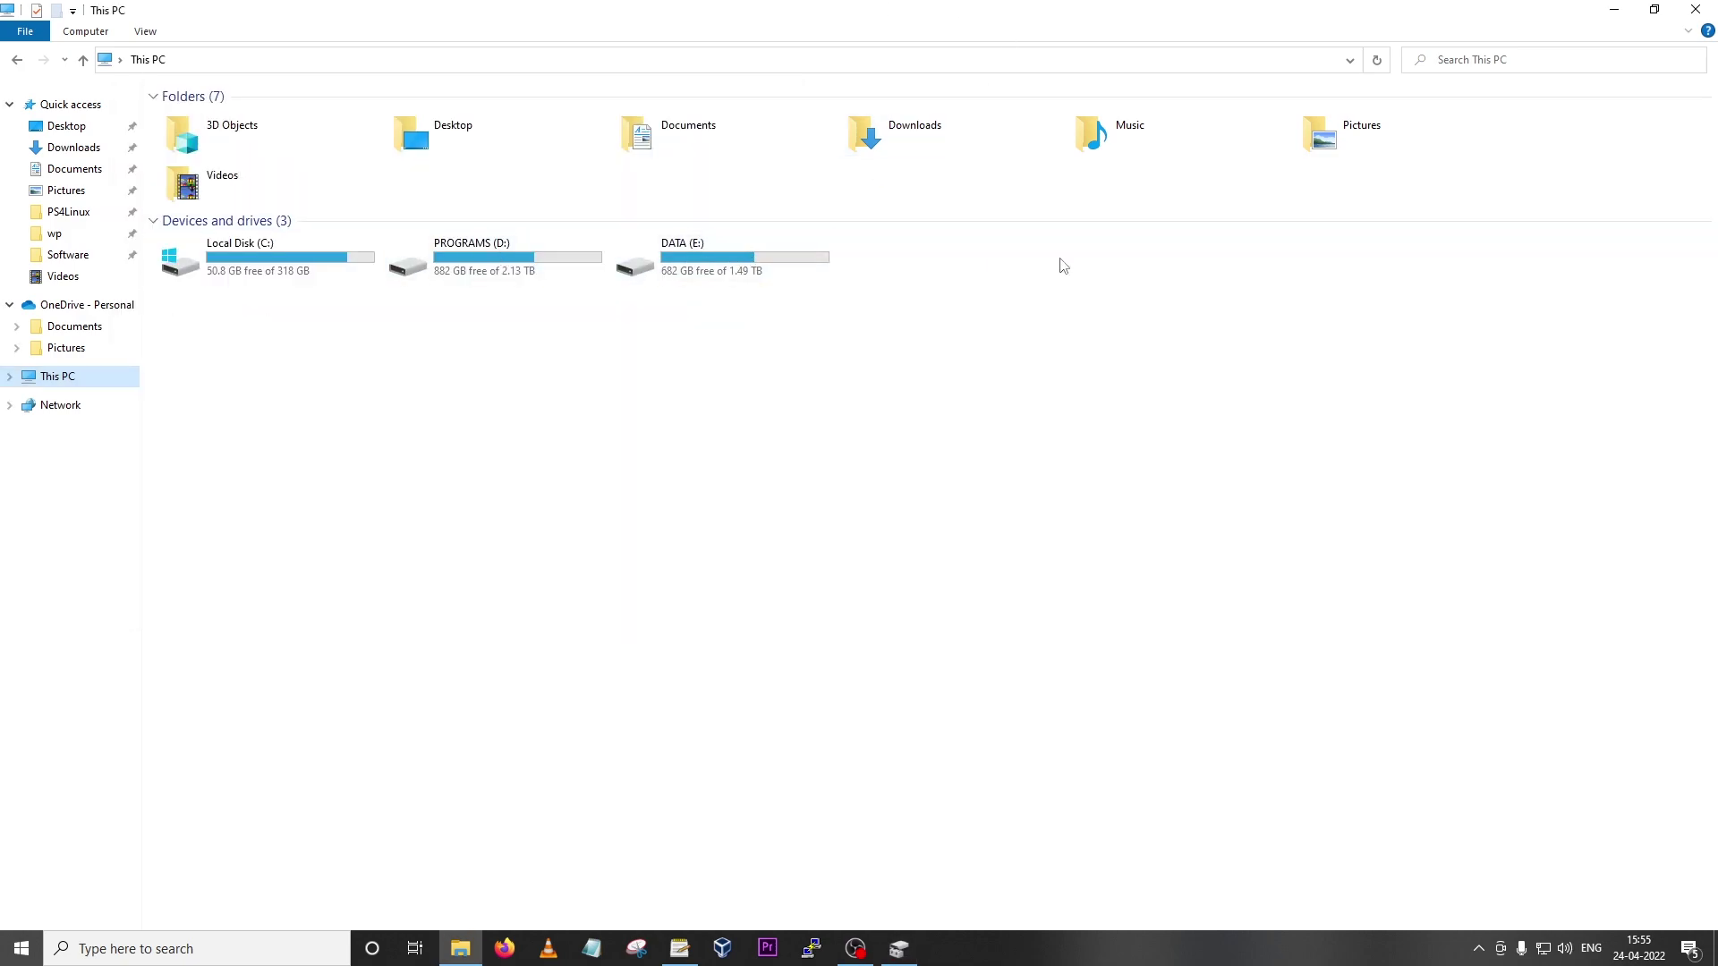
left_click(900, 950)
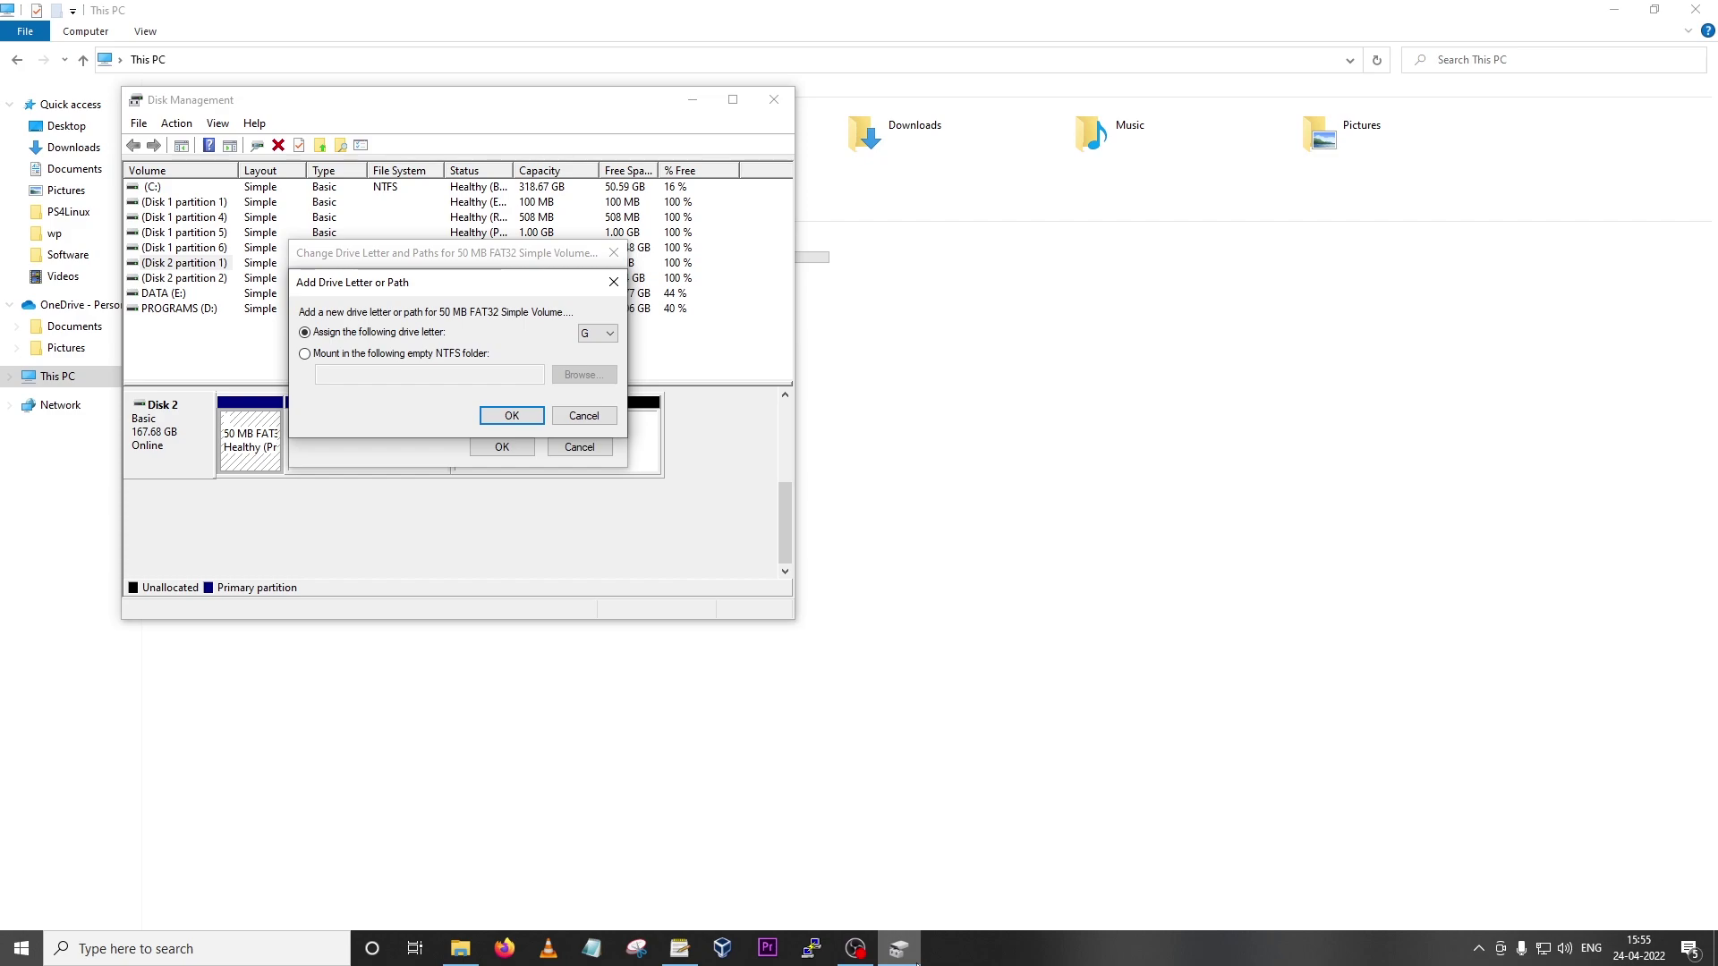
left_click(512, 416)
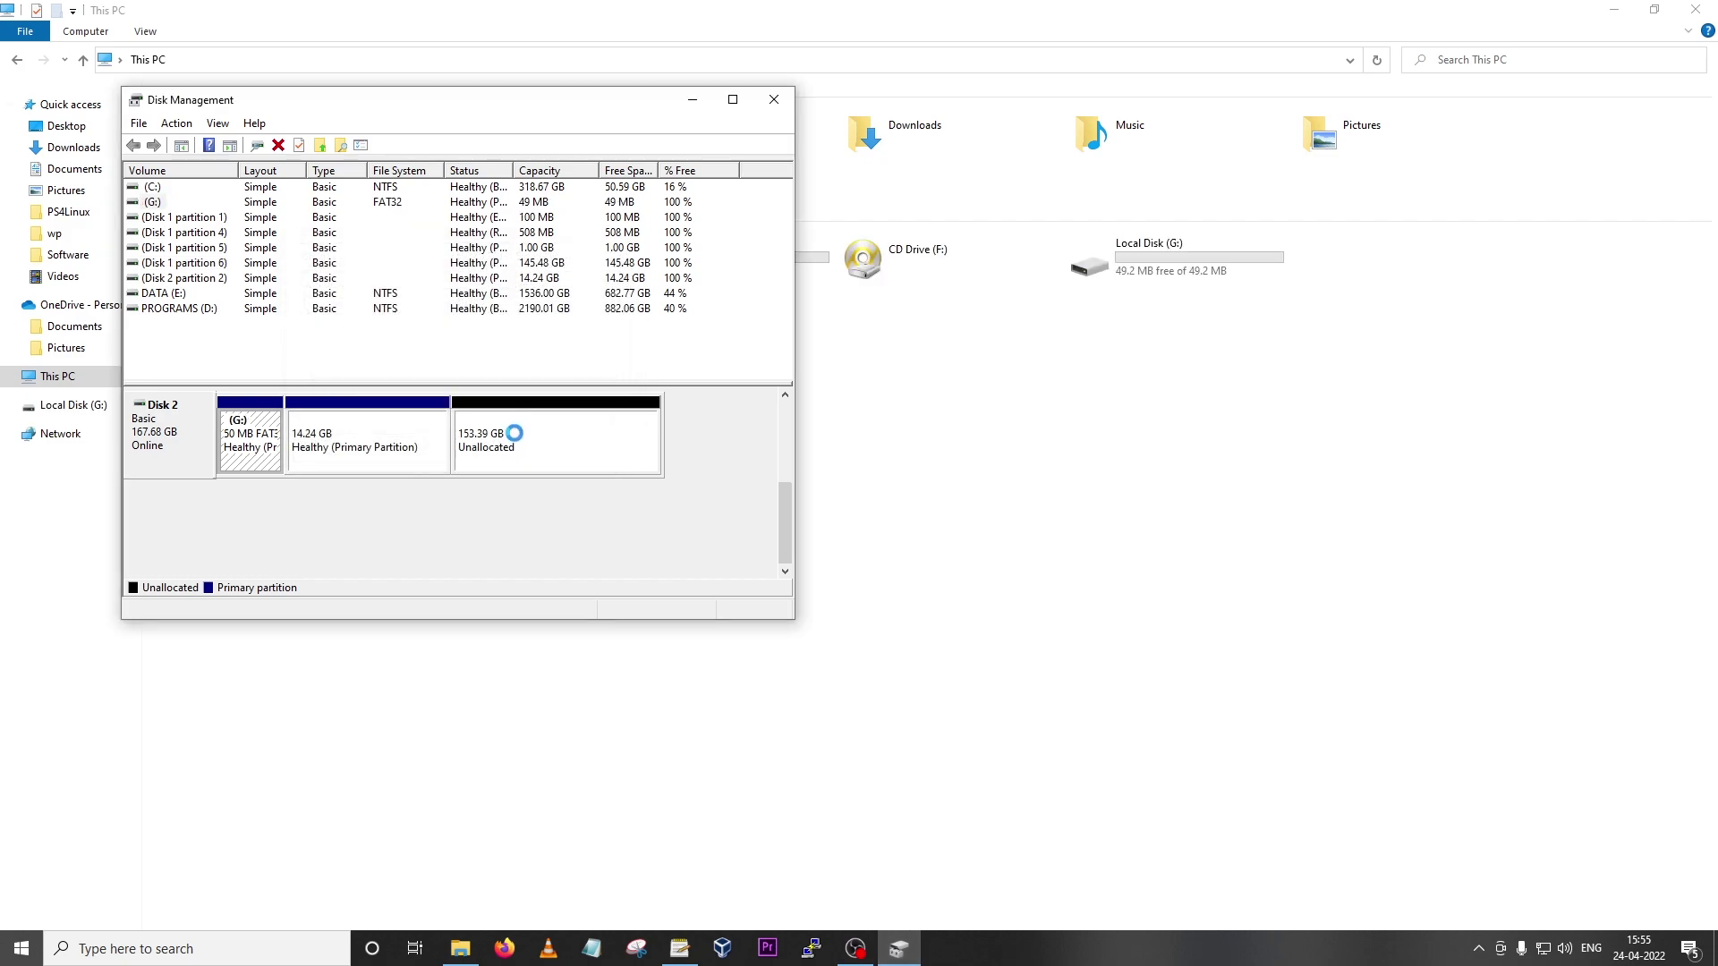
- Close Disk Management and open Local Disk (G:) in a window beside the desktop files
left_click(775, 99)
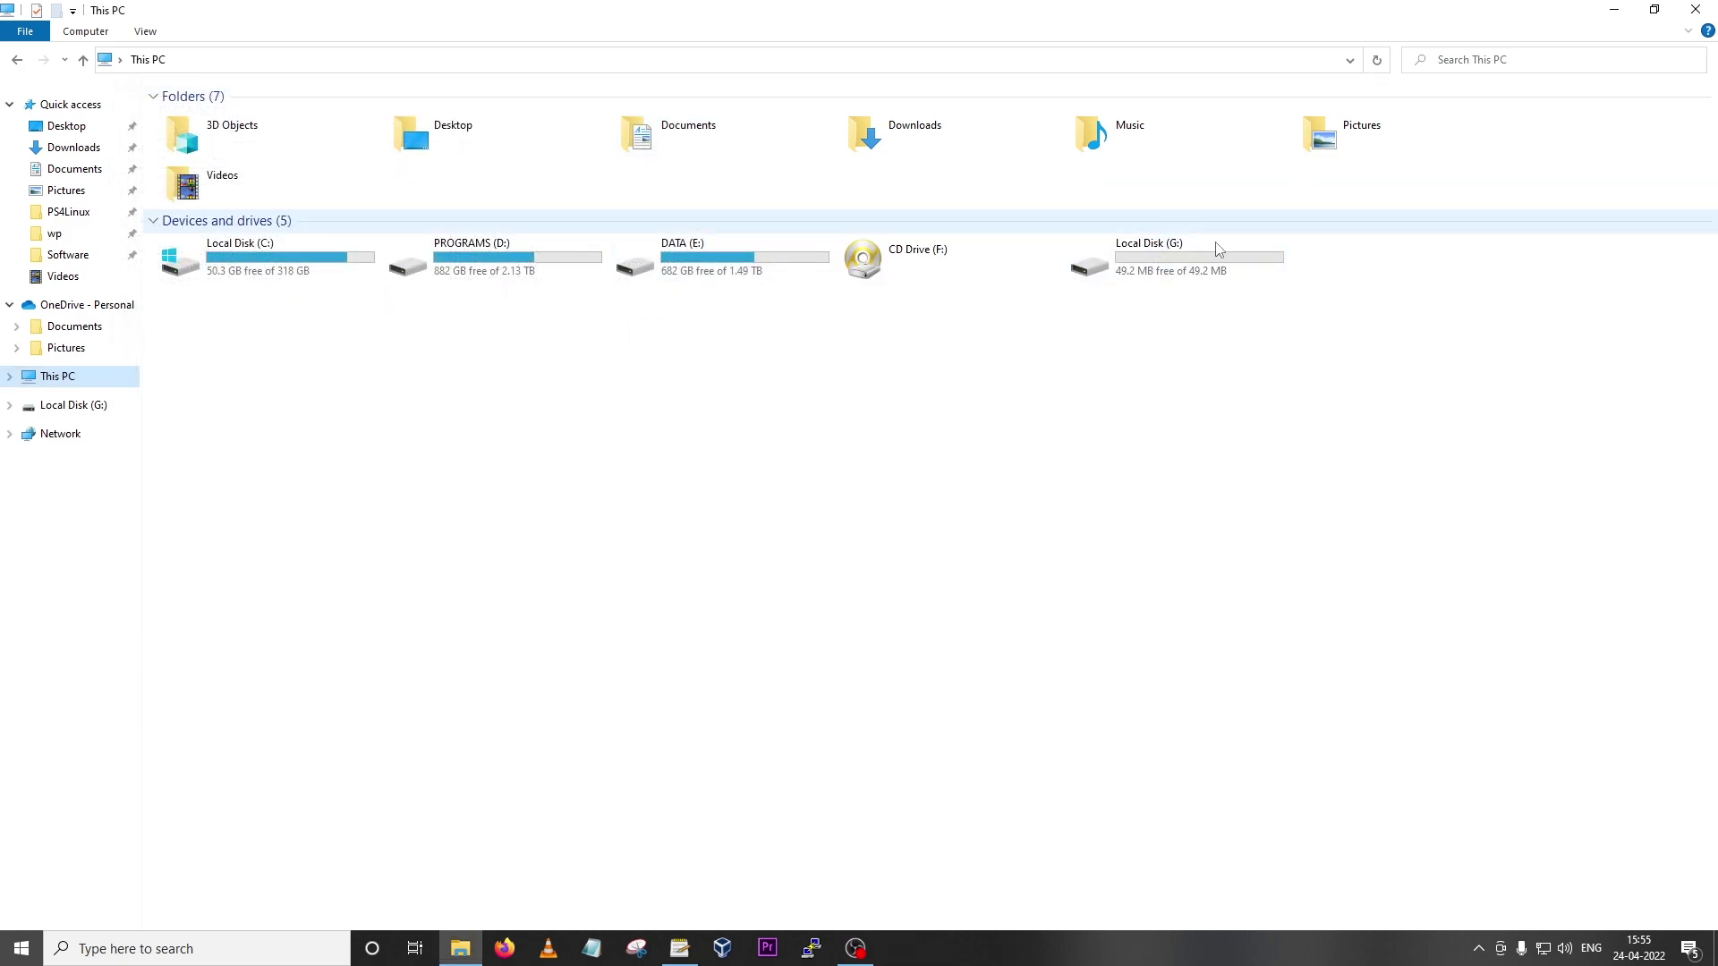
double_click(1153, 286)
left_click(1655, 9)
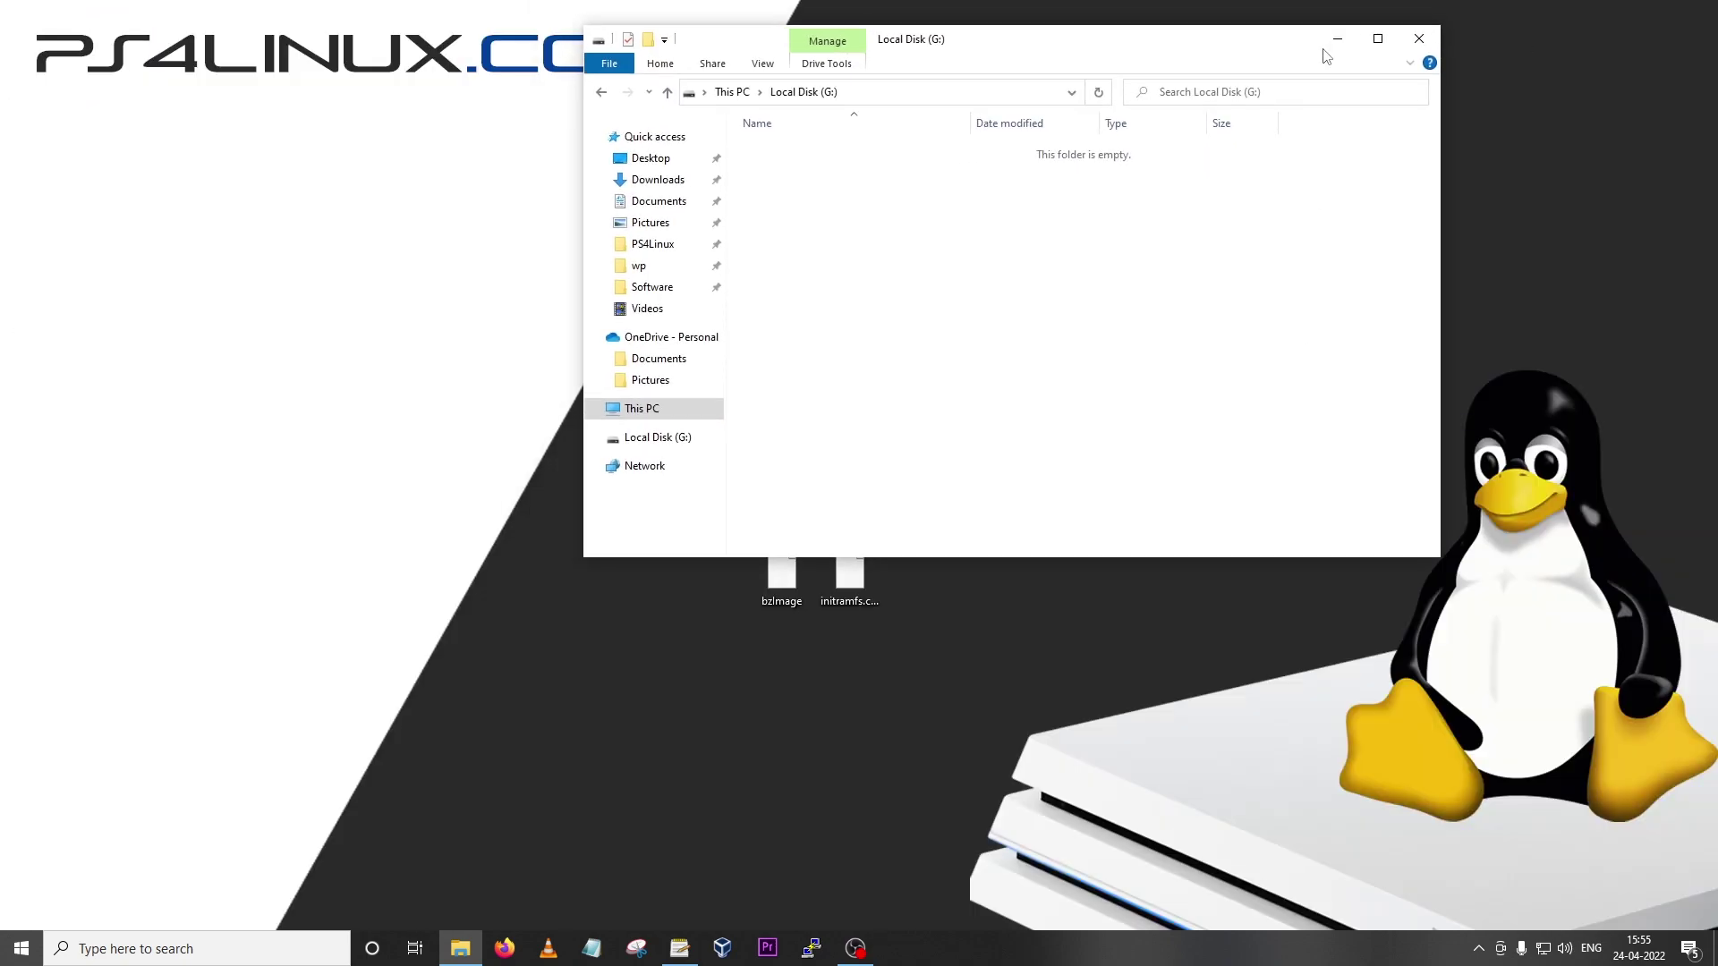
left_click_drag(1181, 44, 1499, 72)
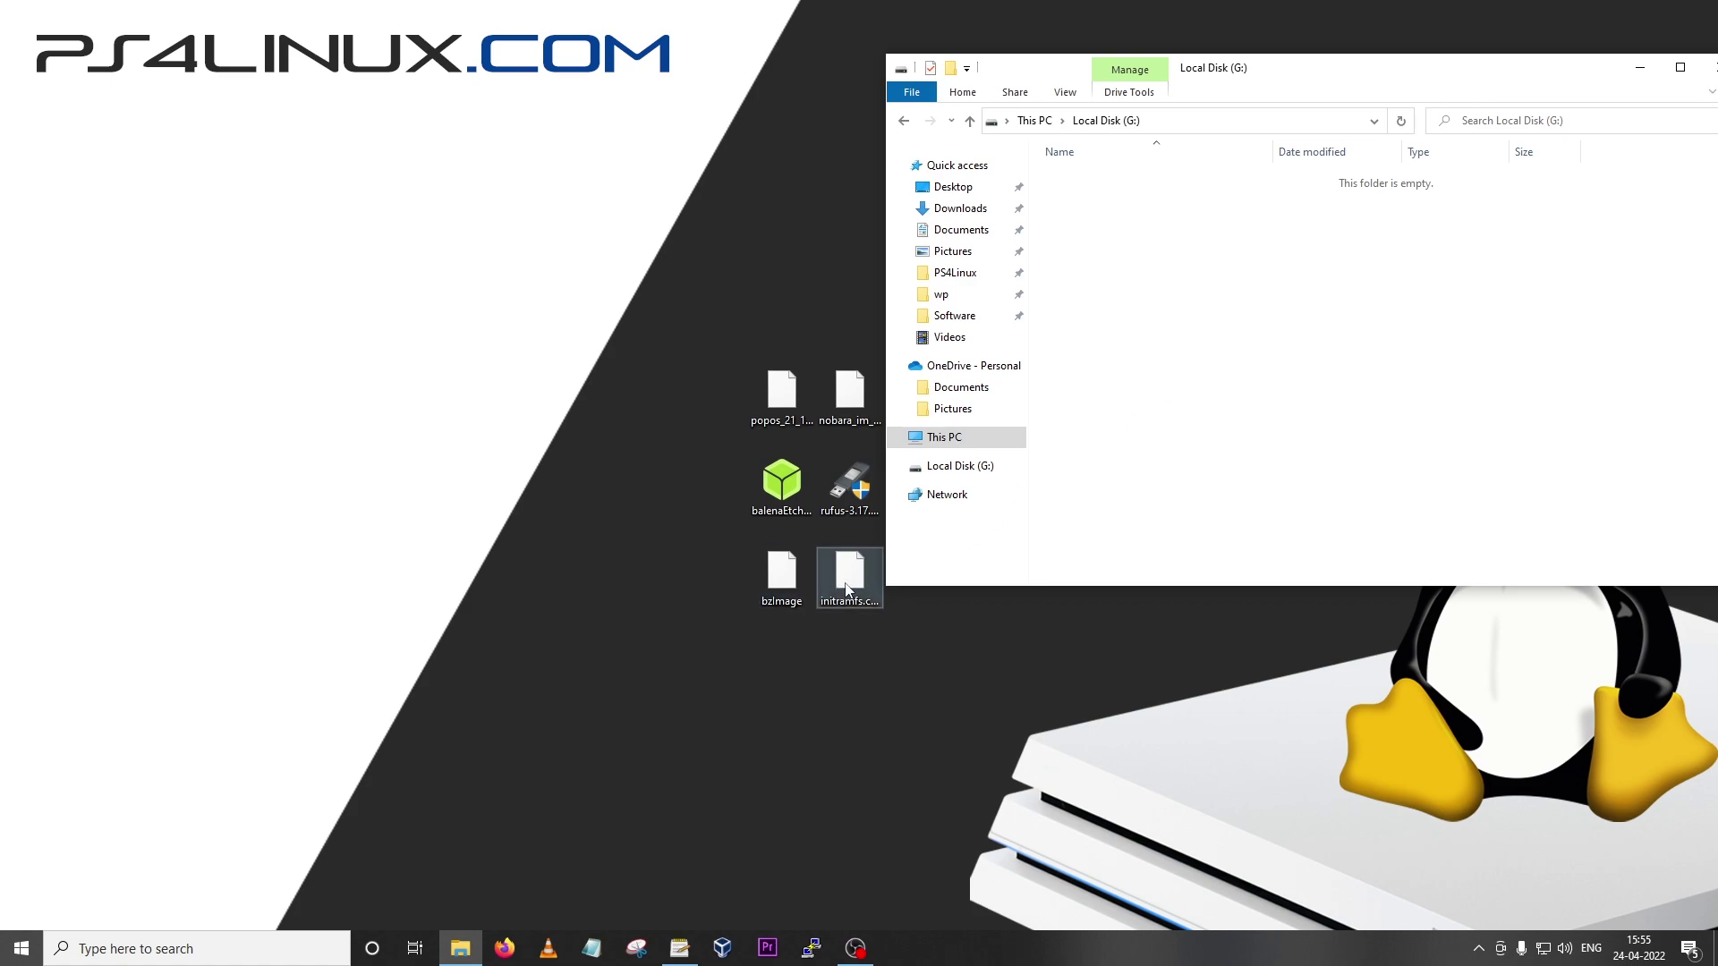
- Copy bzImage and initramfs.cpio.gz from the desktop and paste them into Local Disk (G:)
left_click_drag(748, 680, 852, 578)
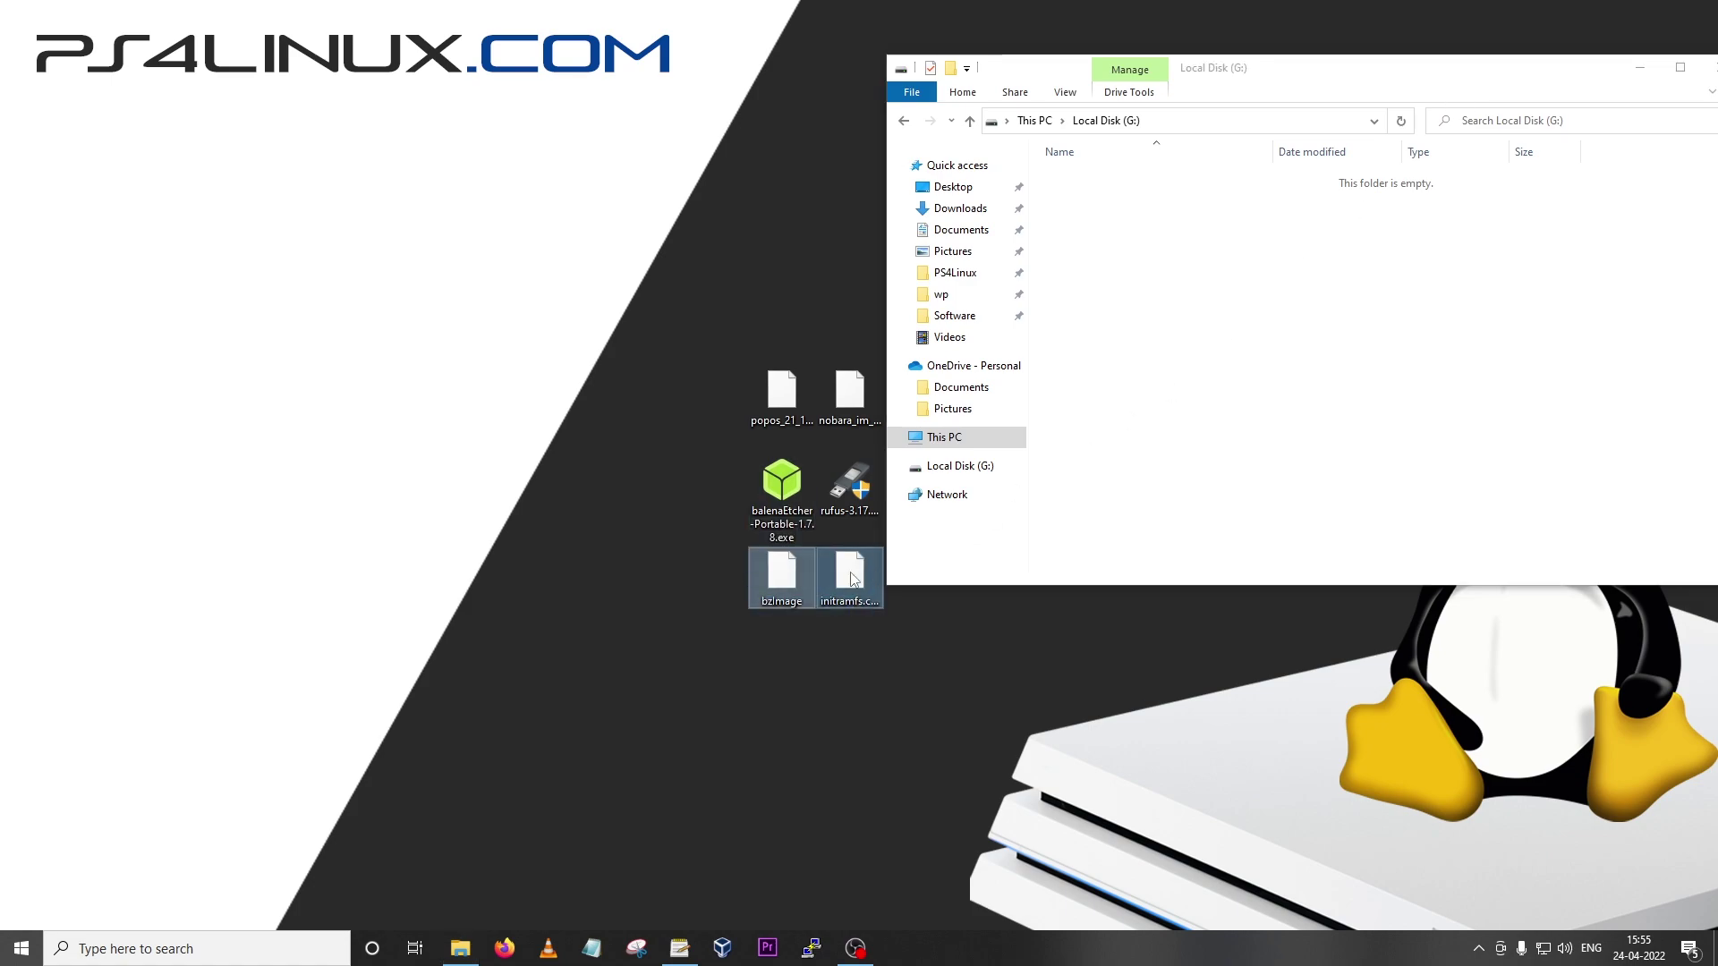
right_click(850, 572)
left_click(933, 761)
left_click(1259, 315)
right_click(1259, 315)
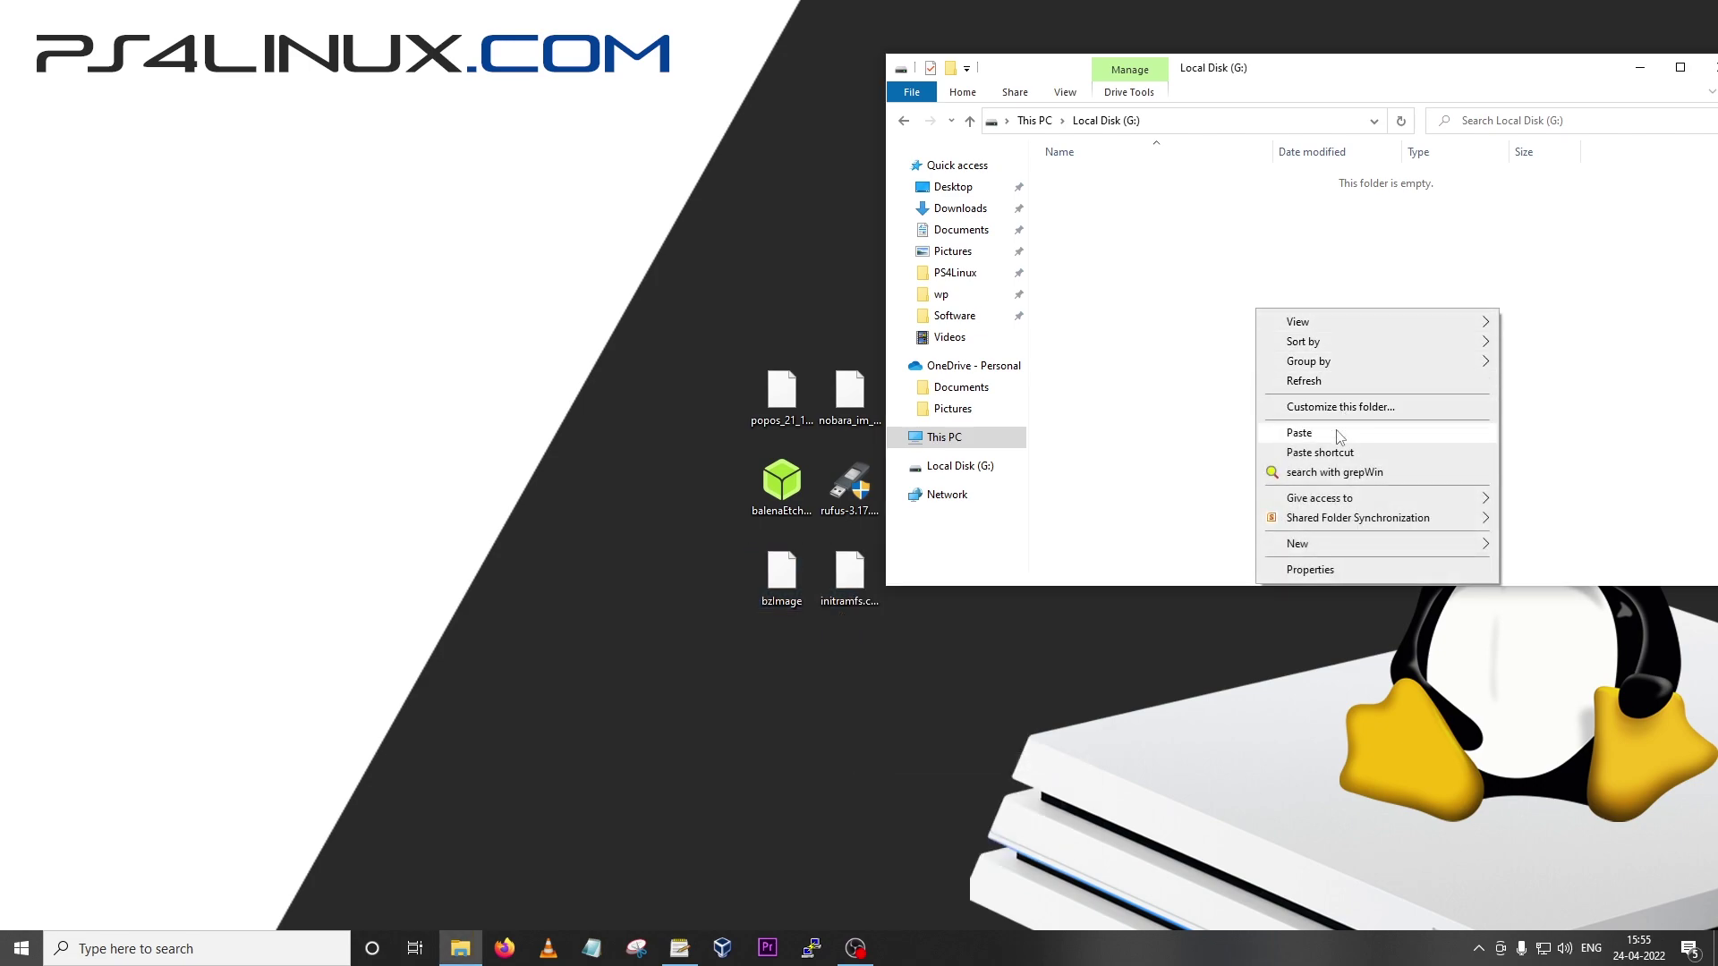
left_click(1338, 435)
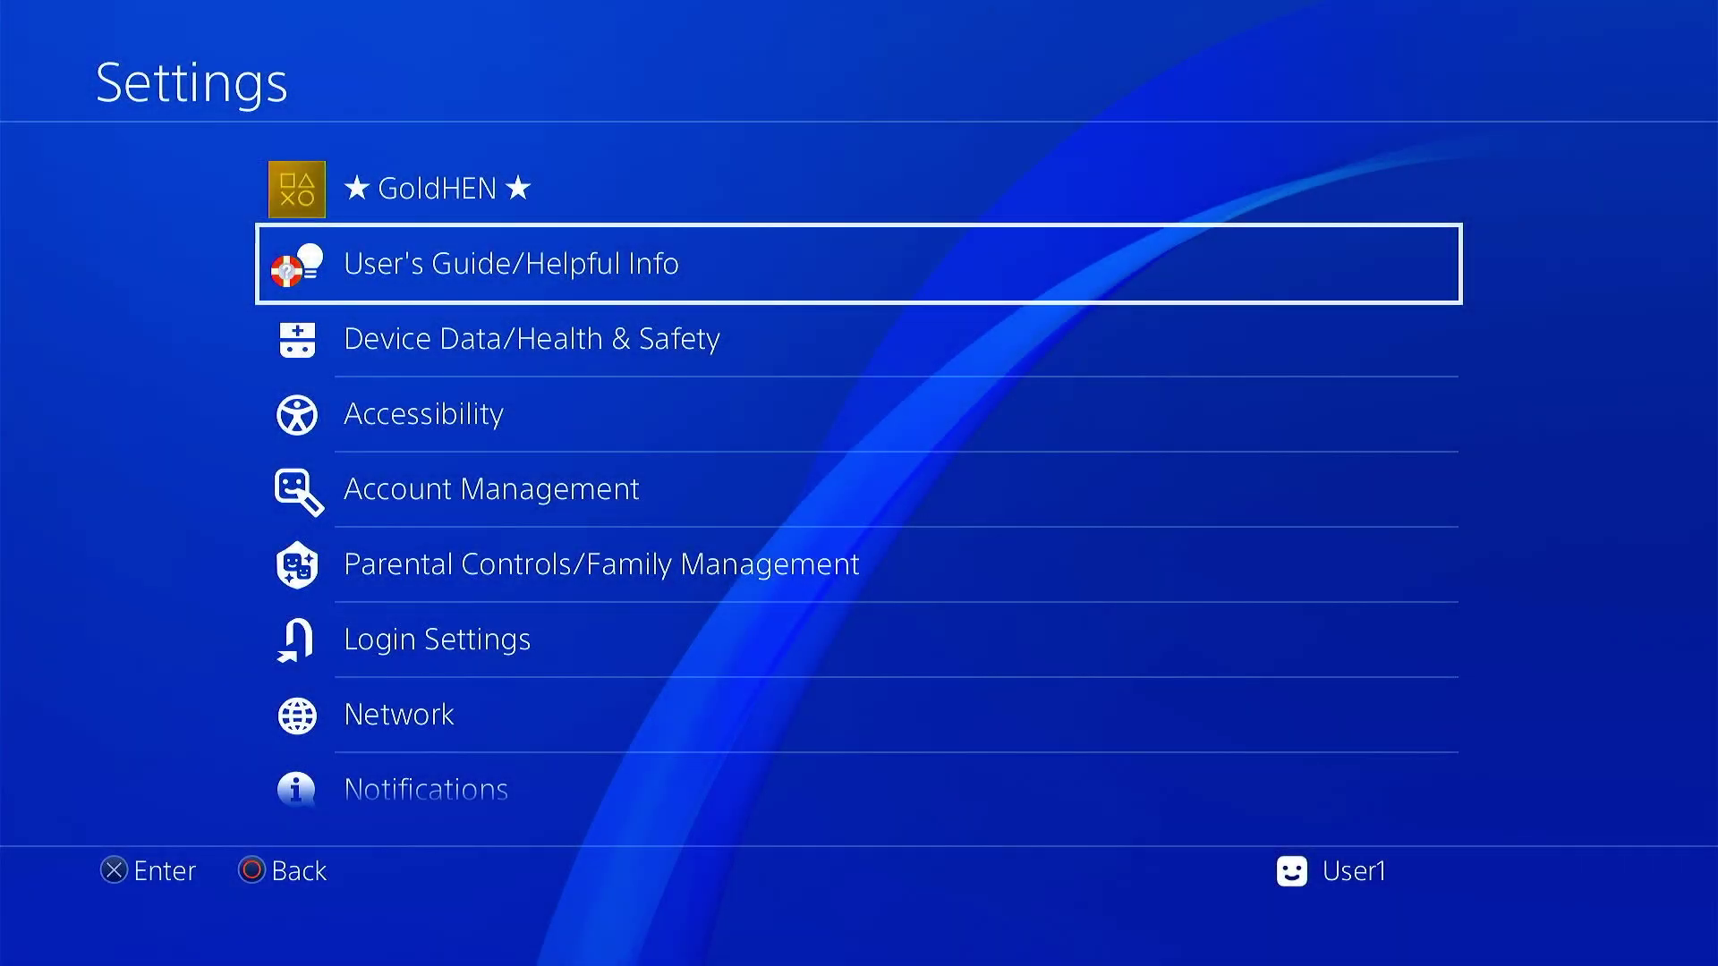
- Leave the PS4 Settings menu and move to the Internet Browser tile on the home screen
key("Up")
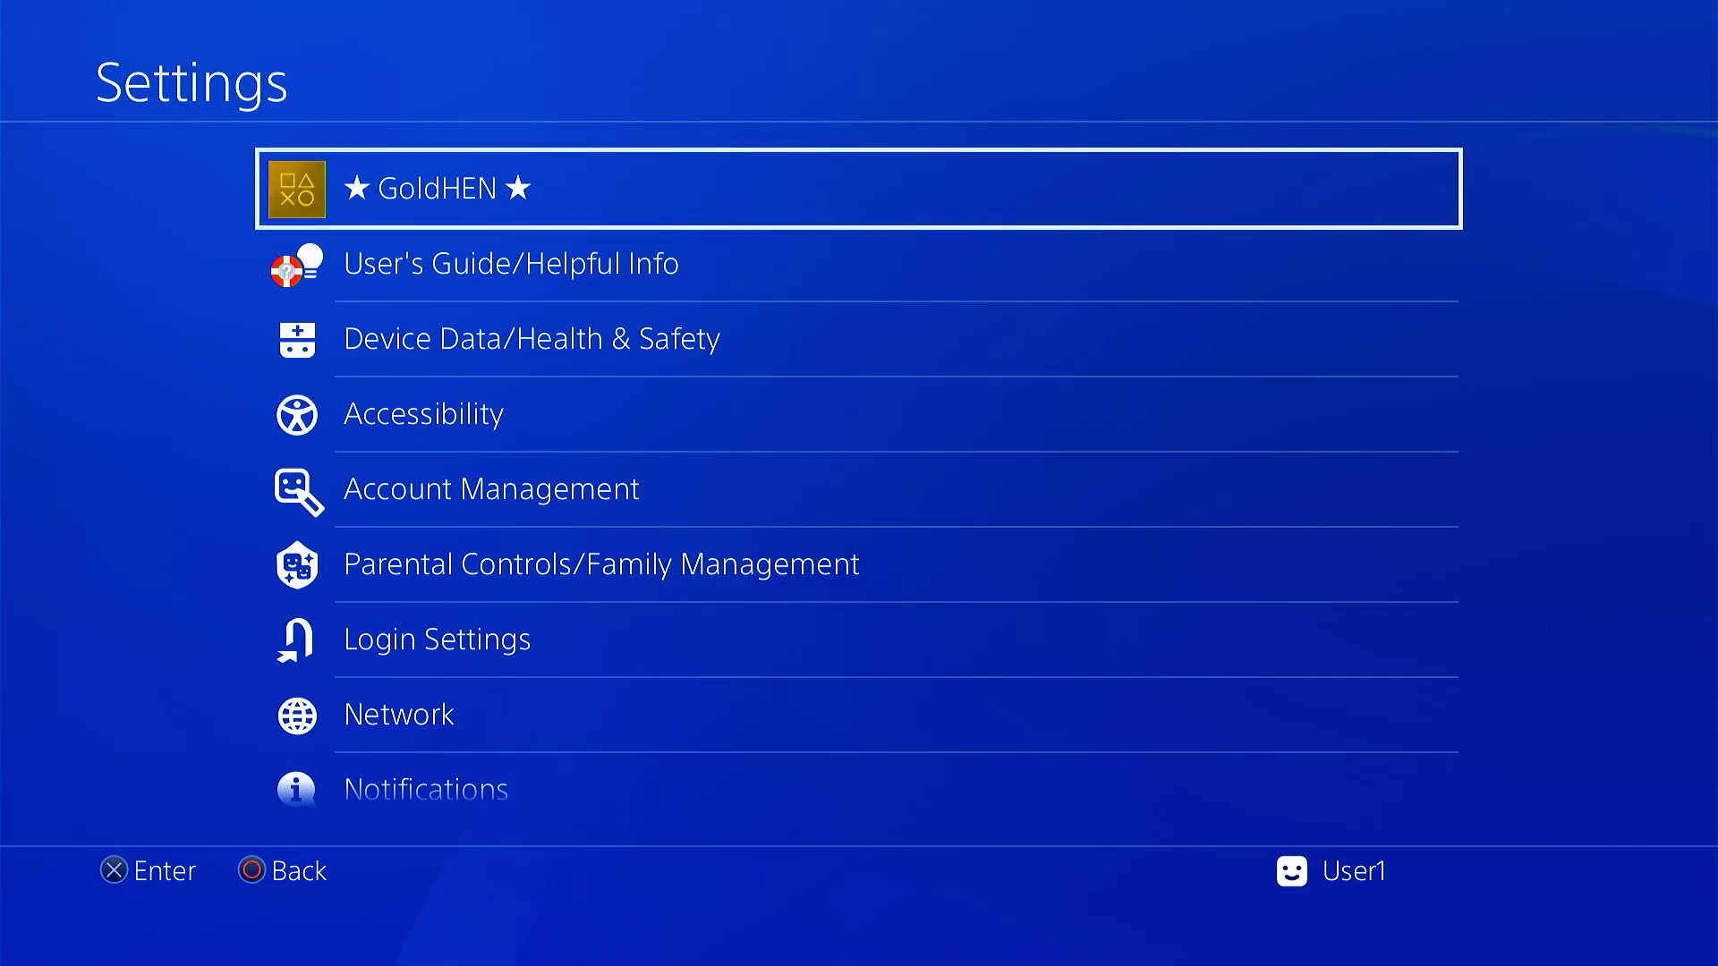
key("Escape")
key("Down")
key("Right")
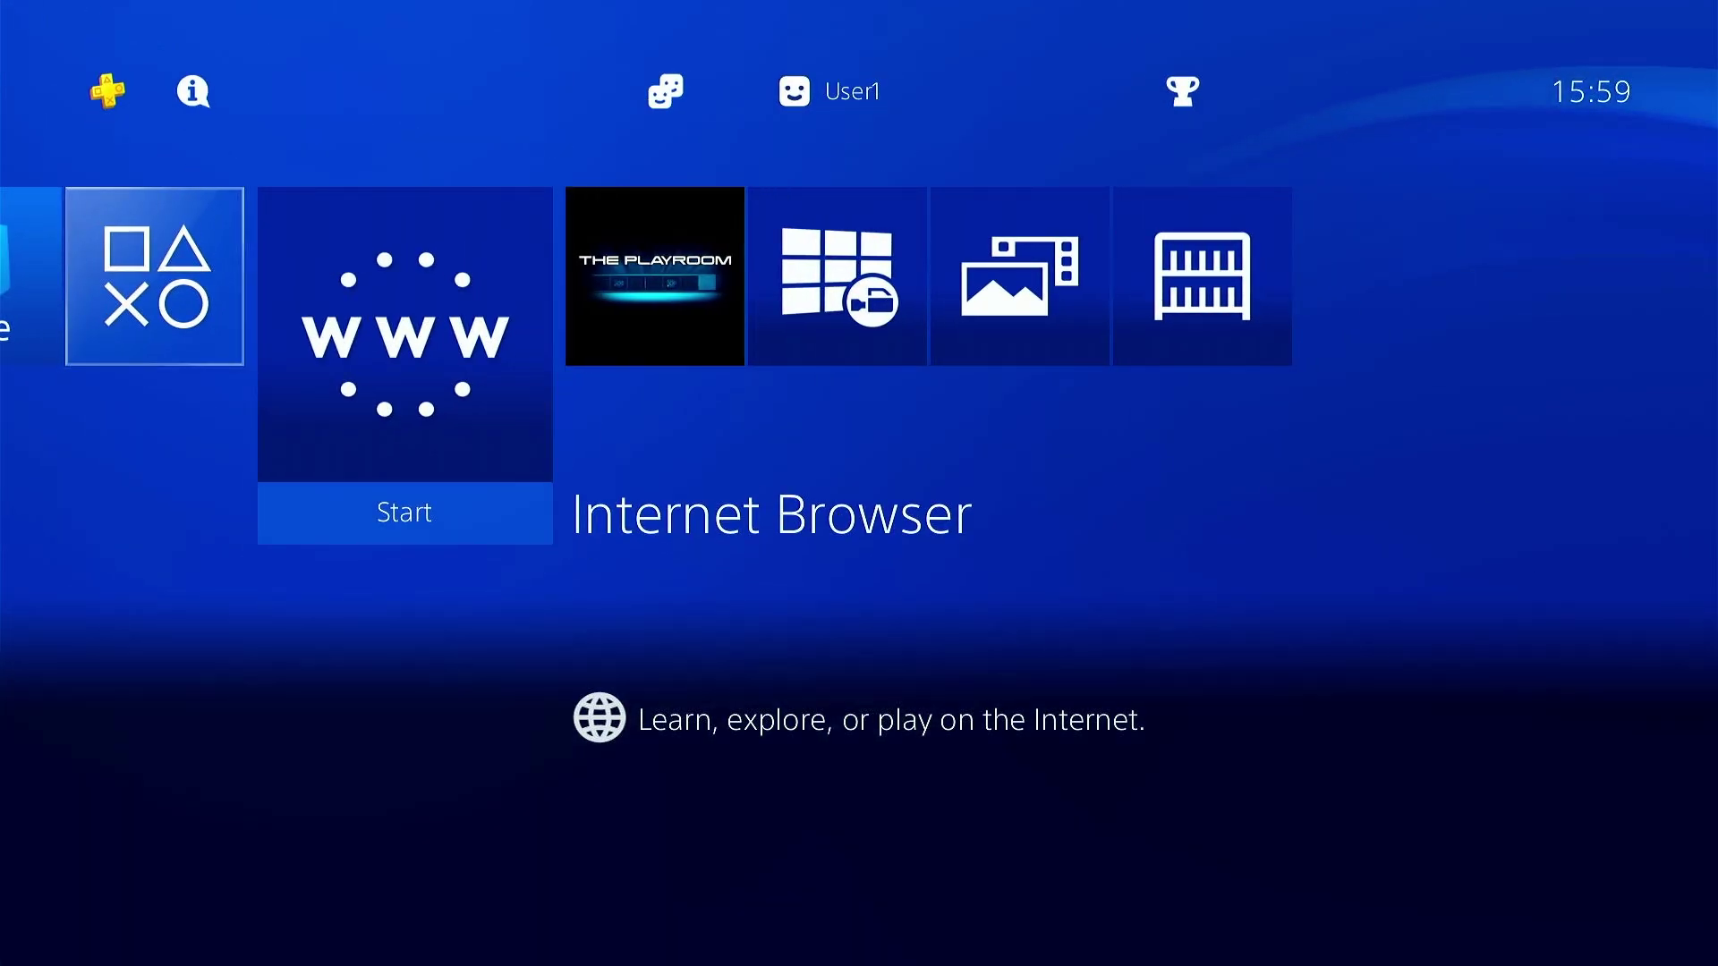
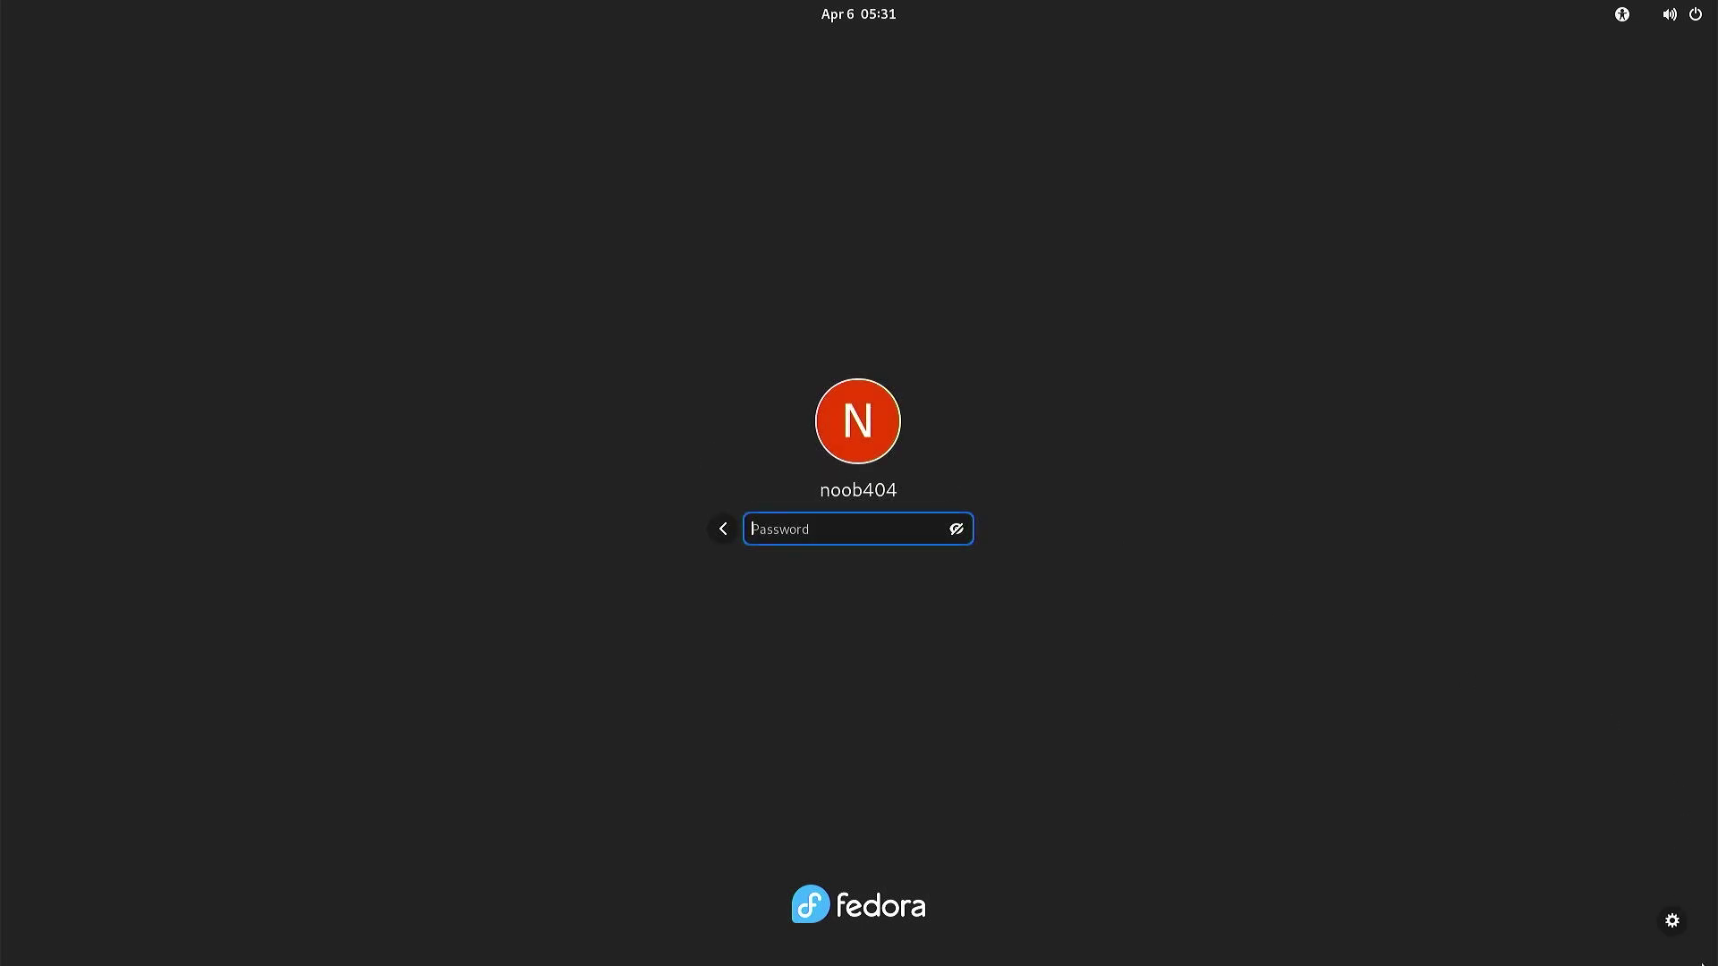
- Keep the GNOME session selected and sign in with the account password
left_click(1670, 921)
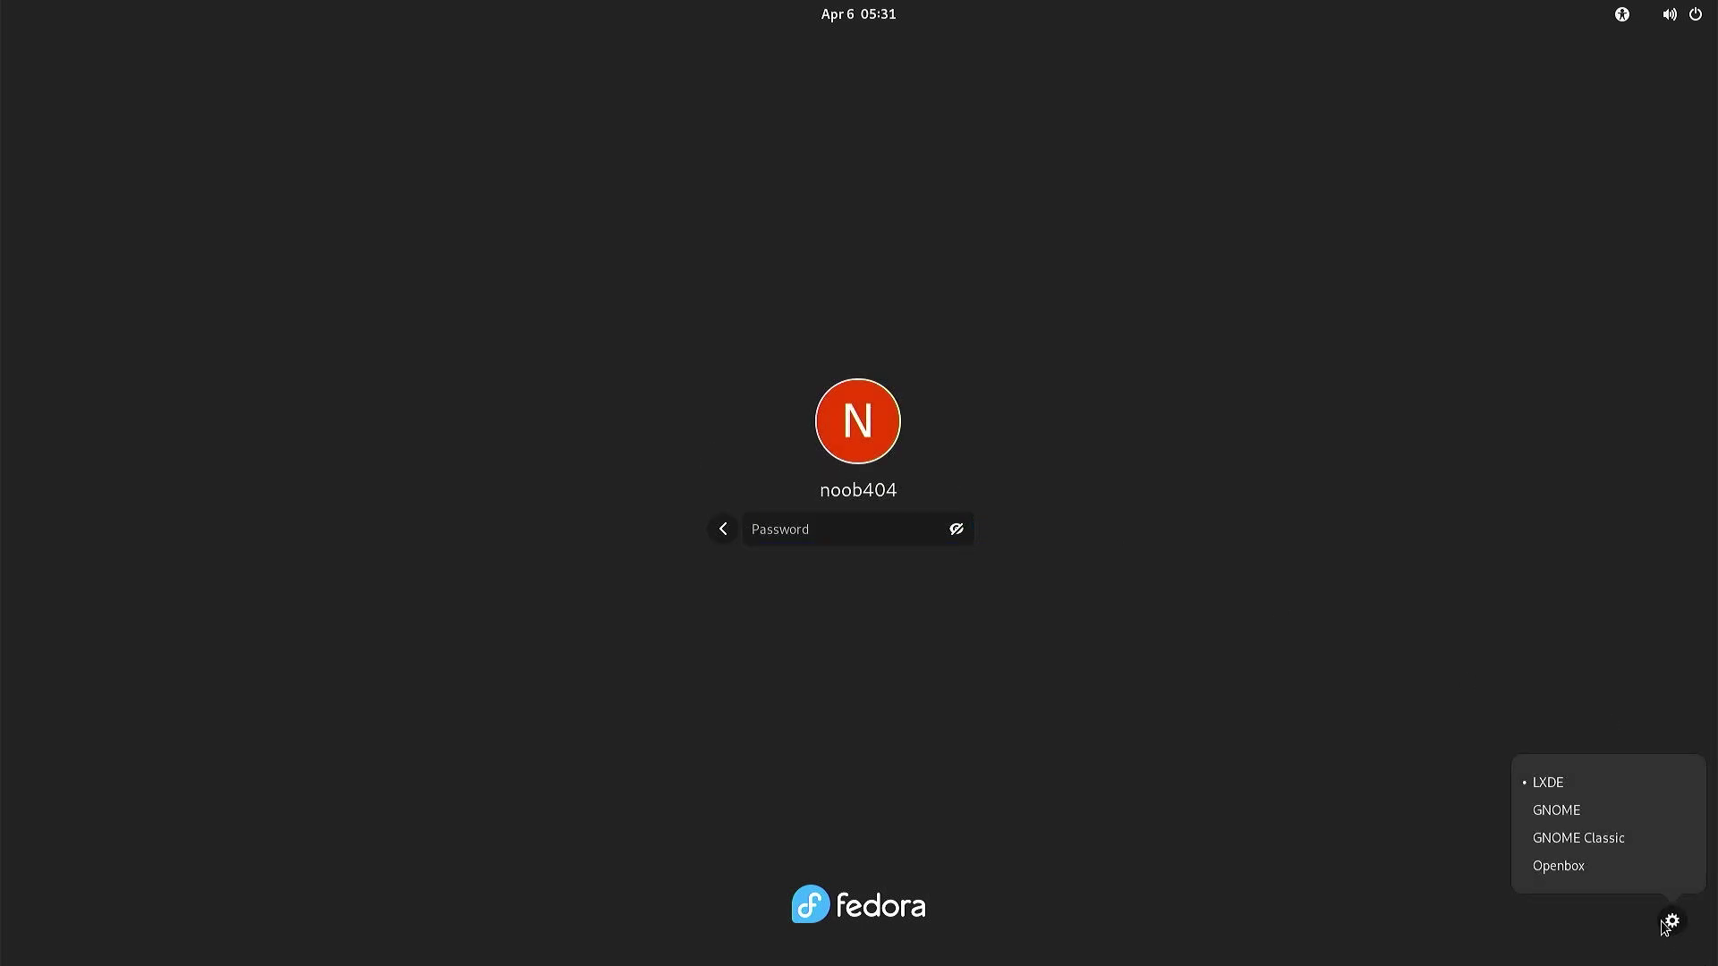
left_click(1589, 813)
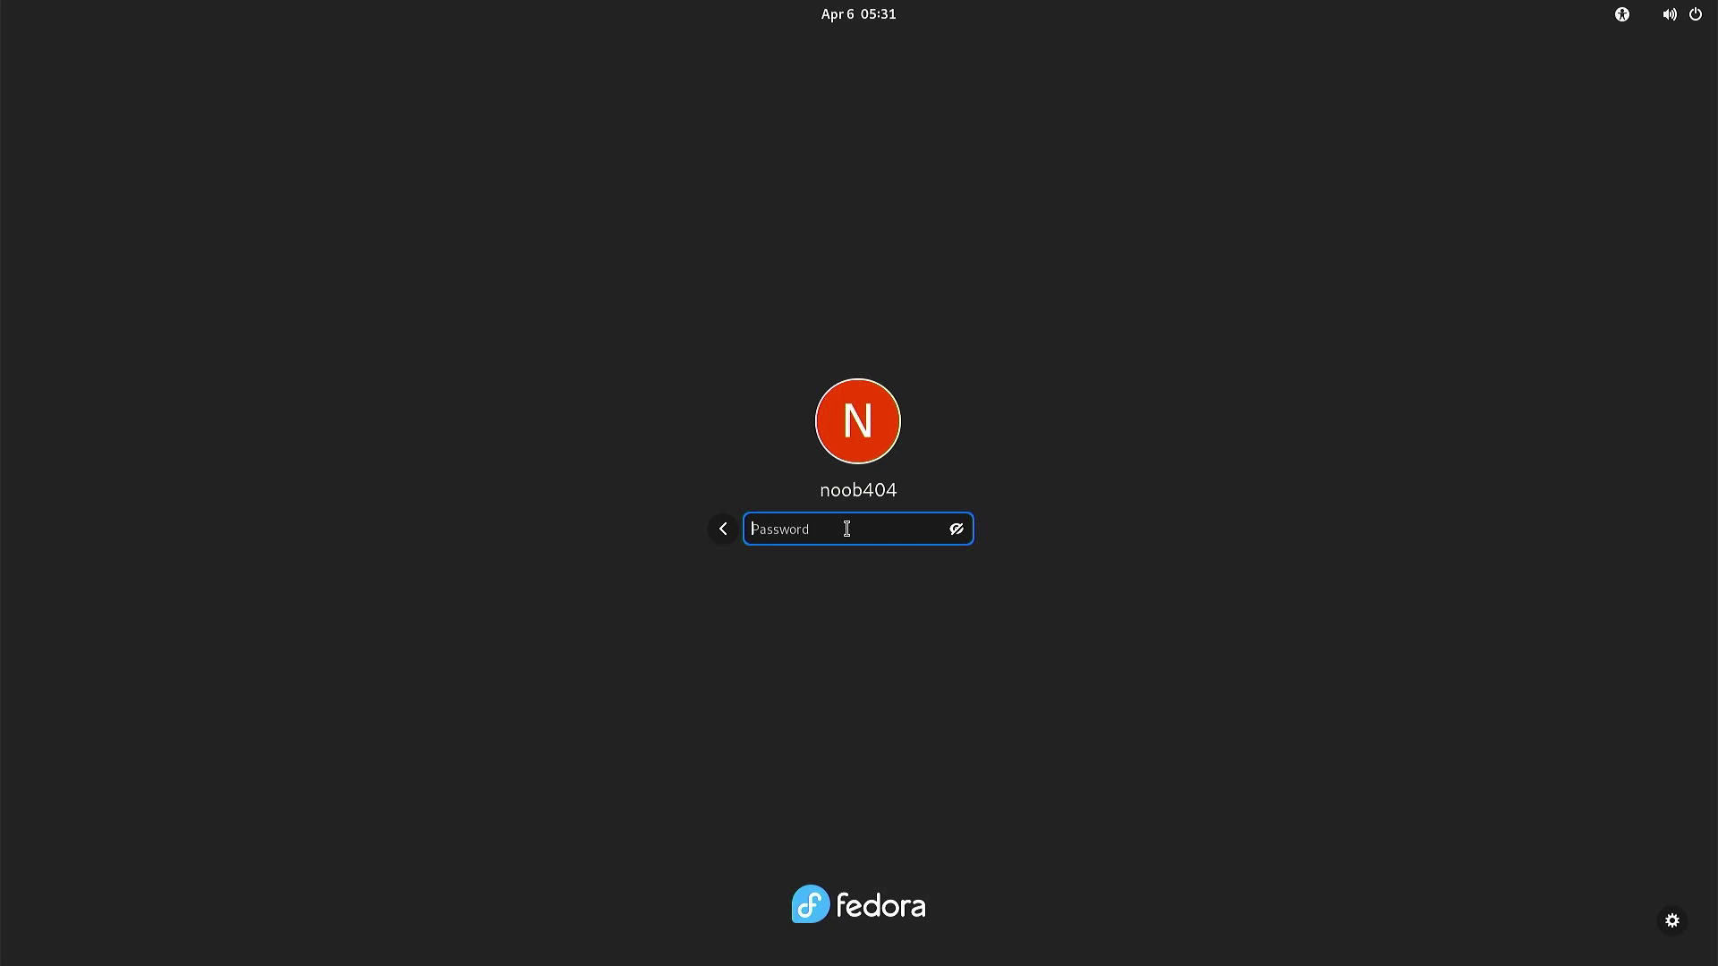
type("•••")
key("Return")
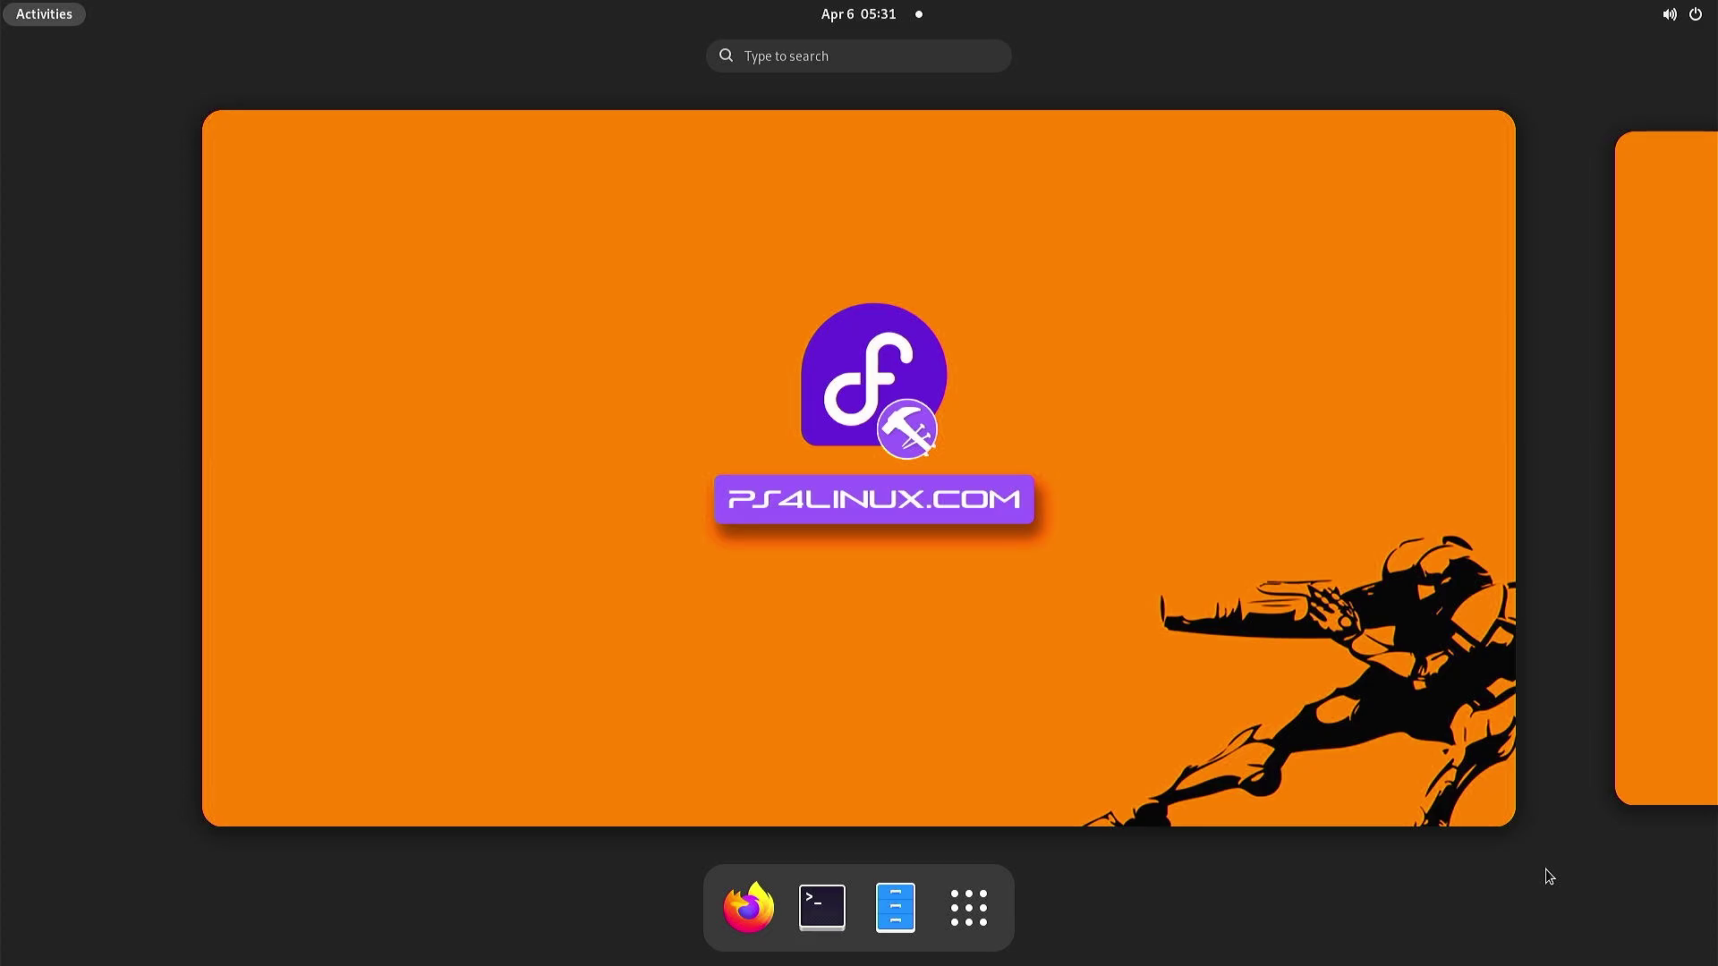
- Leave the overview and join a Wi-Fi network from the system menu's Wi-Fi options
left_click(898, 331)
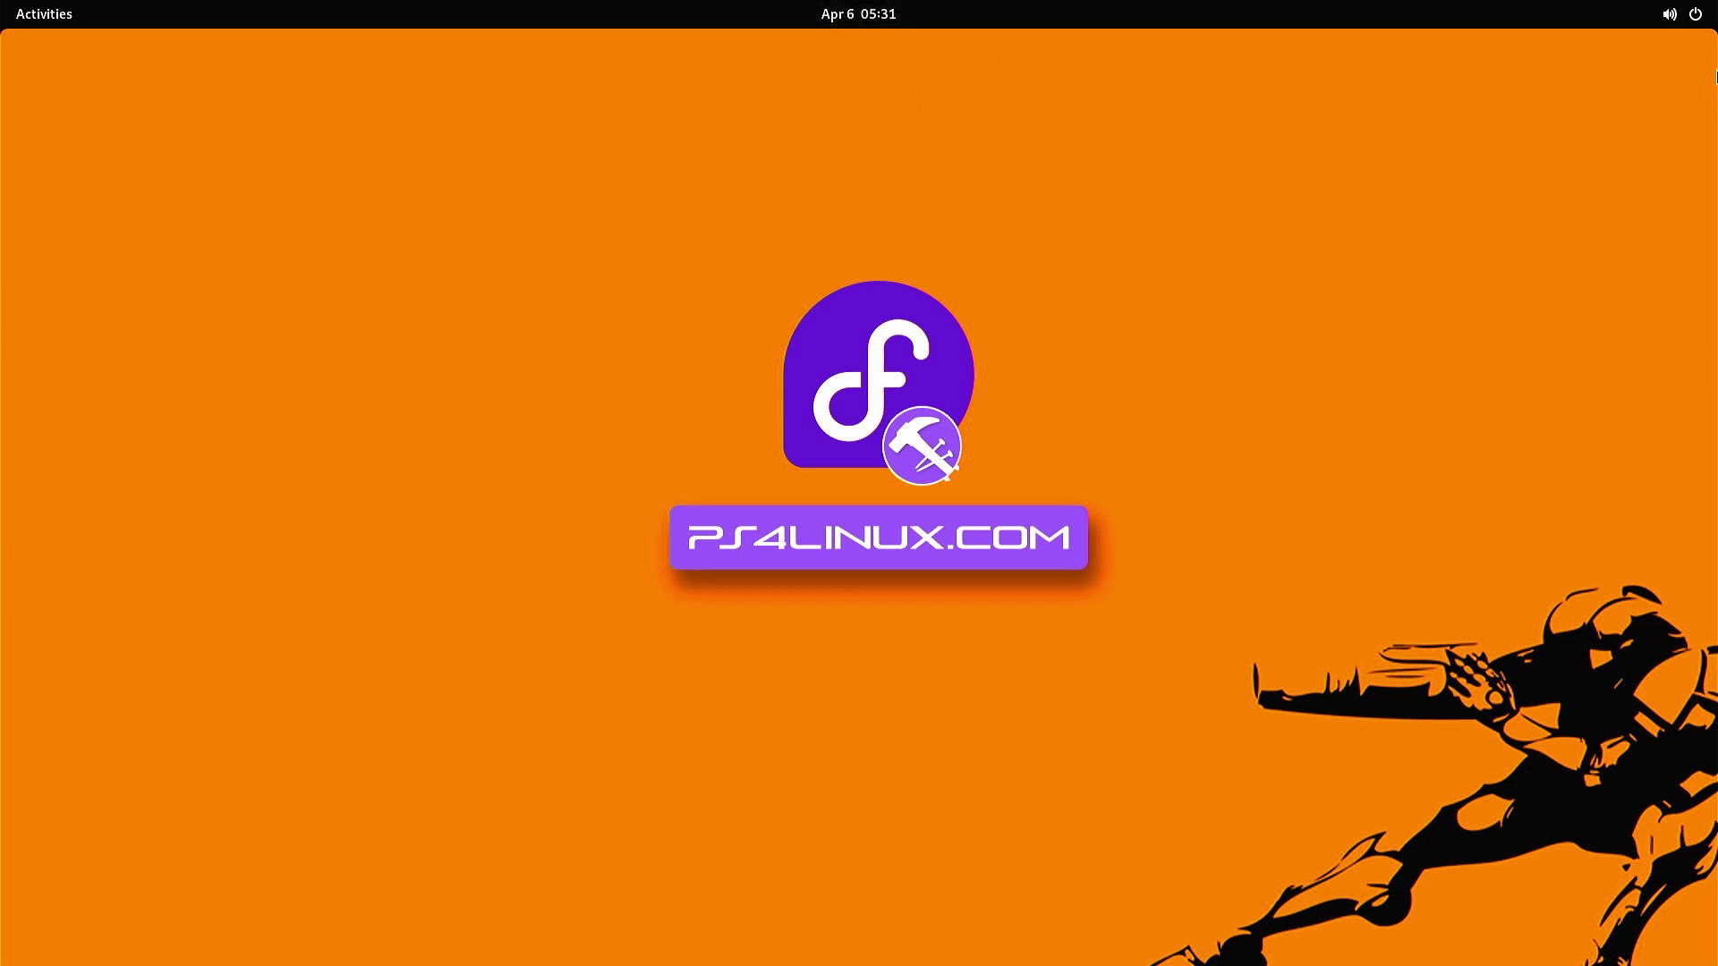
left_click(1687, 15)
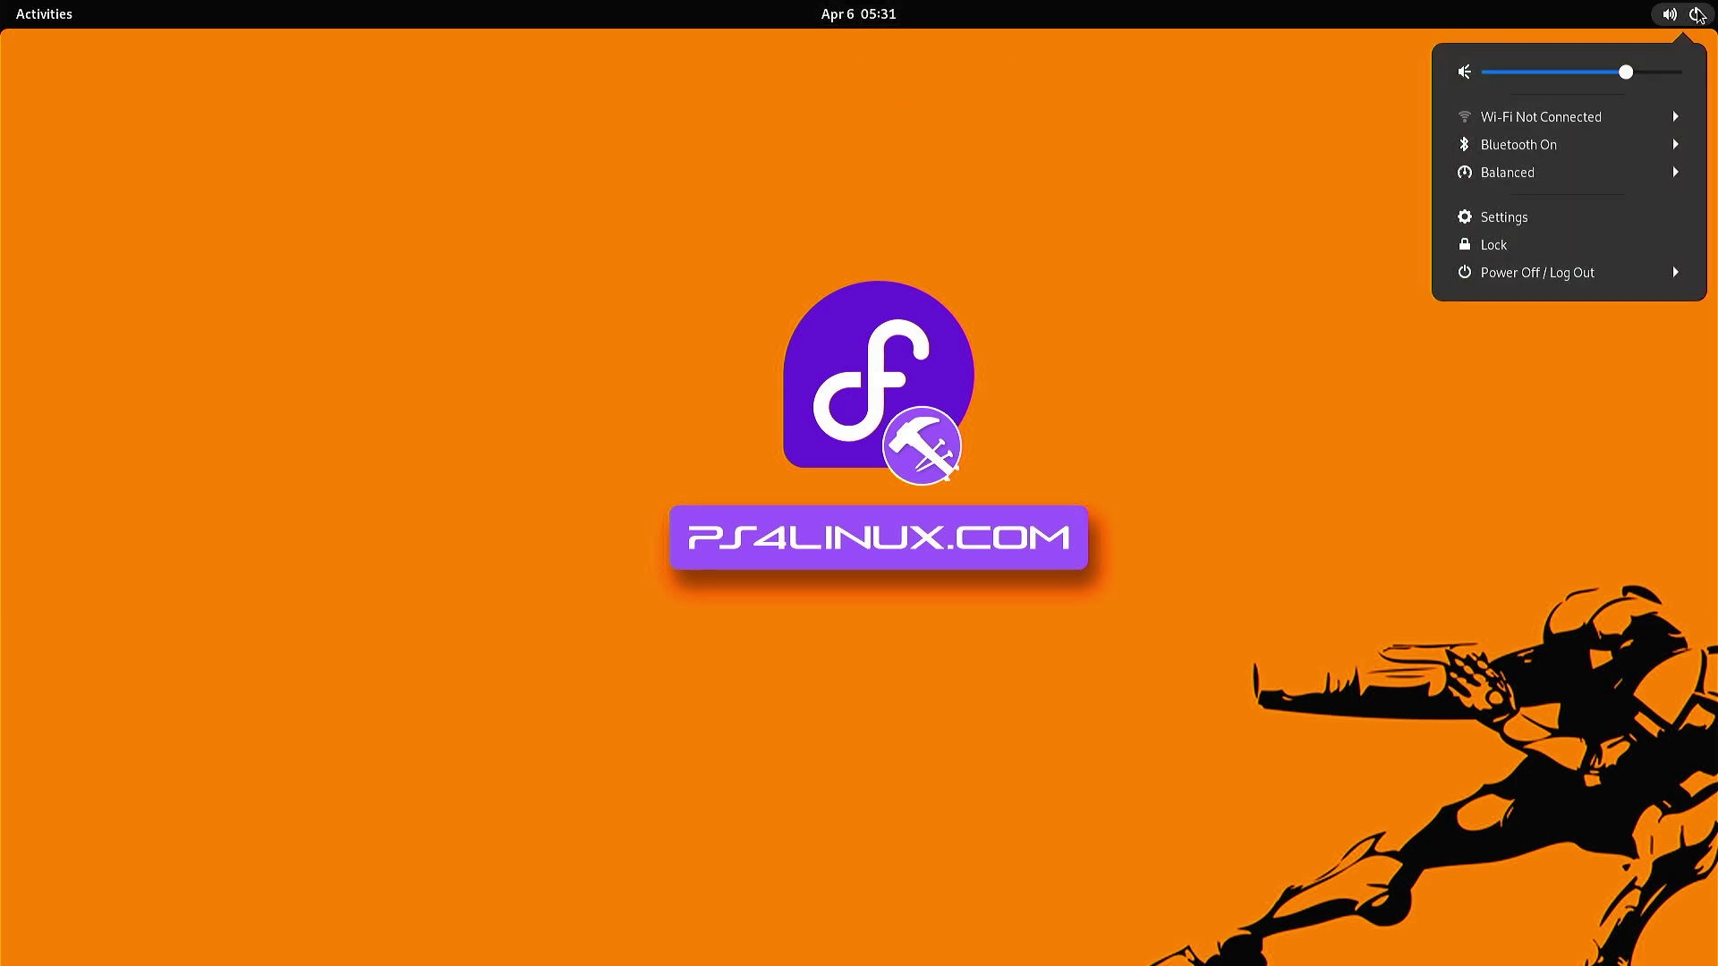
left_click(1561, 118)
left_click(1557, 144)
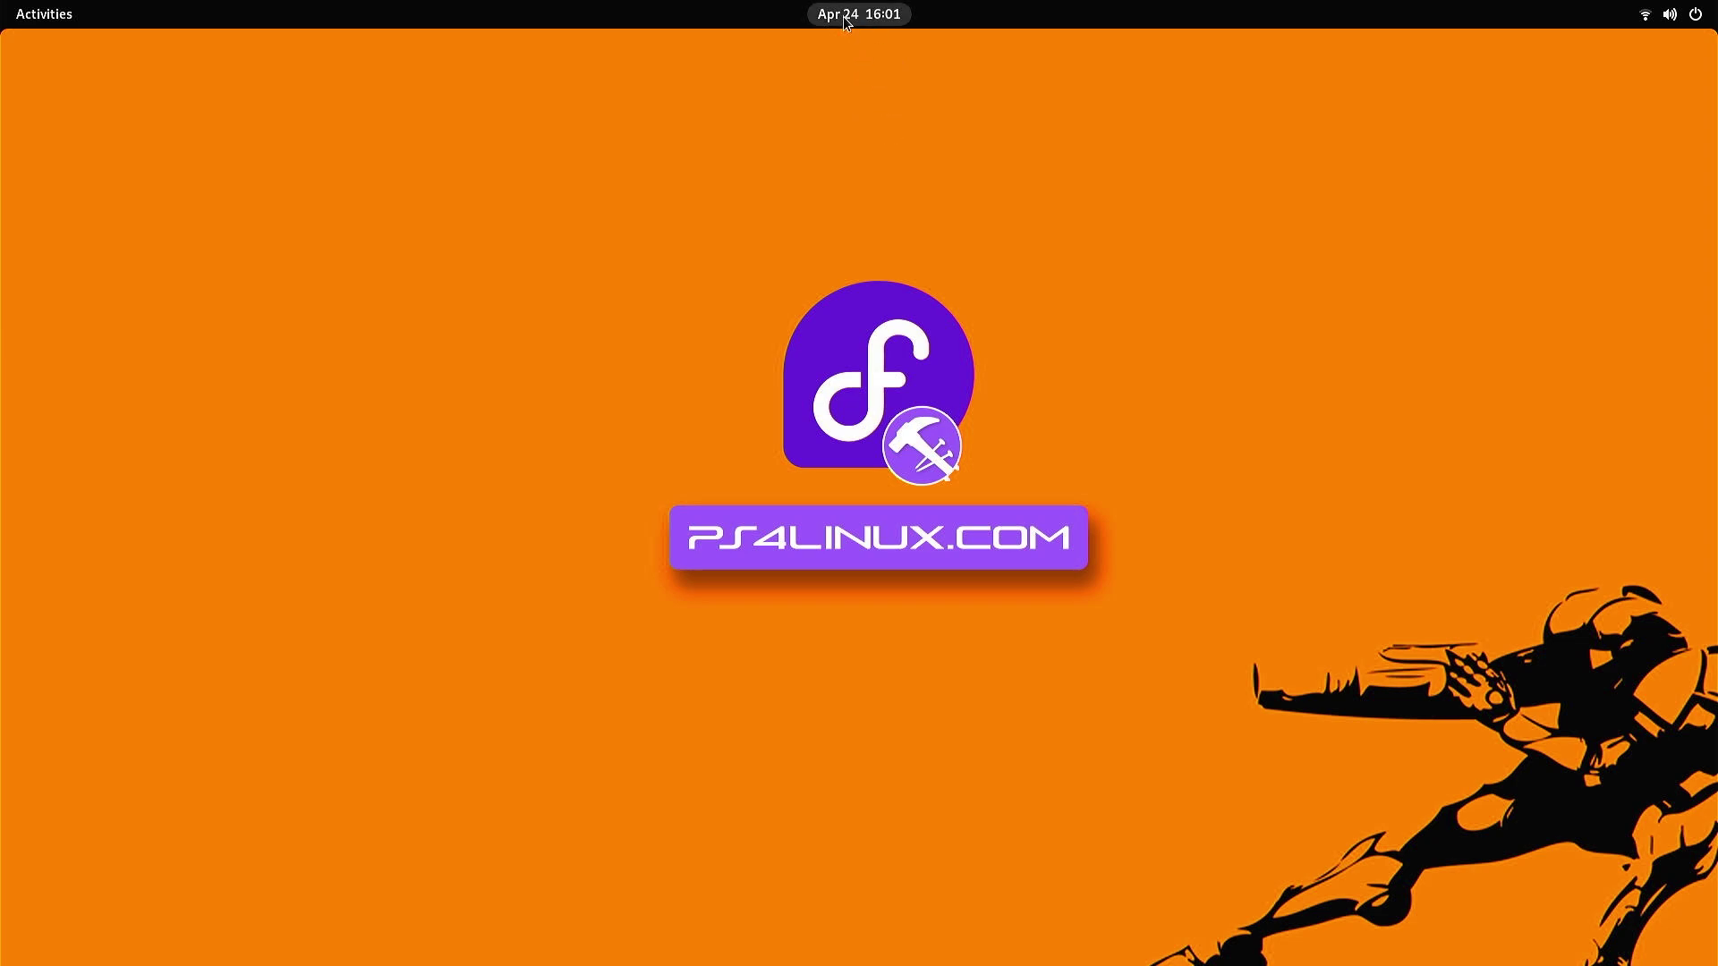
- Check in Files that the computer has 1.2 GB of 14.9 GB free, then close Files and launch Terminal
left_click(15, 7)
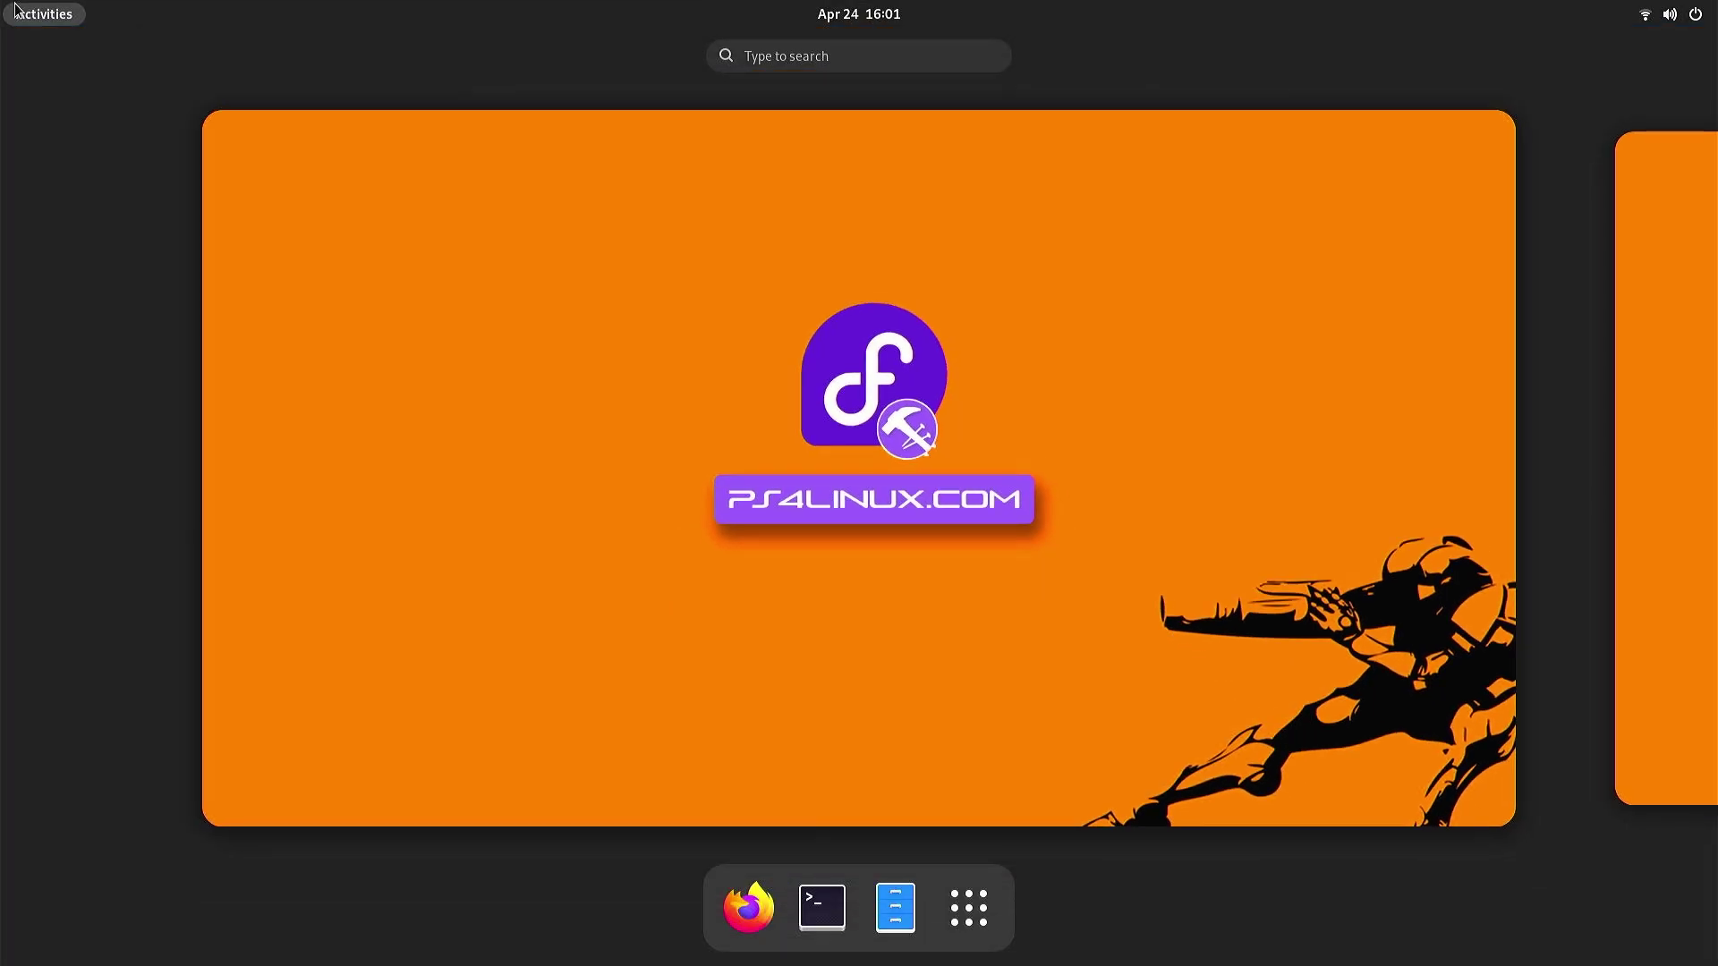
left_click(878, 934)
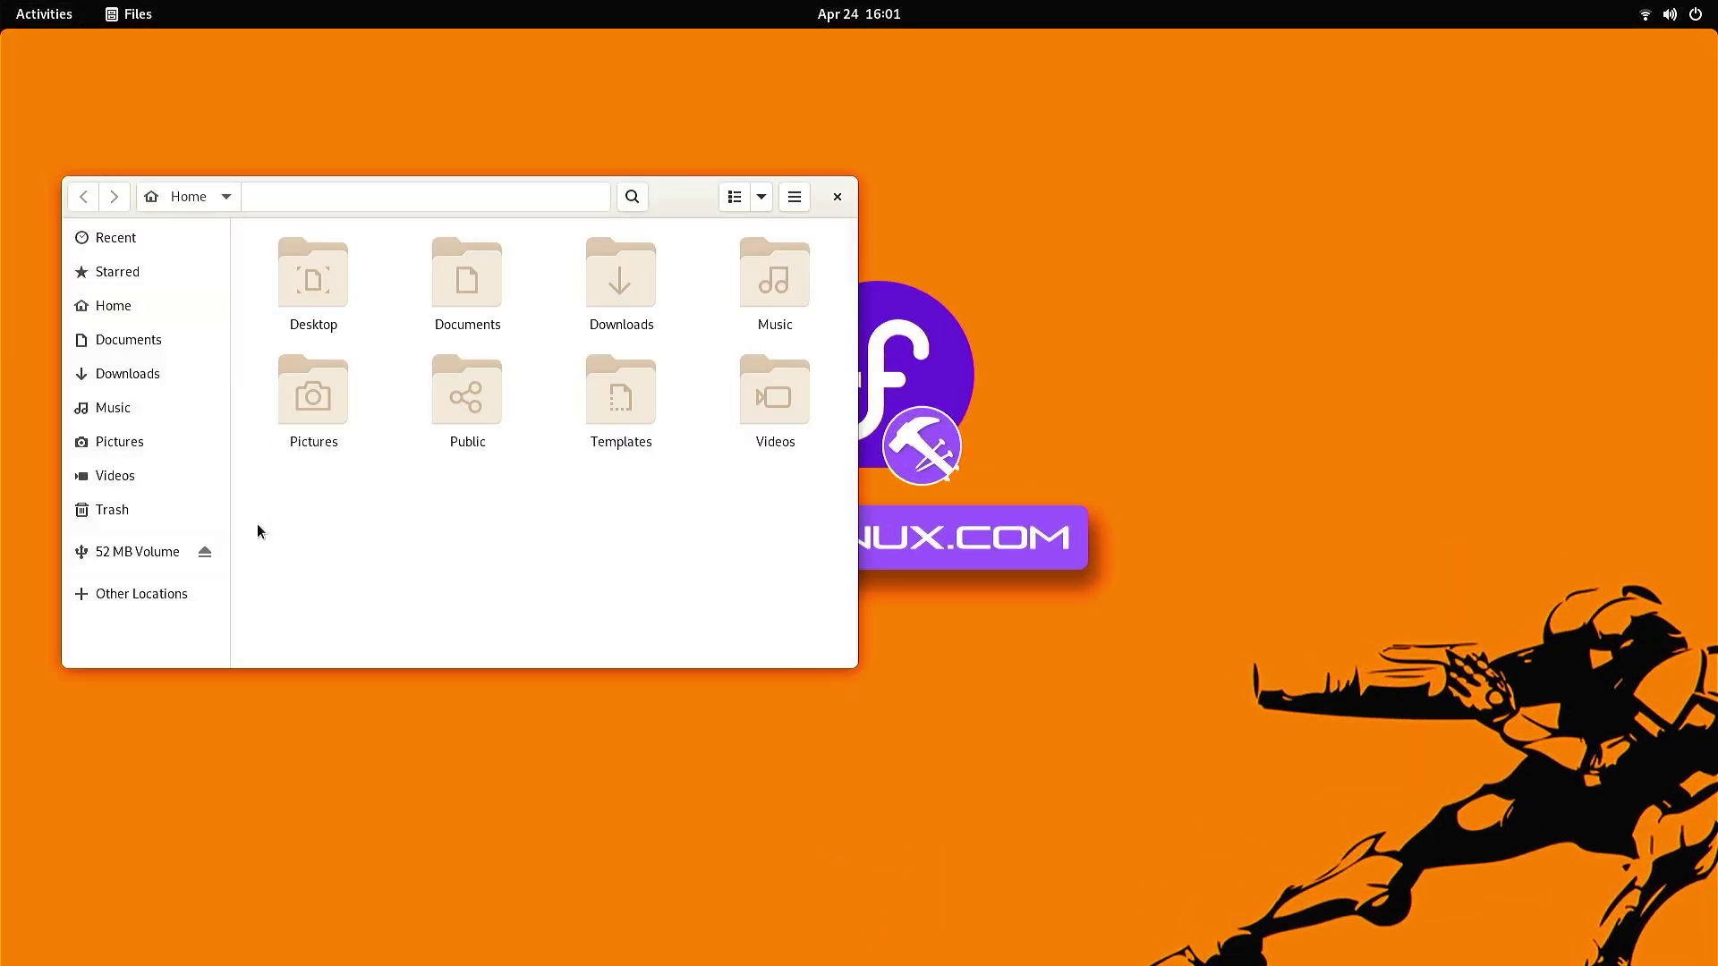
left_click(165, 599)
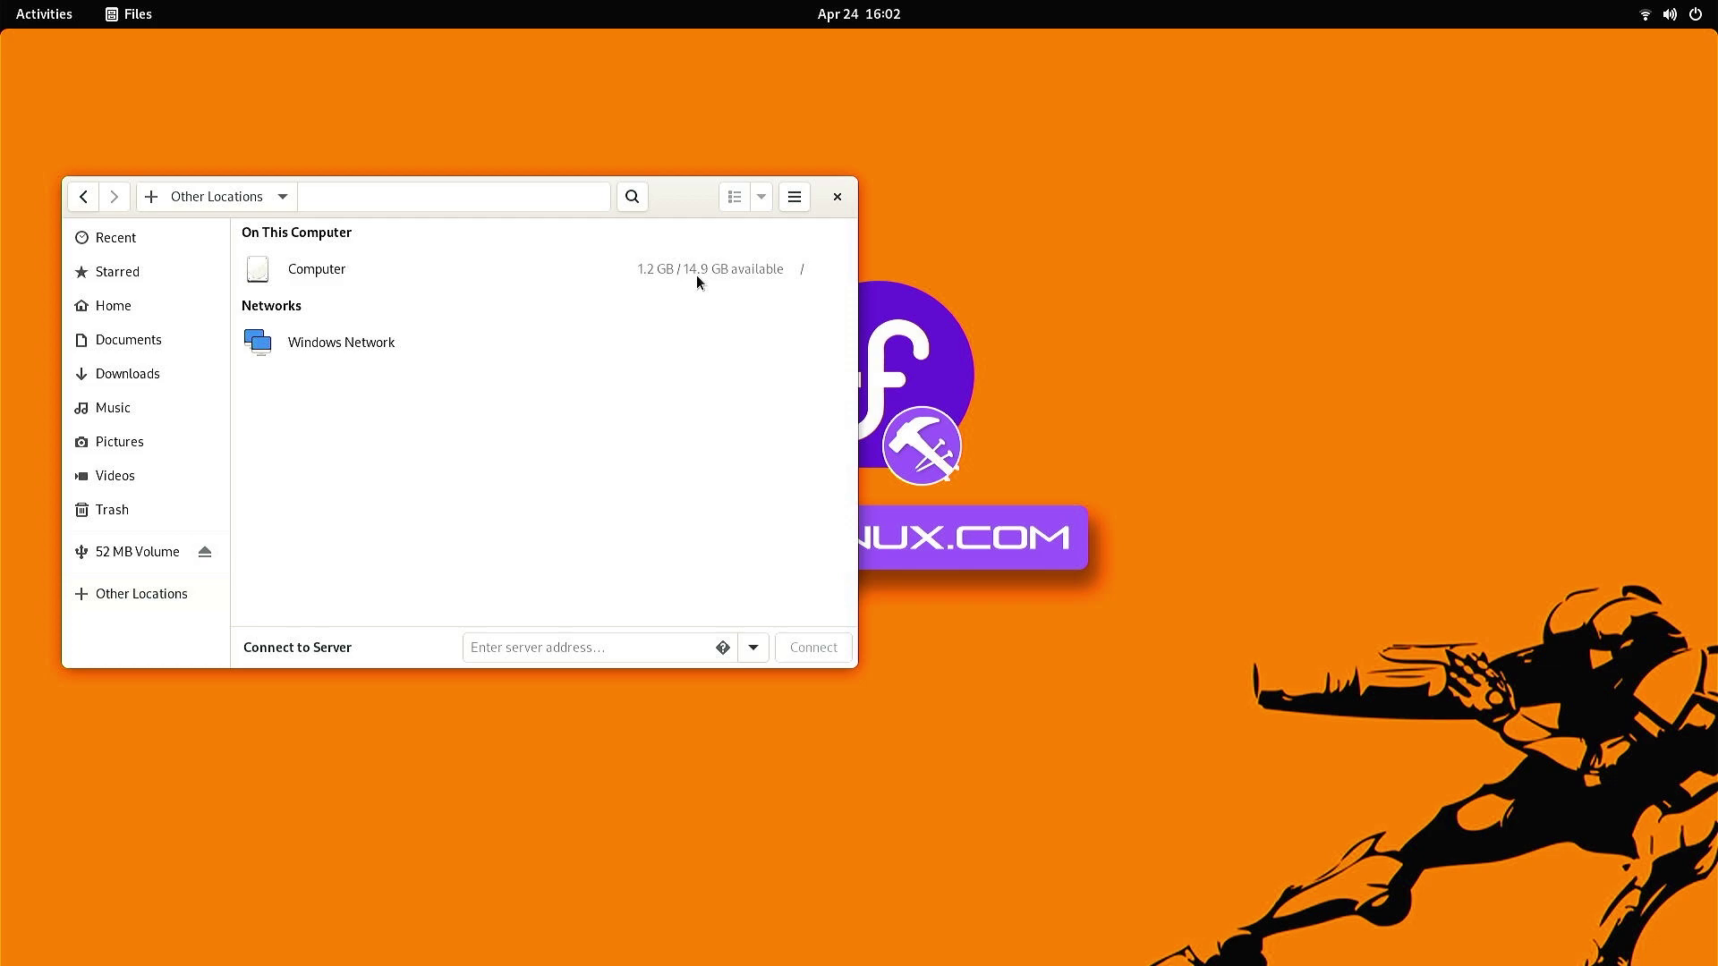
left_click(839, 196)
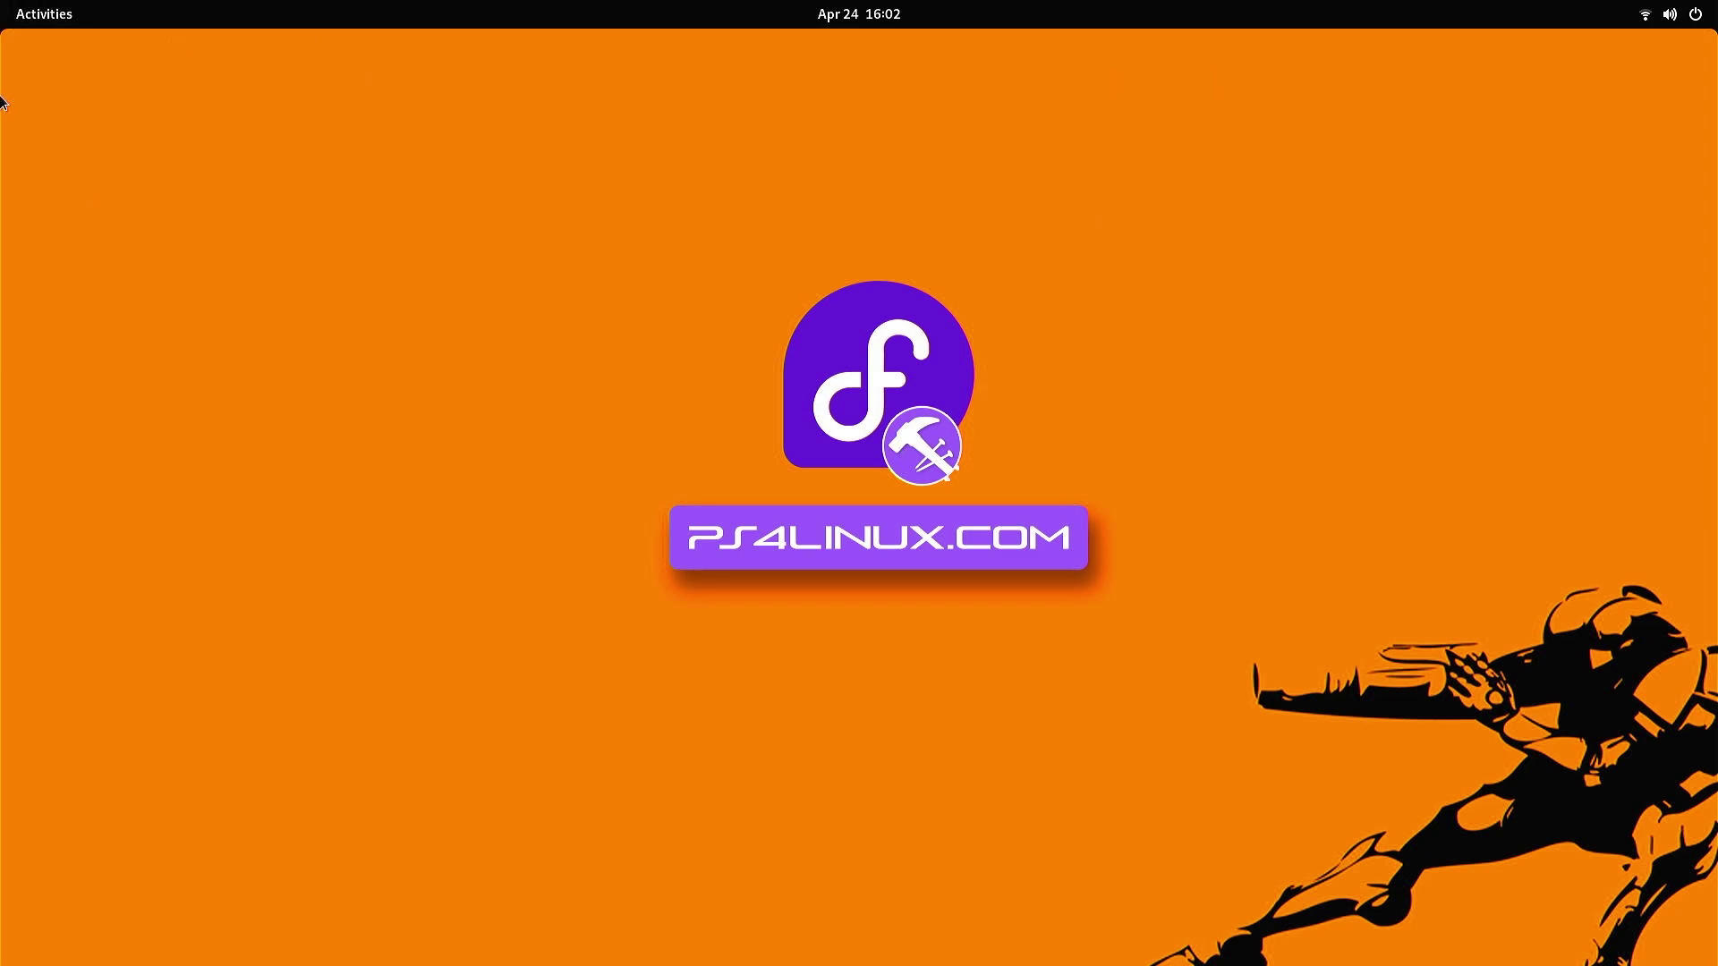
left_click(36, 13)
left_click(824, 899)
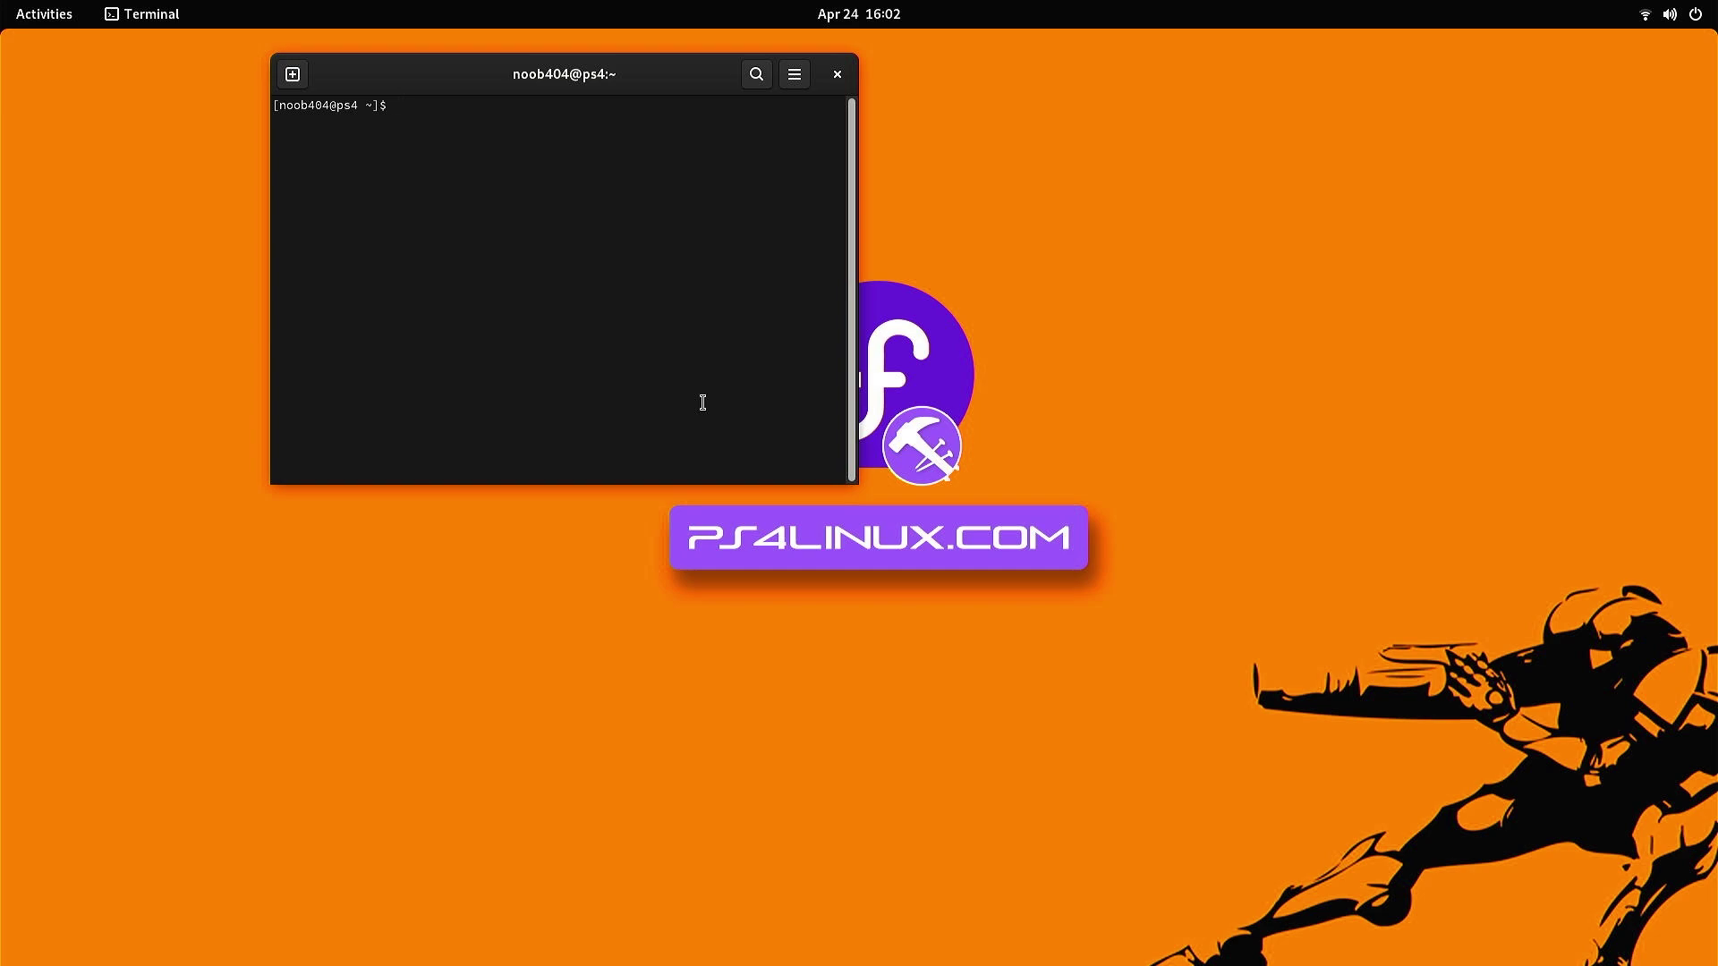
- Move the terminal left and enter the command 'sudo dnf install gparted'
left_click_drag(538, 77, 403, 86)
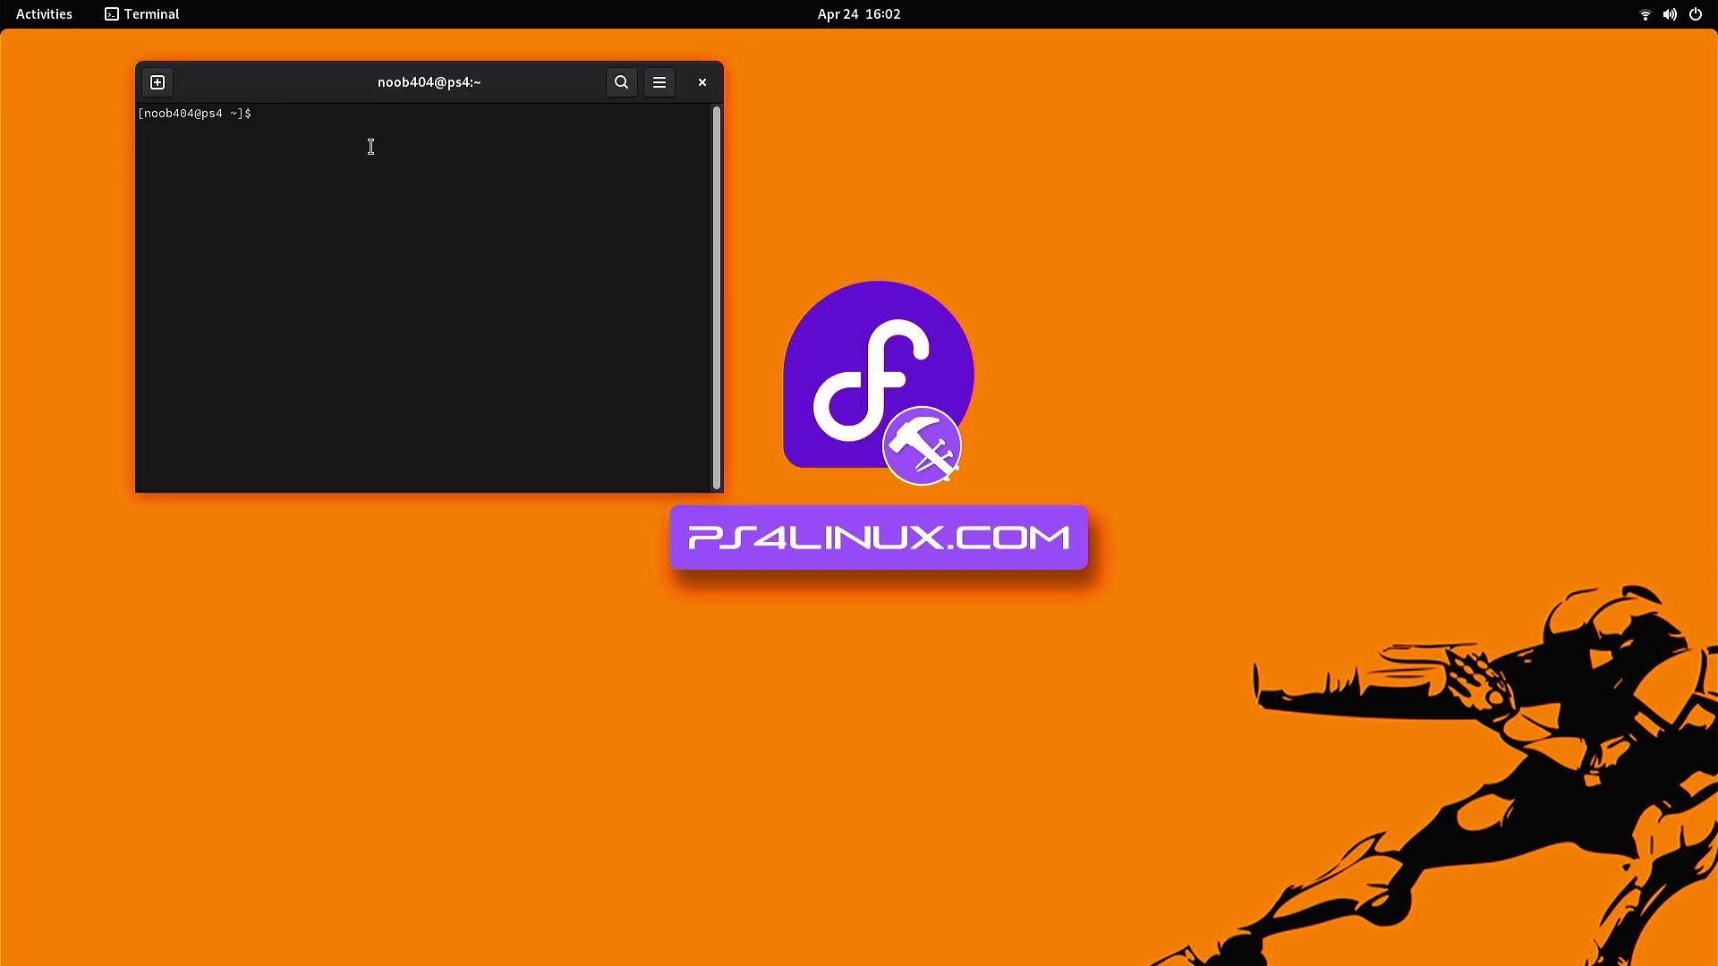
type("sudo")
type("f install gparted")
key("ctrl+Left")
key("ctrl+Left")
key("ctrl+Left")
key("Right")
key("Right")
key("Right")
key("BackSpace")
key("BackSpace")
key("BackSpace")
type("apt")
key("BackSpace")
key("BackSpace")
key("BackSpace")
type("dnf")
key("End")
- Run the install, giving the administrator password and answering y to confirm
key("Return")
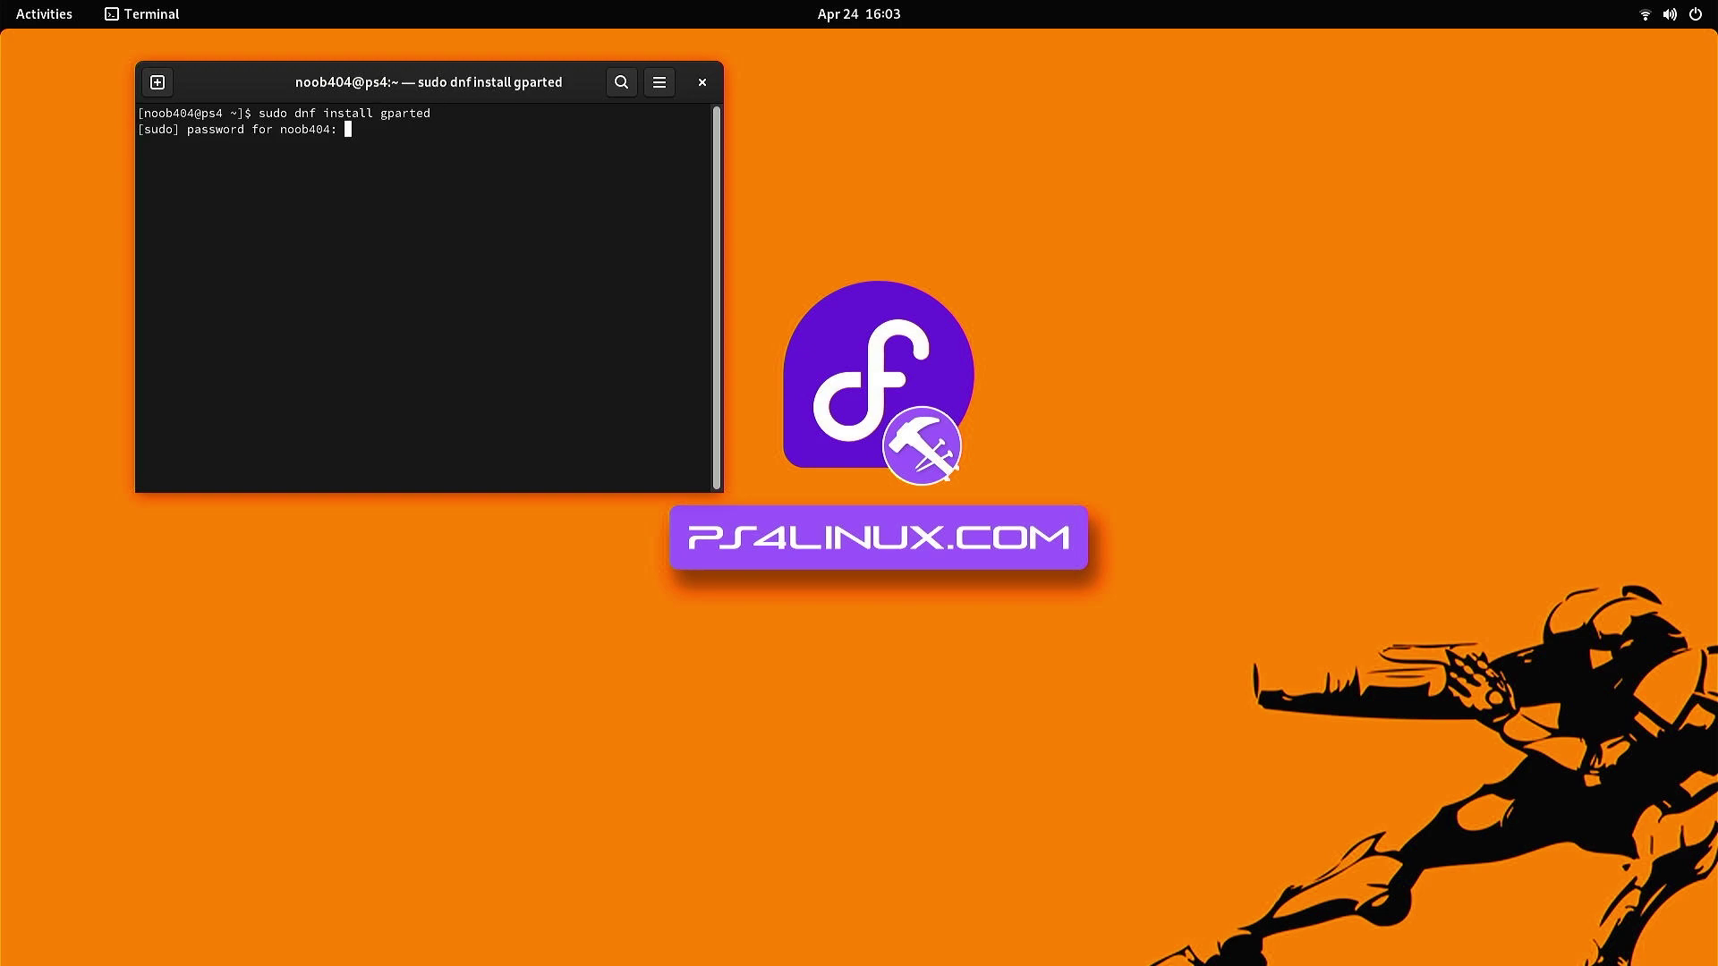
key("Return")
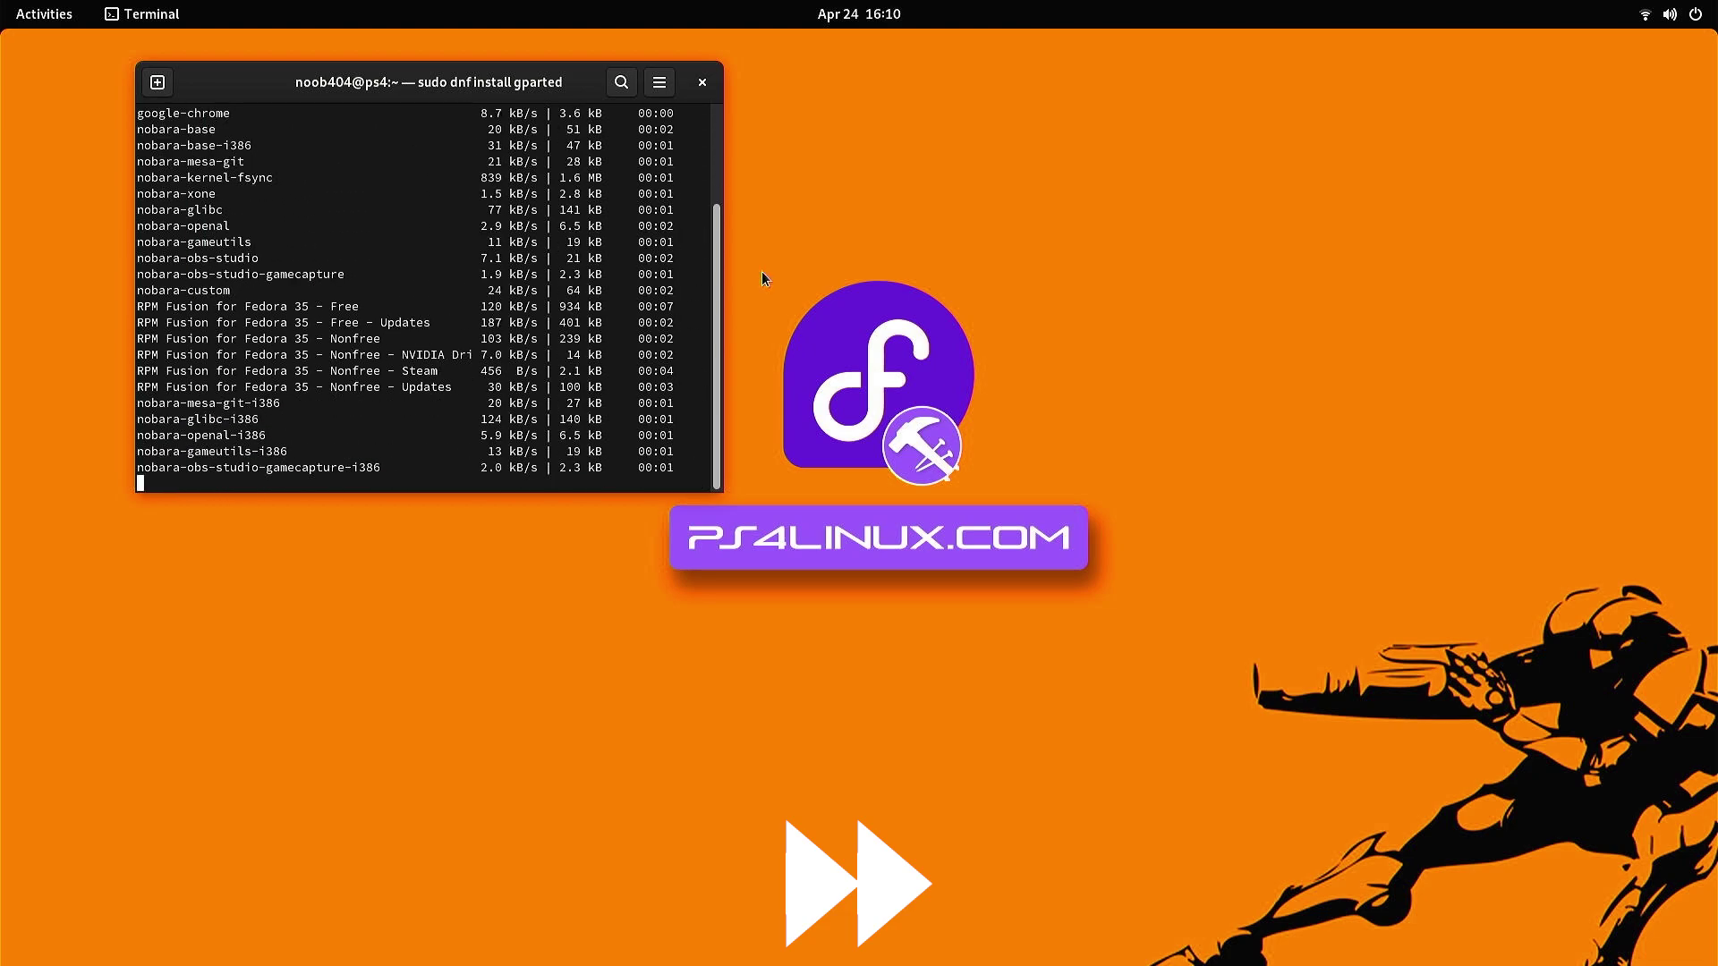
type("y")
key("Return")
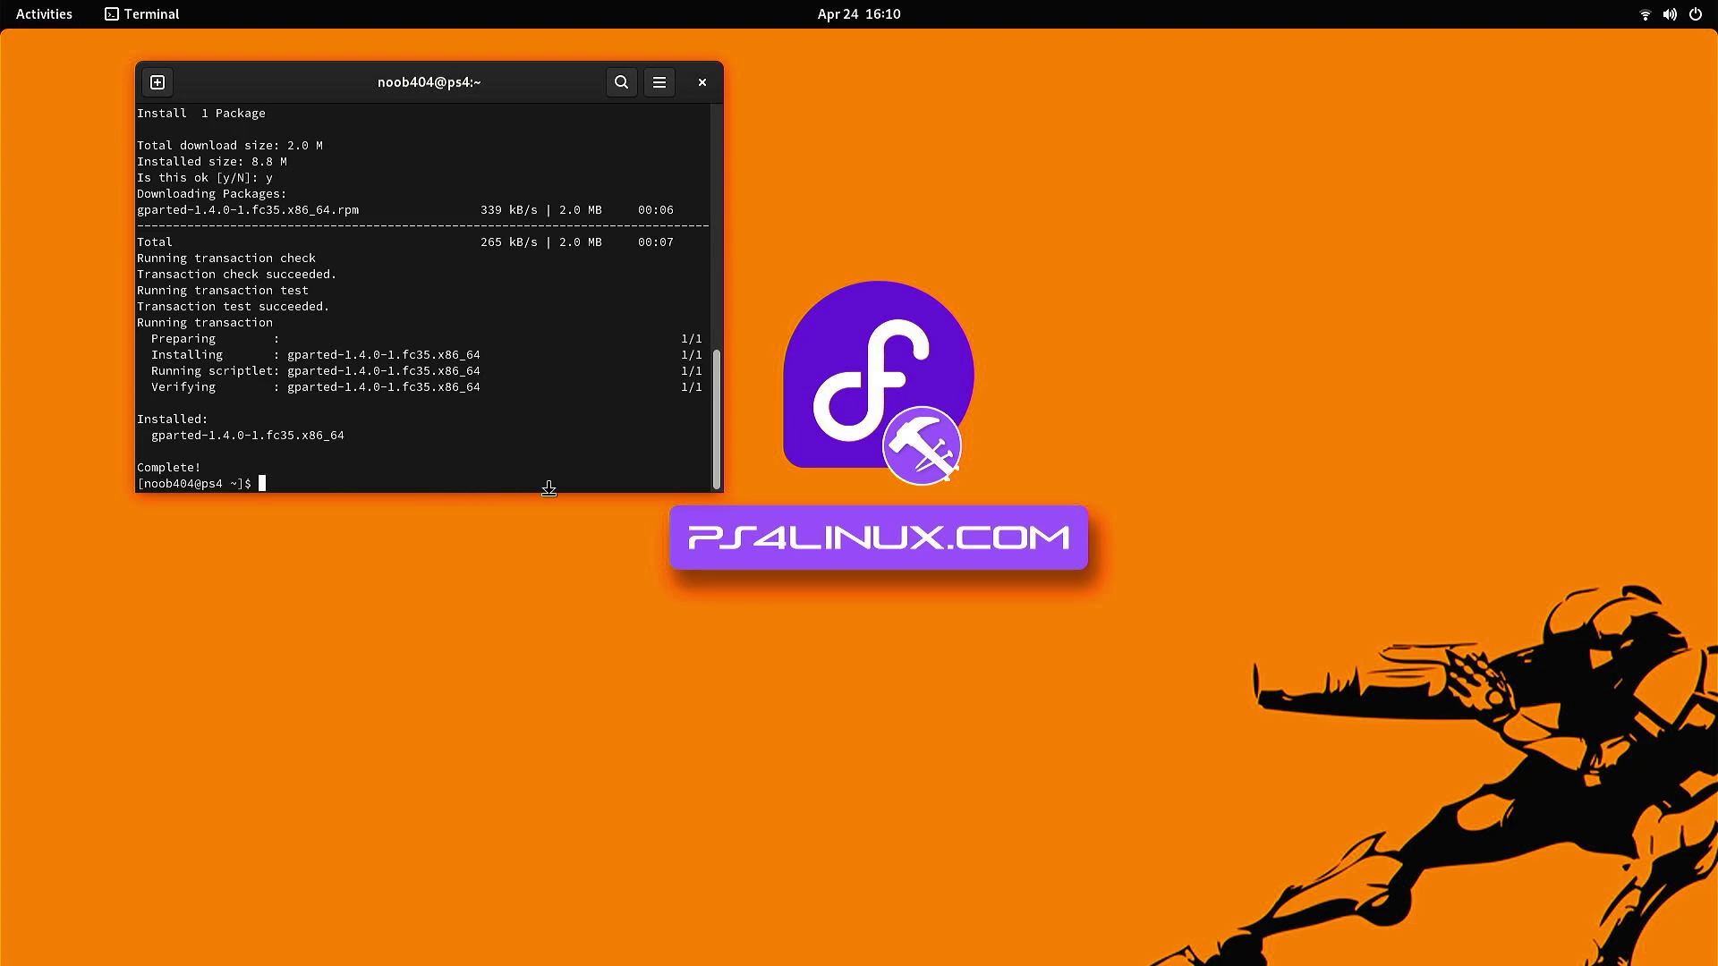
- Launch GParted with 'sudo gparted', entering the administrator password
type("sudo gparted")
key("Return")
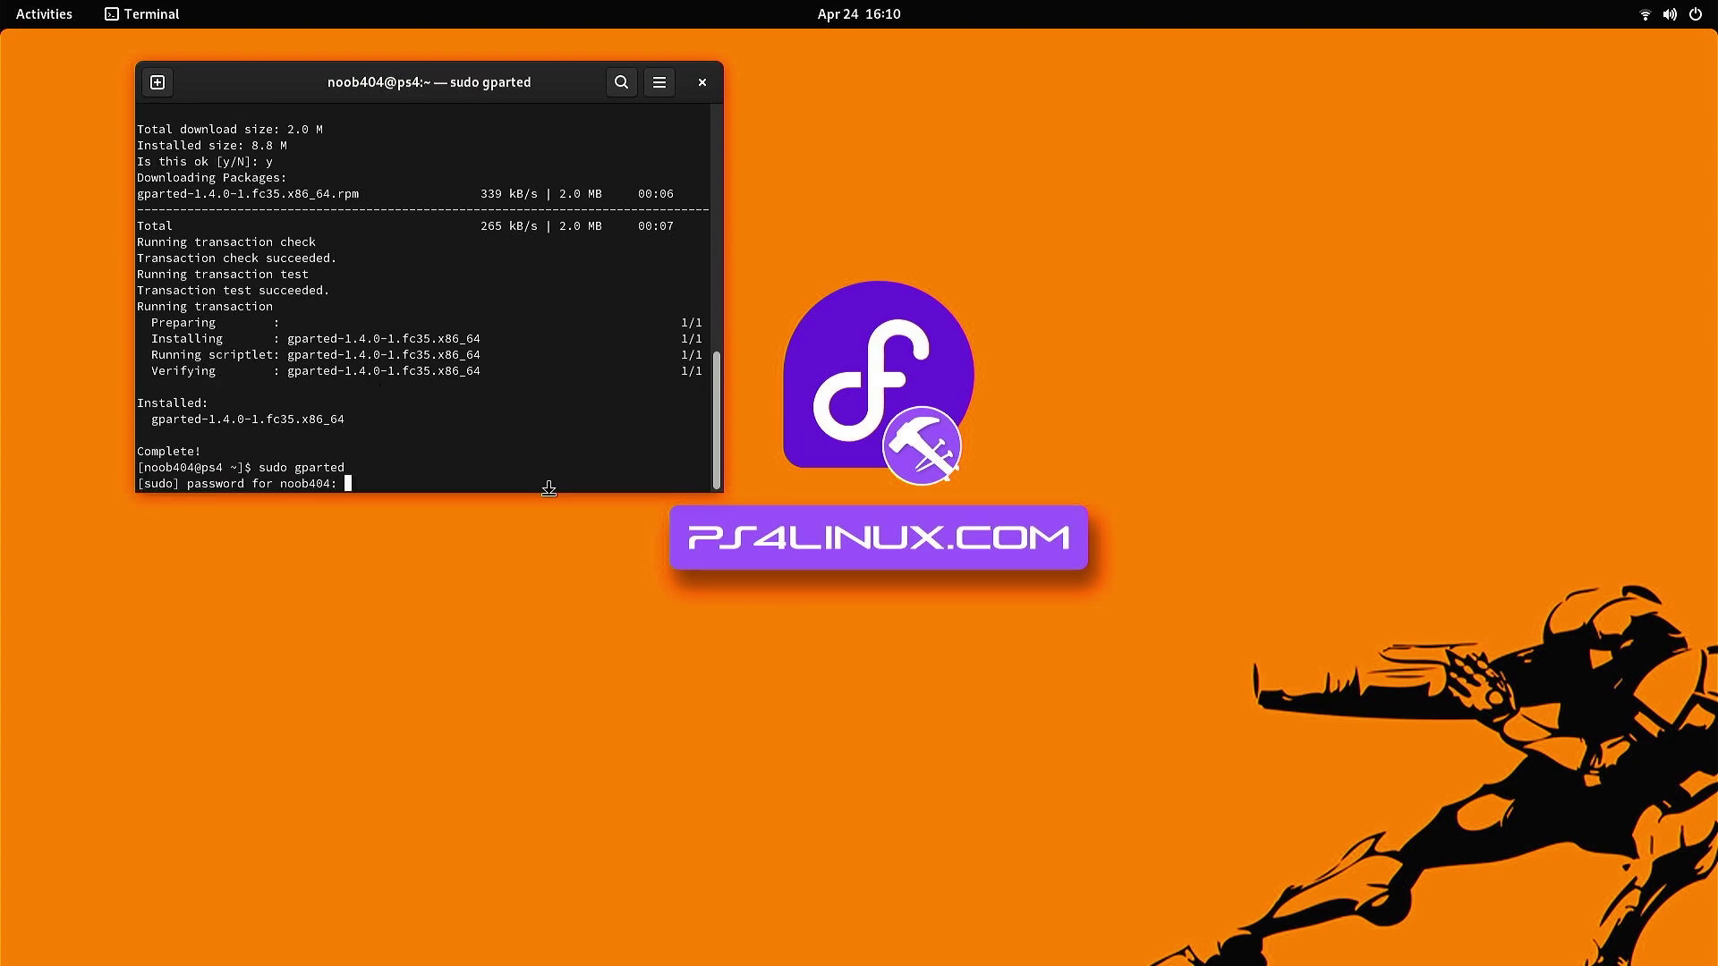
key("Return")
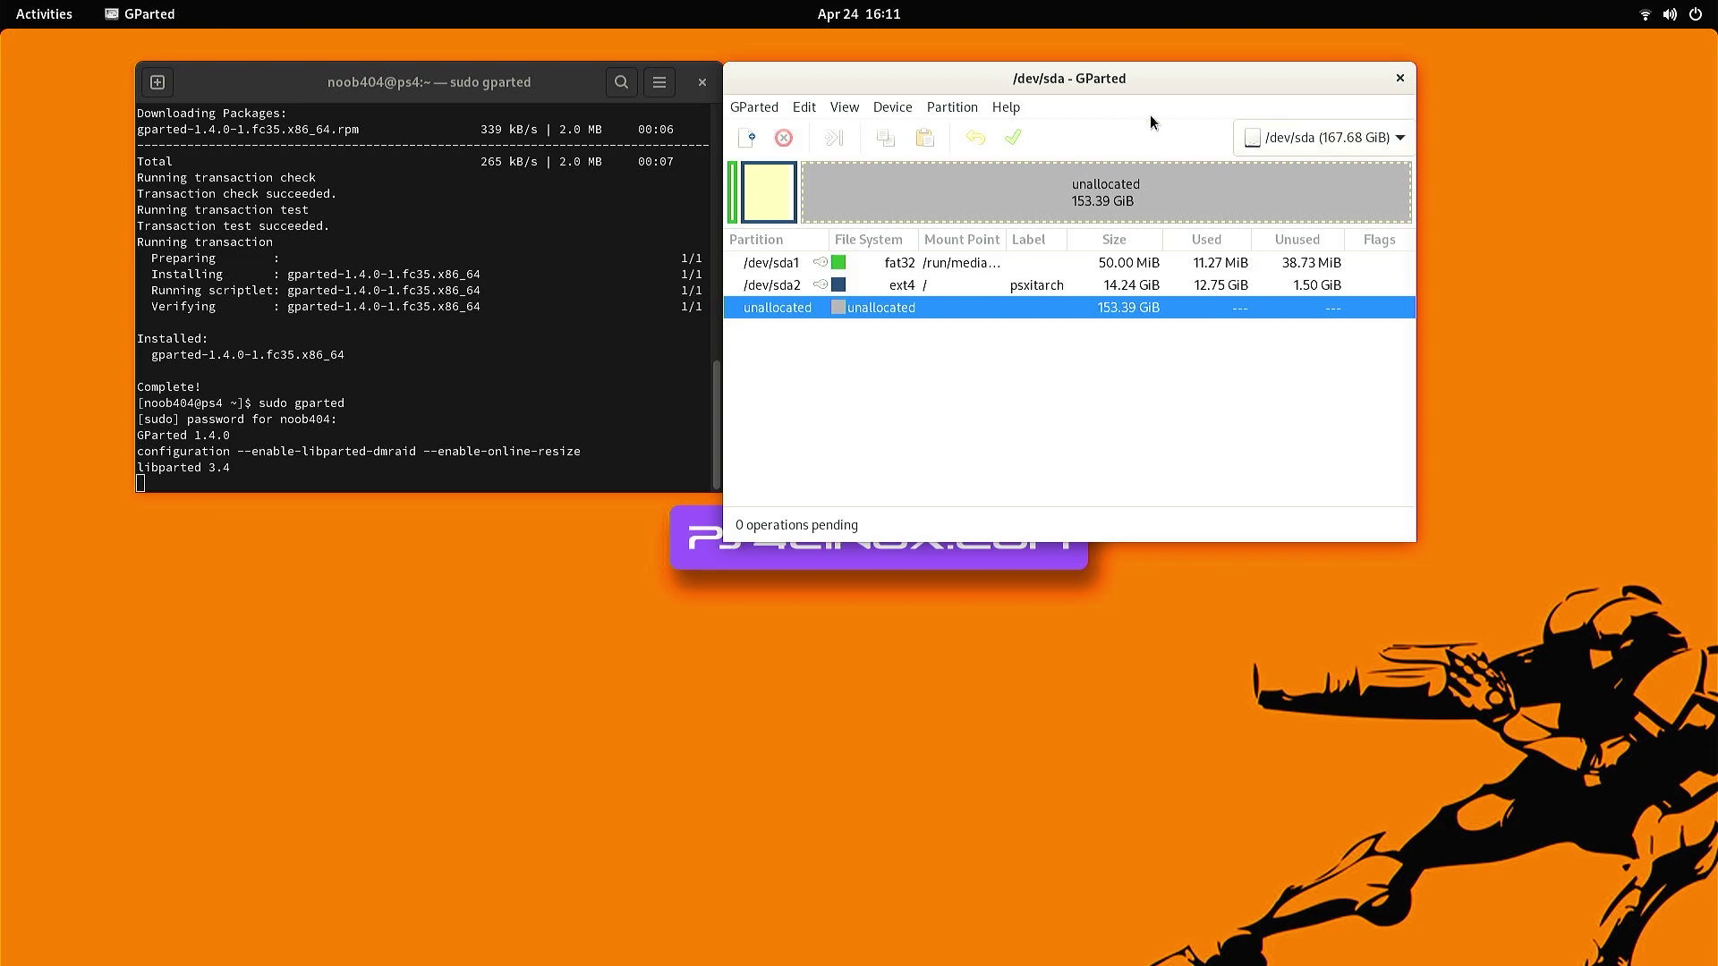
- Choose /dev/sda (167.68 GiB) from the device list to show its partitions
left_click(1374, 148)
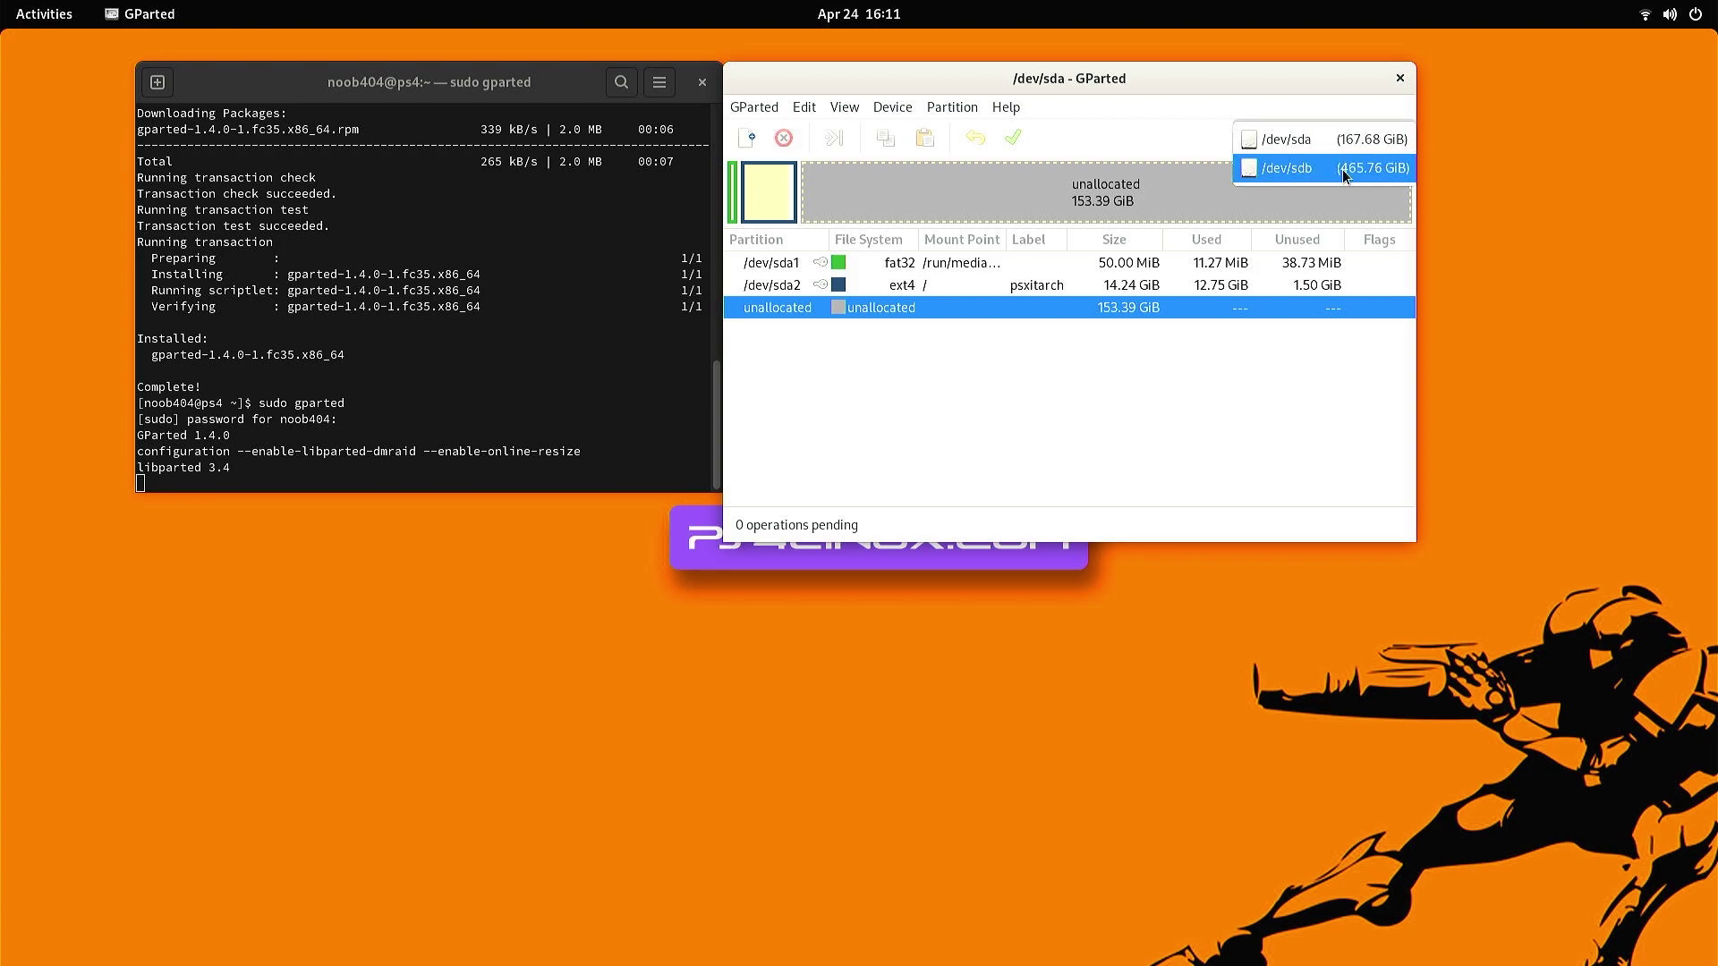
left_click(1345, 146)
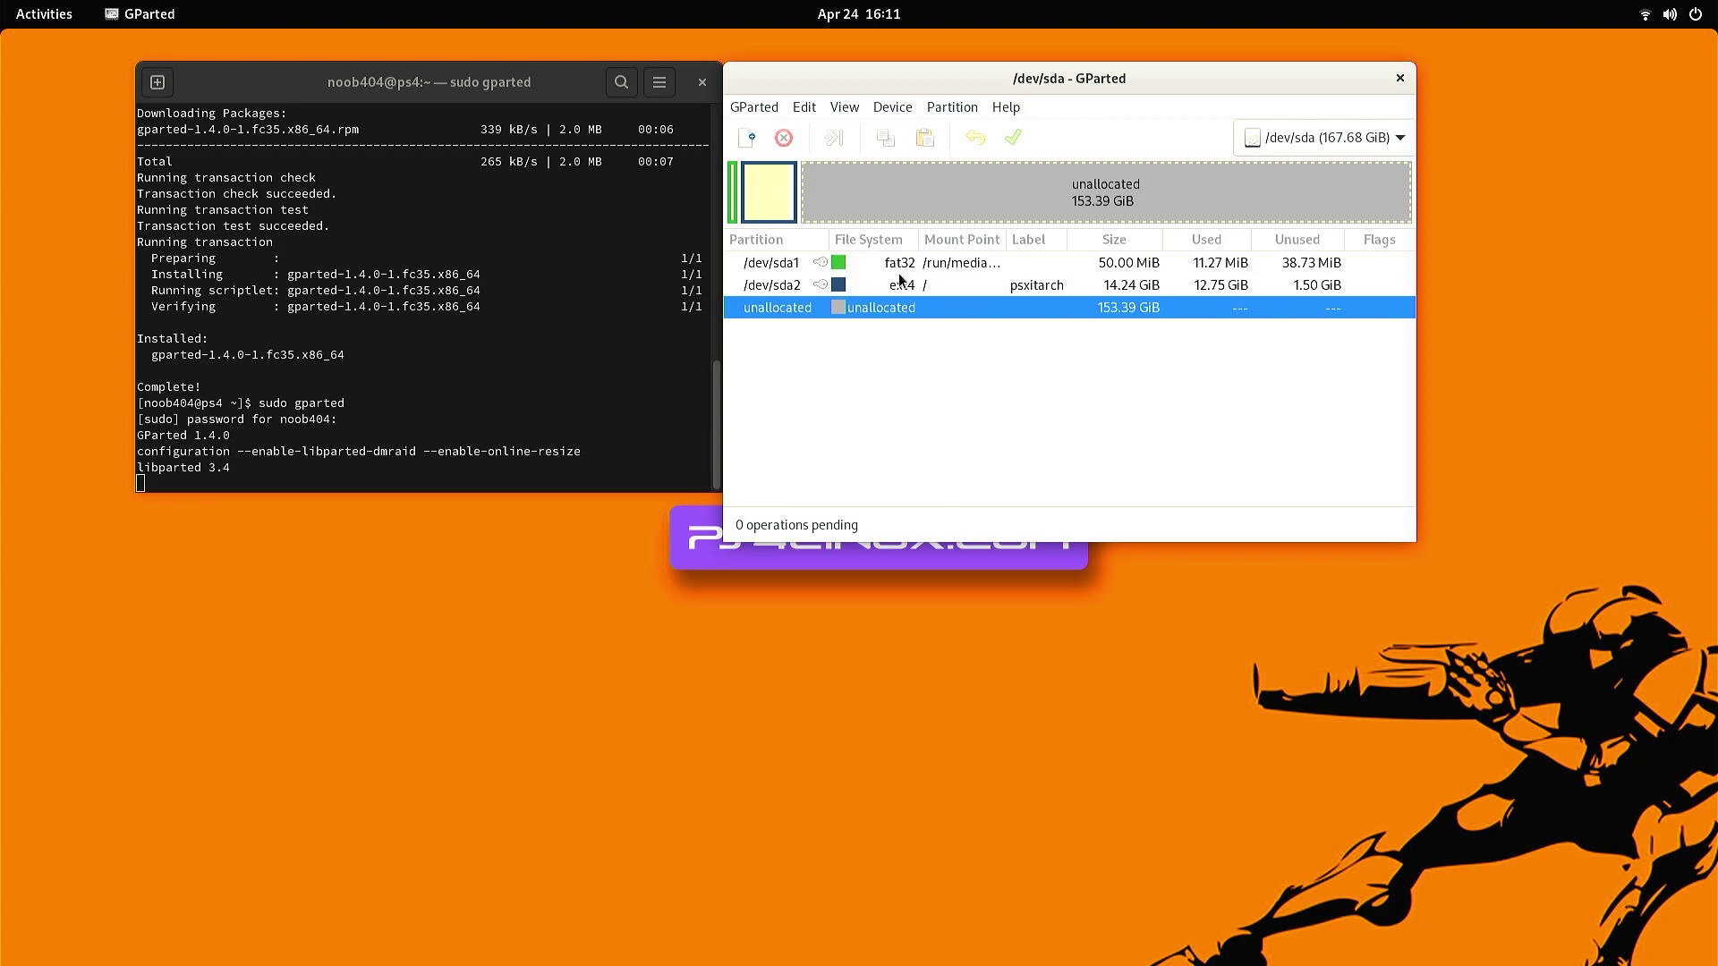
- Queue a resize of /dev/sda2 to its maximum size of 167.63 GiB
left_click(930, 285)
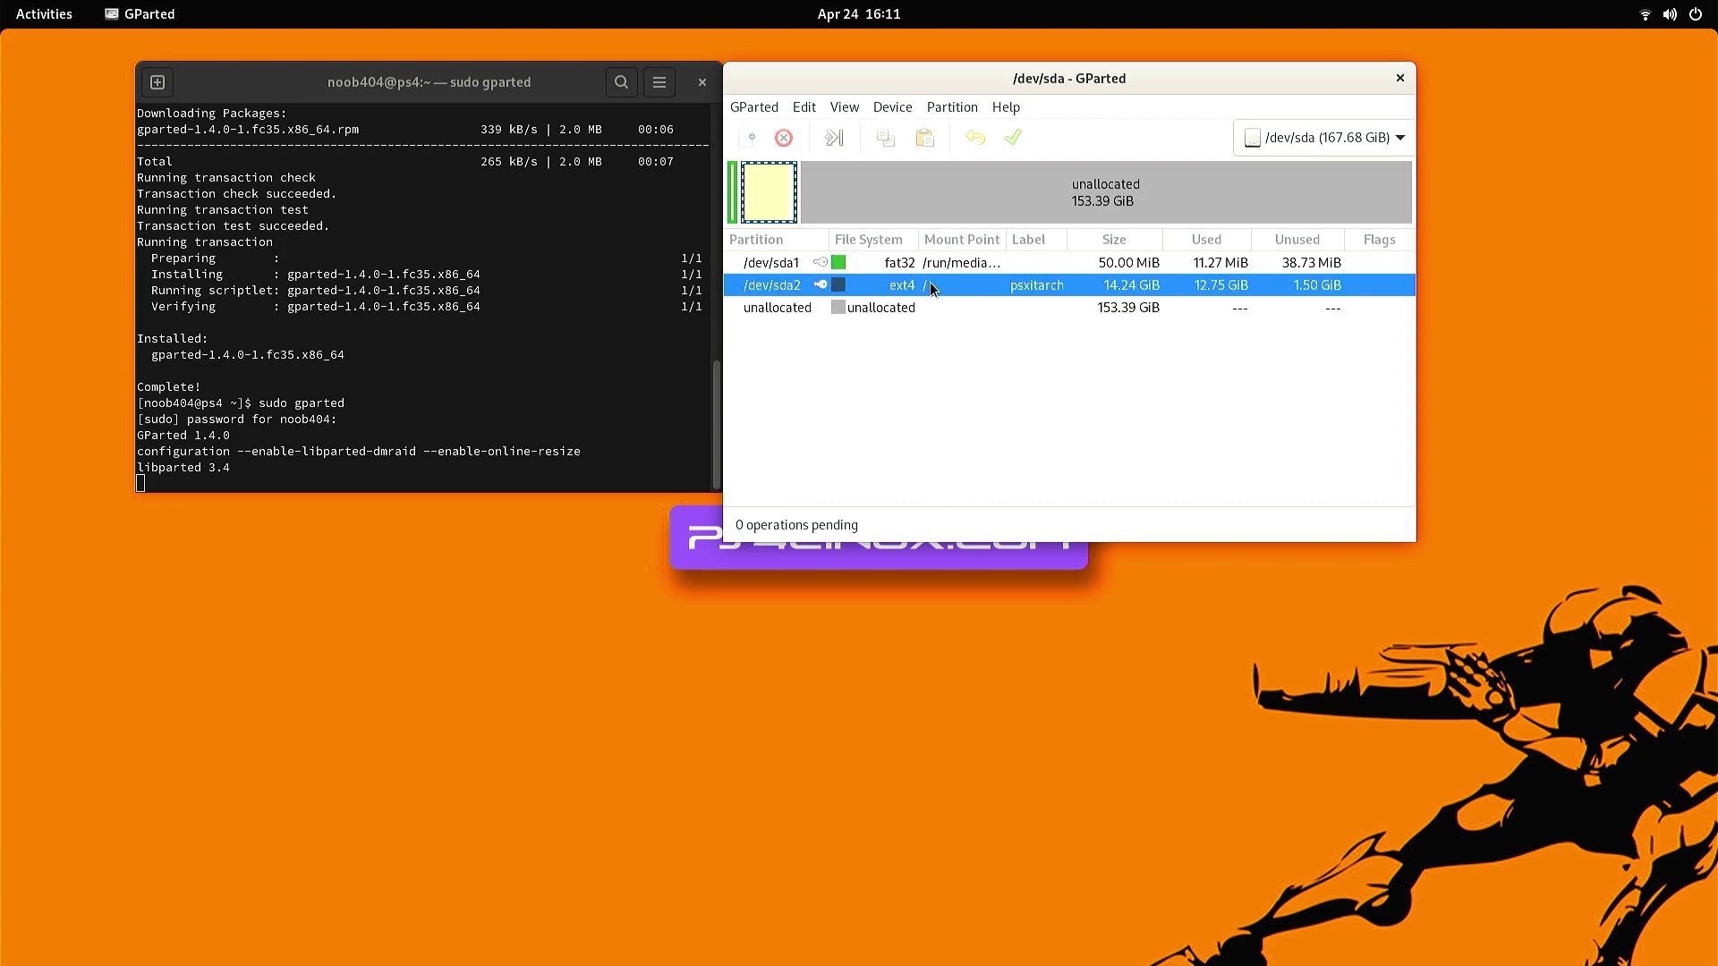
right_click(1038, 283)
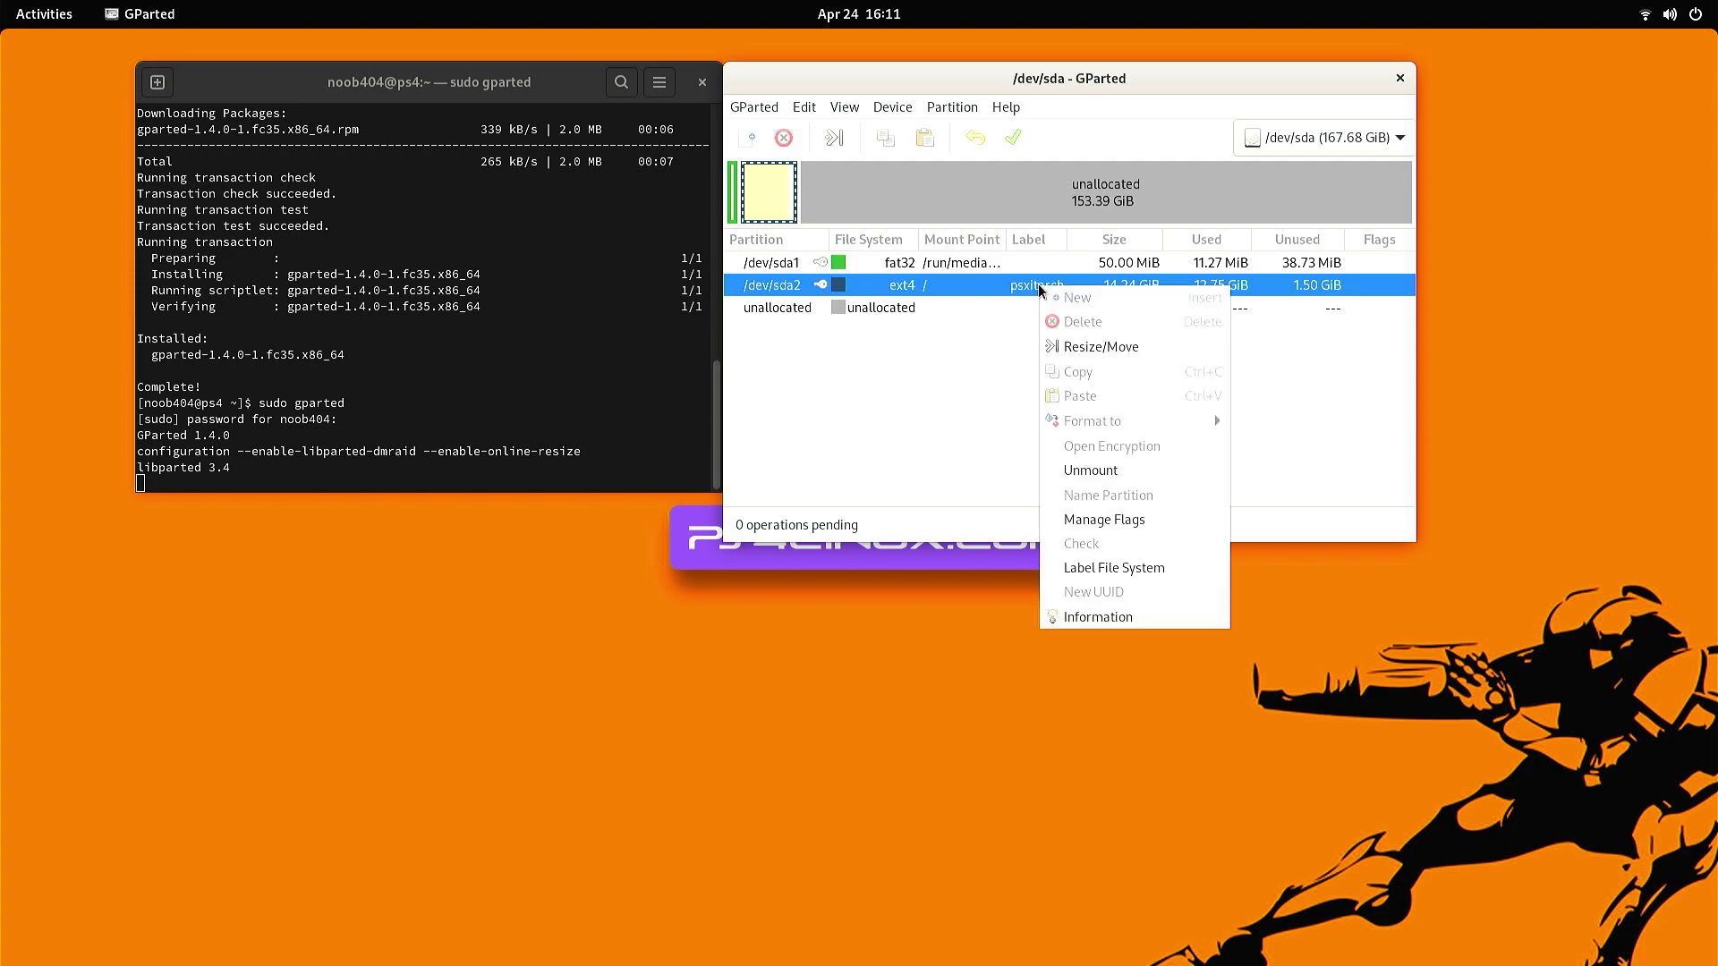
left_click(1081, 351)
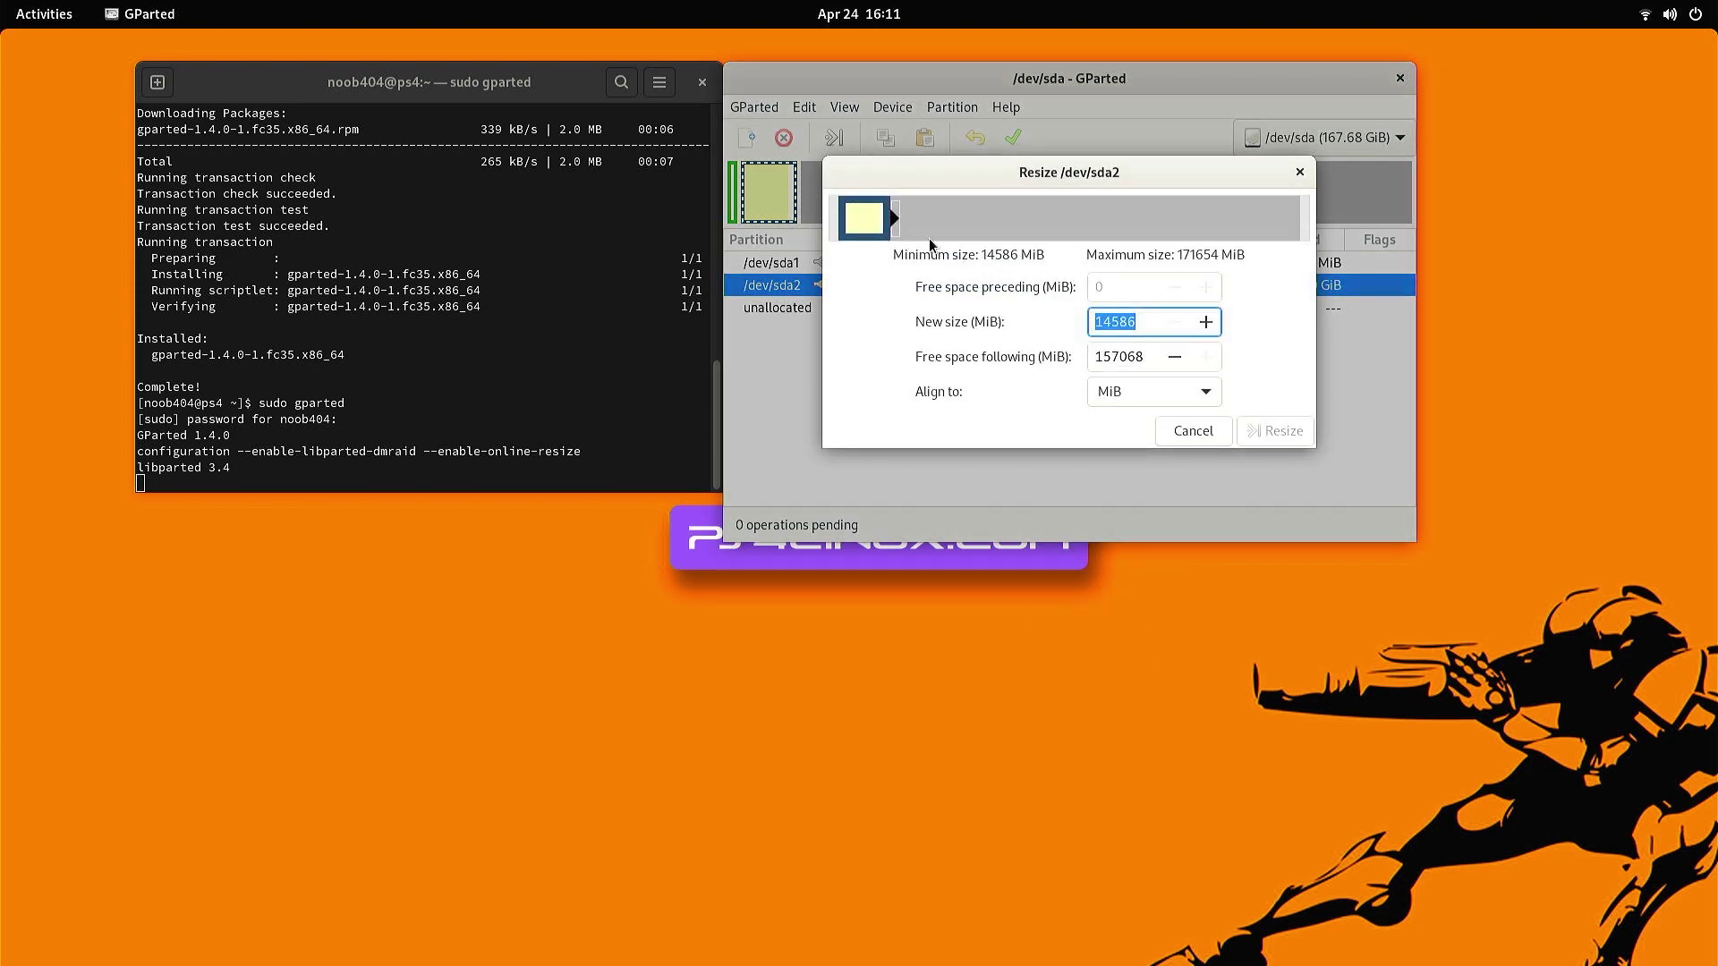
left_click_drag(902, 230, 1359, 189)
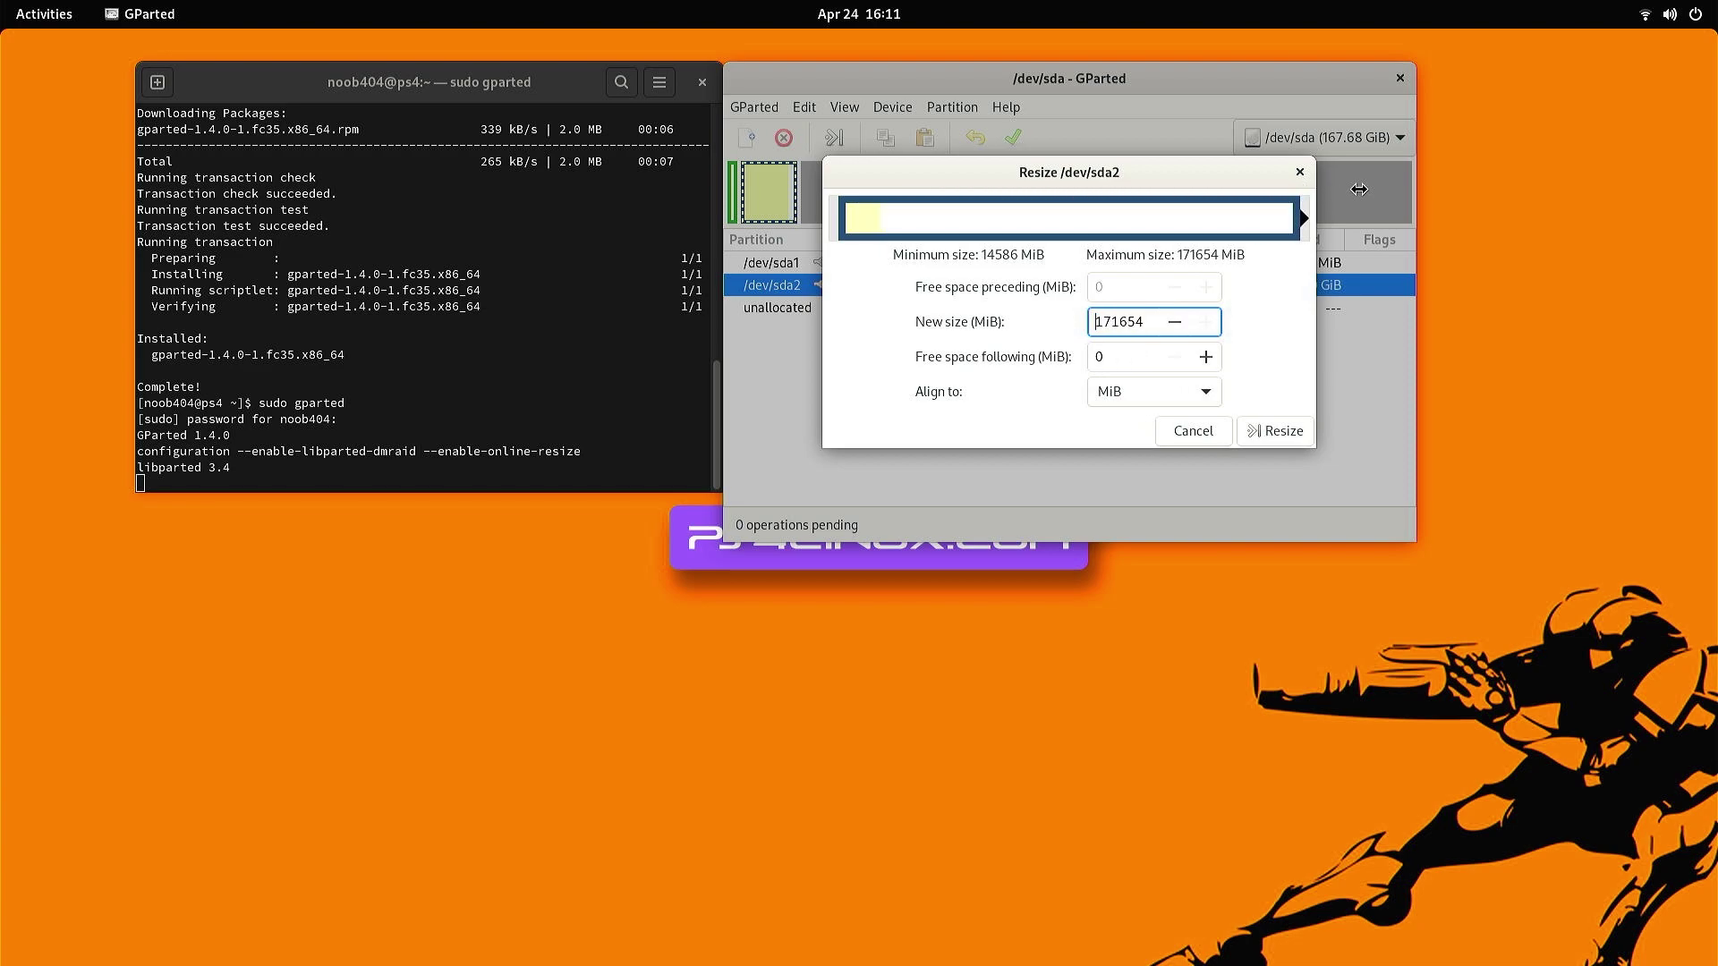
left_click(1272, 431)
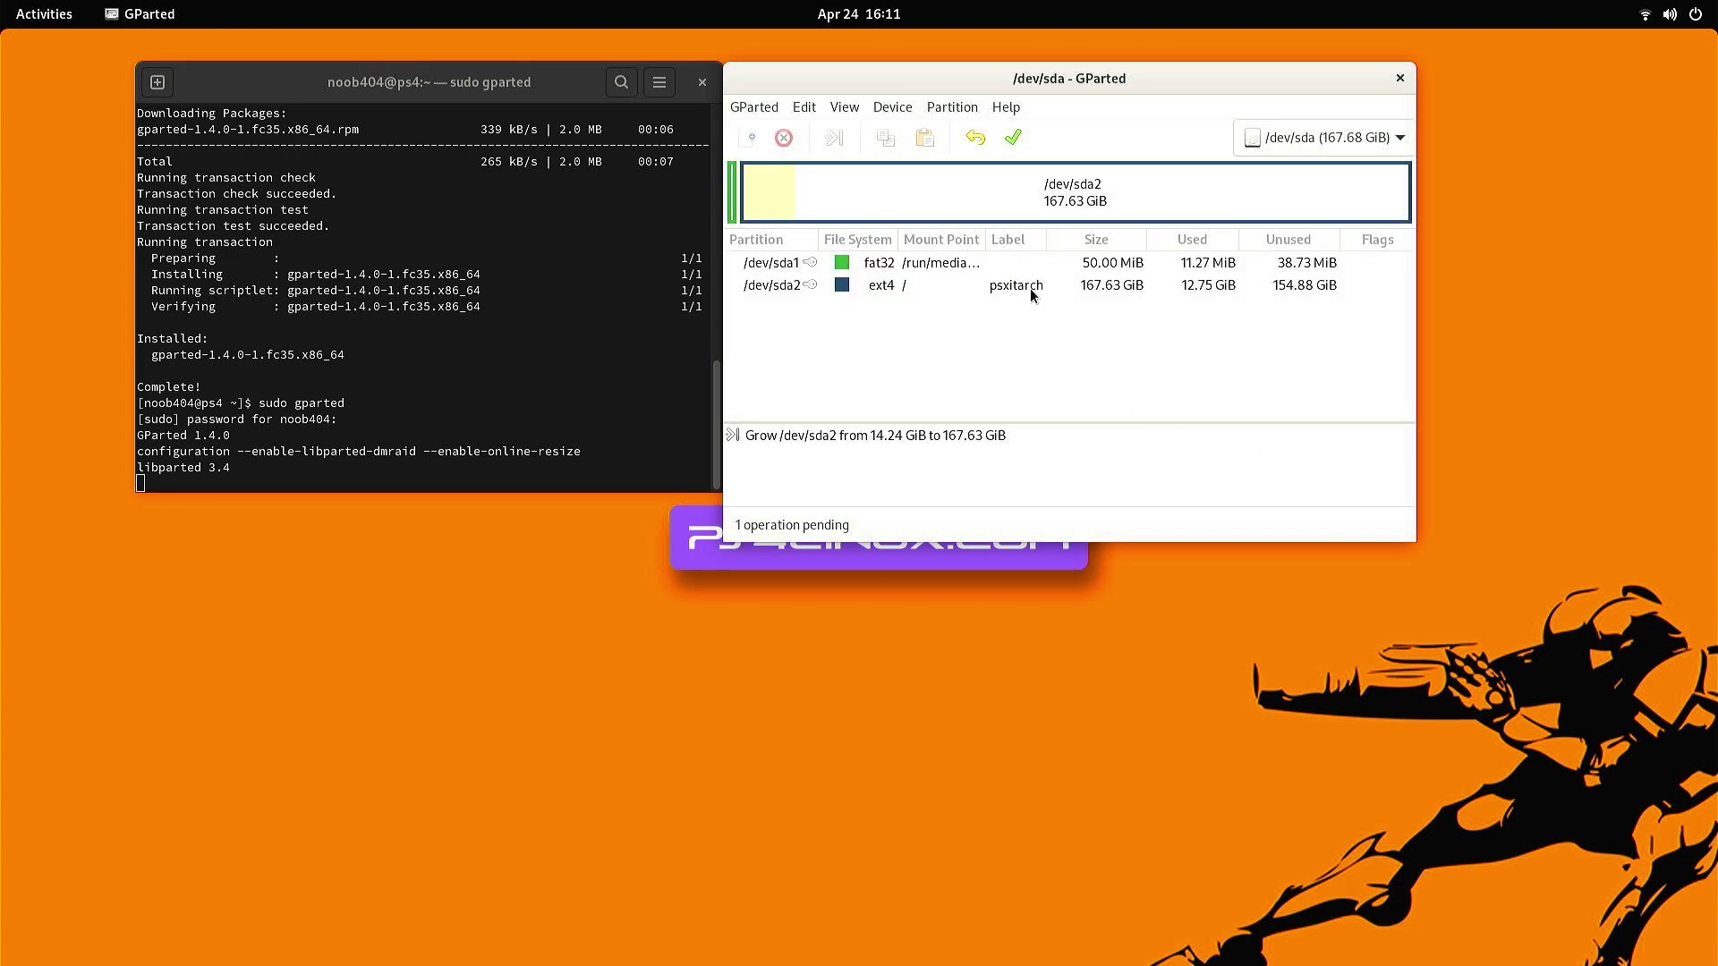
- Apply the pending grow operation, confirm the warning, and dismiss the completion report
left_click(1017, 138)
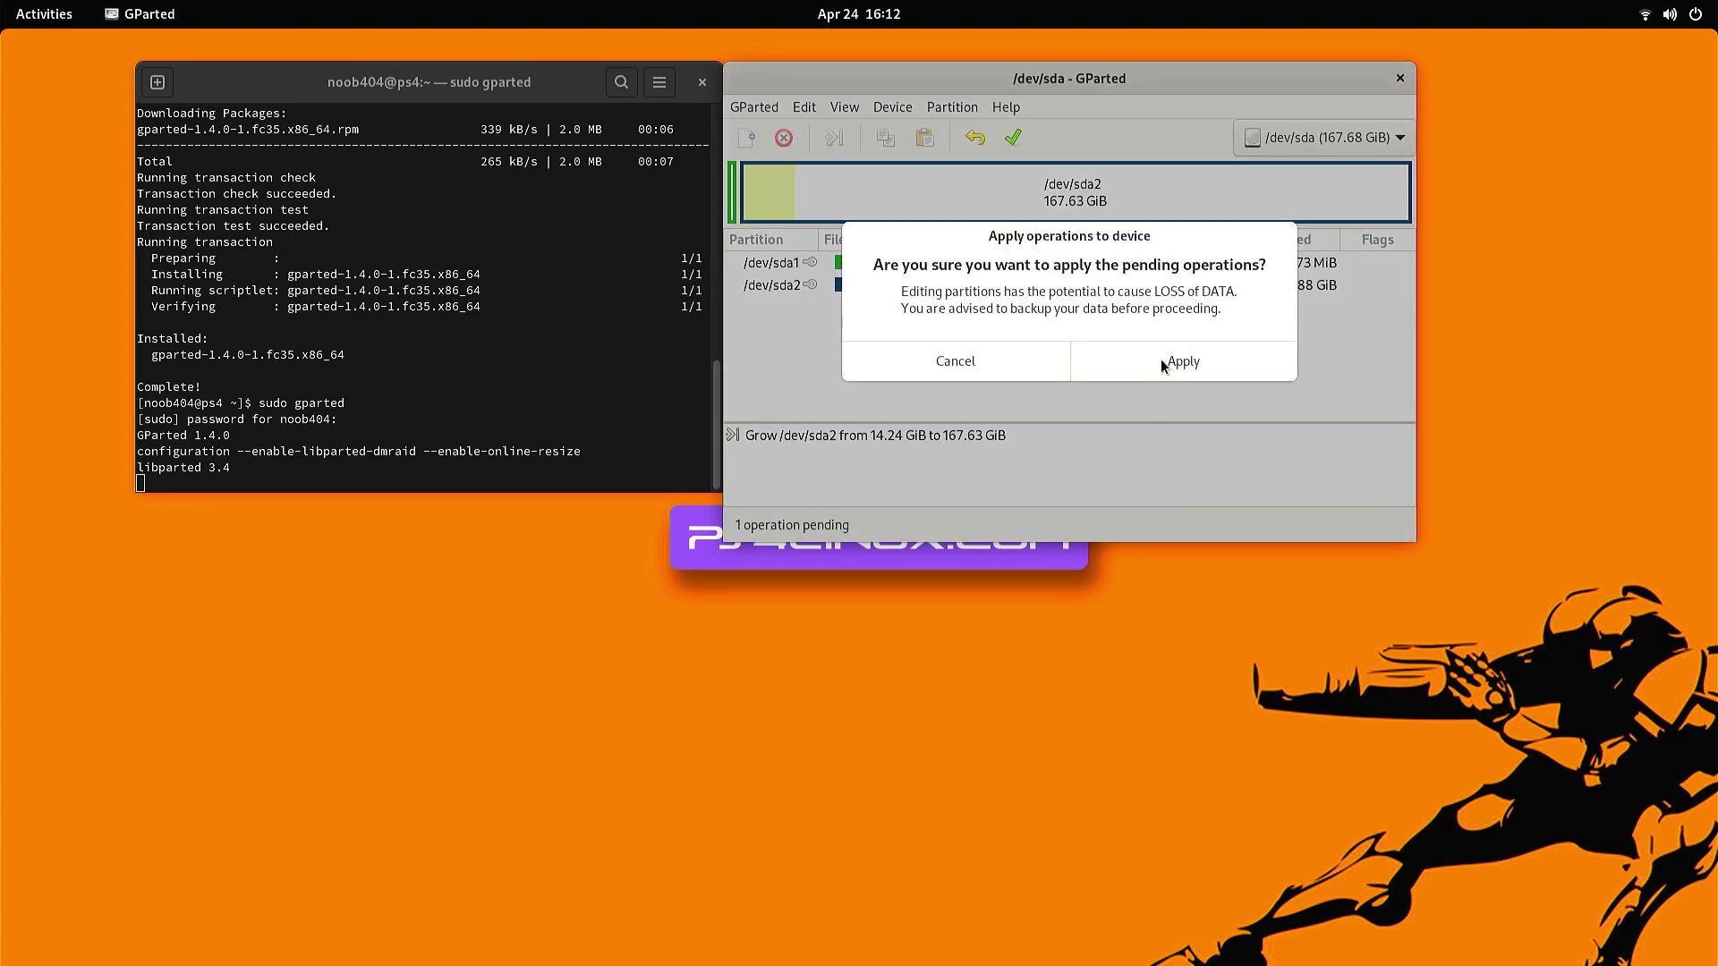
left_click(1161, 358)
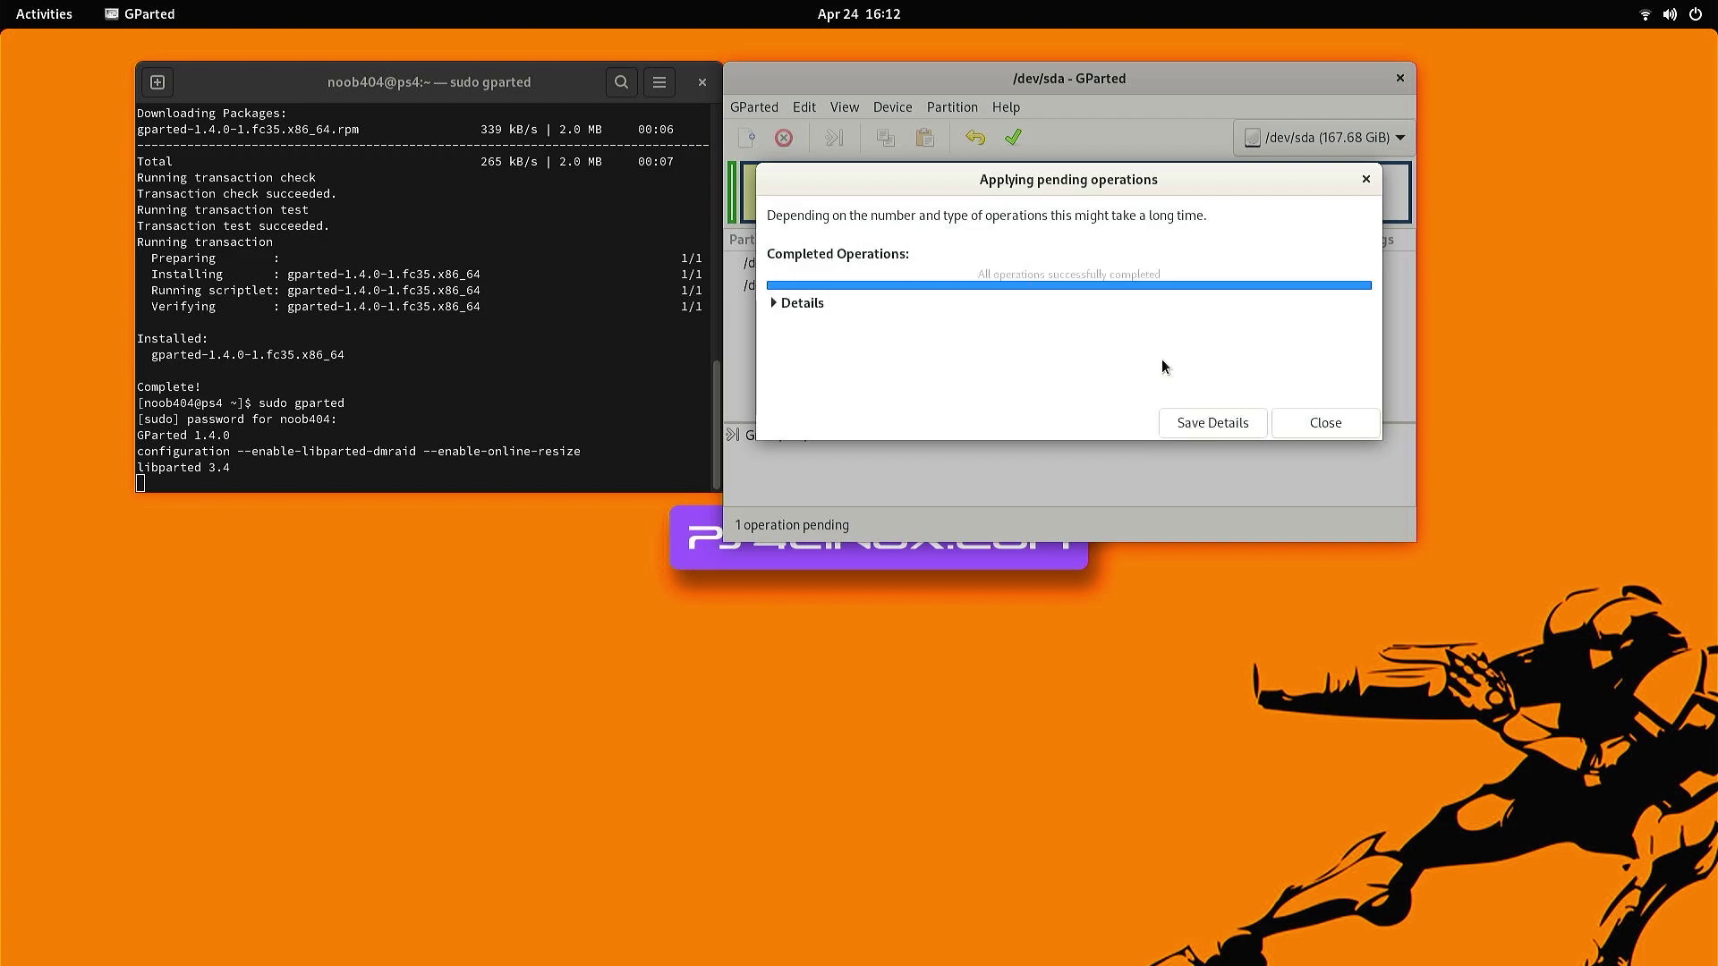
left_click(1296, 424)
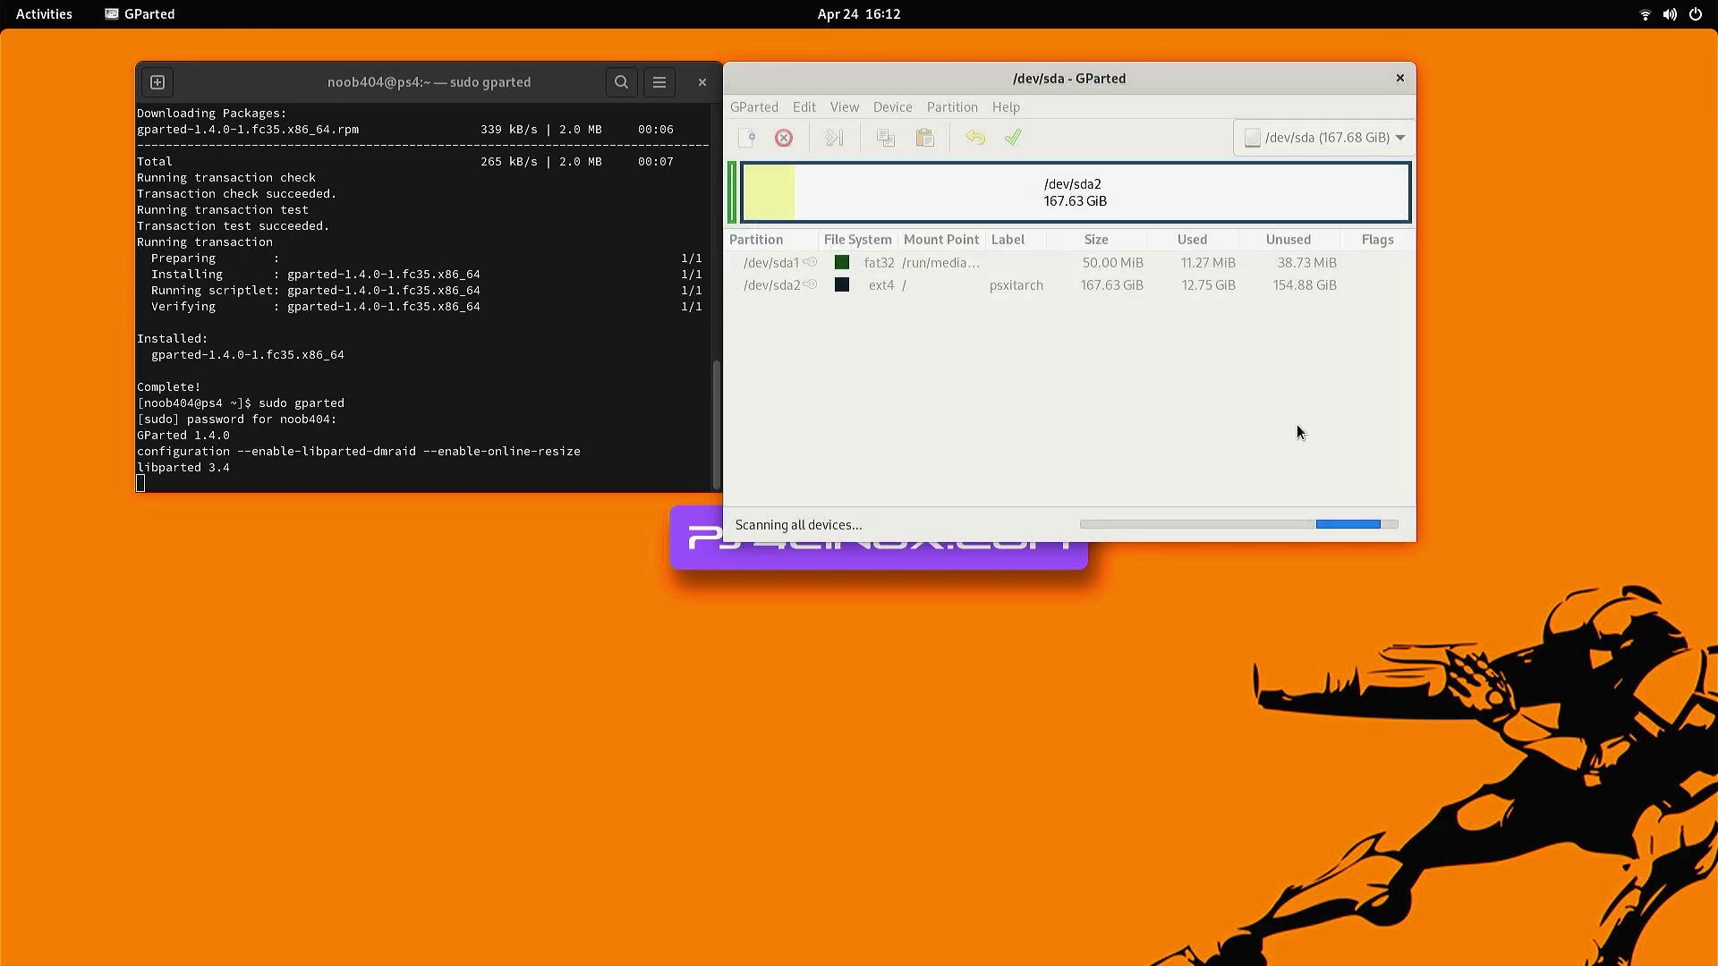
- Quit GParted and close the terminal, confirming closure despite its running process
left_click(1392, 78)
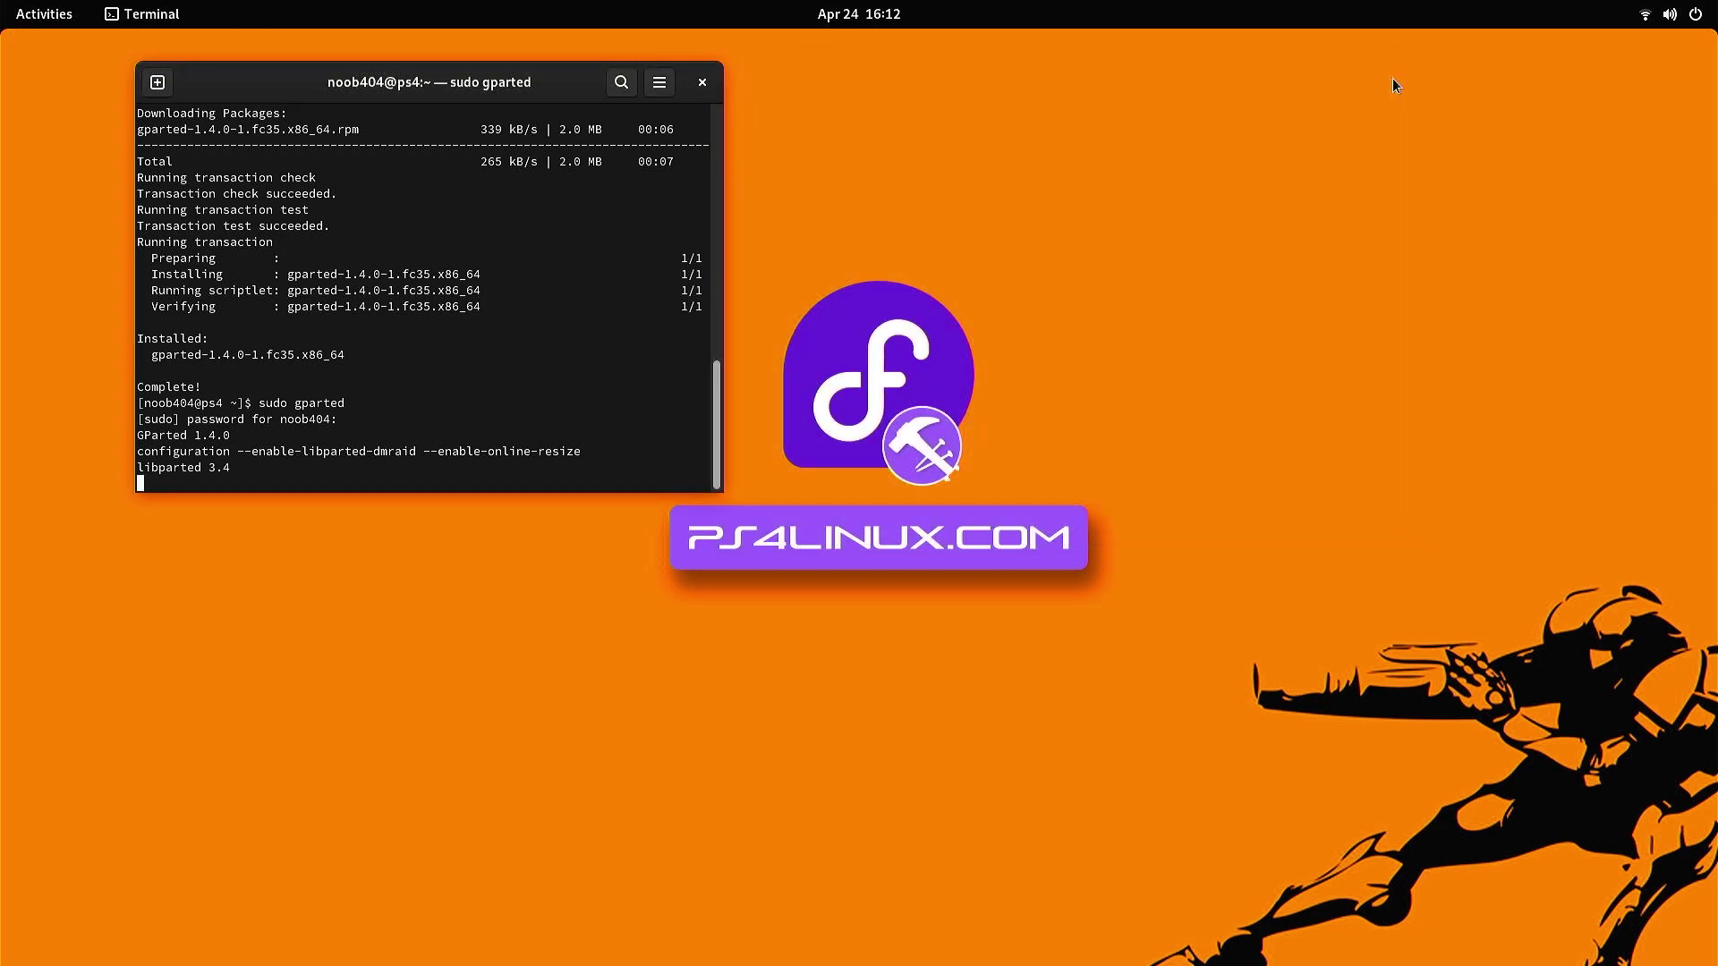
left_click(703, 83)
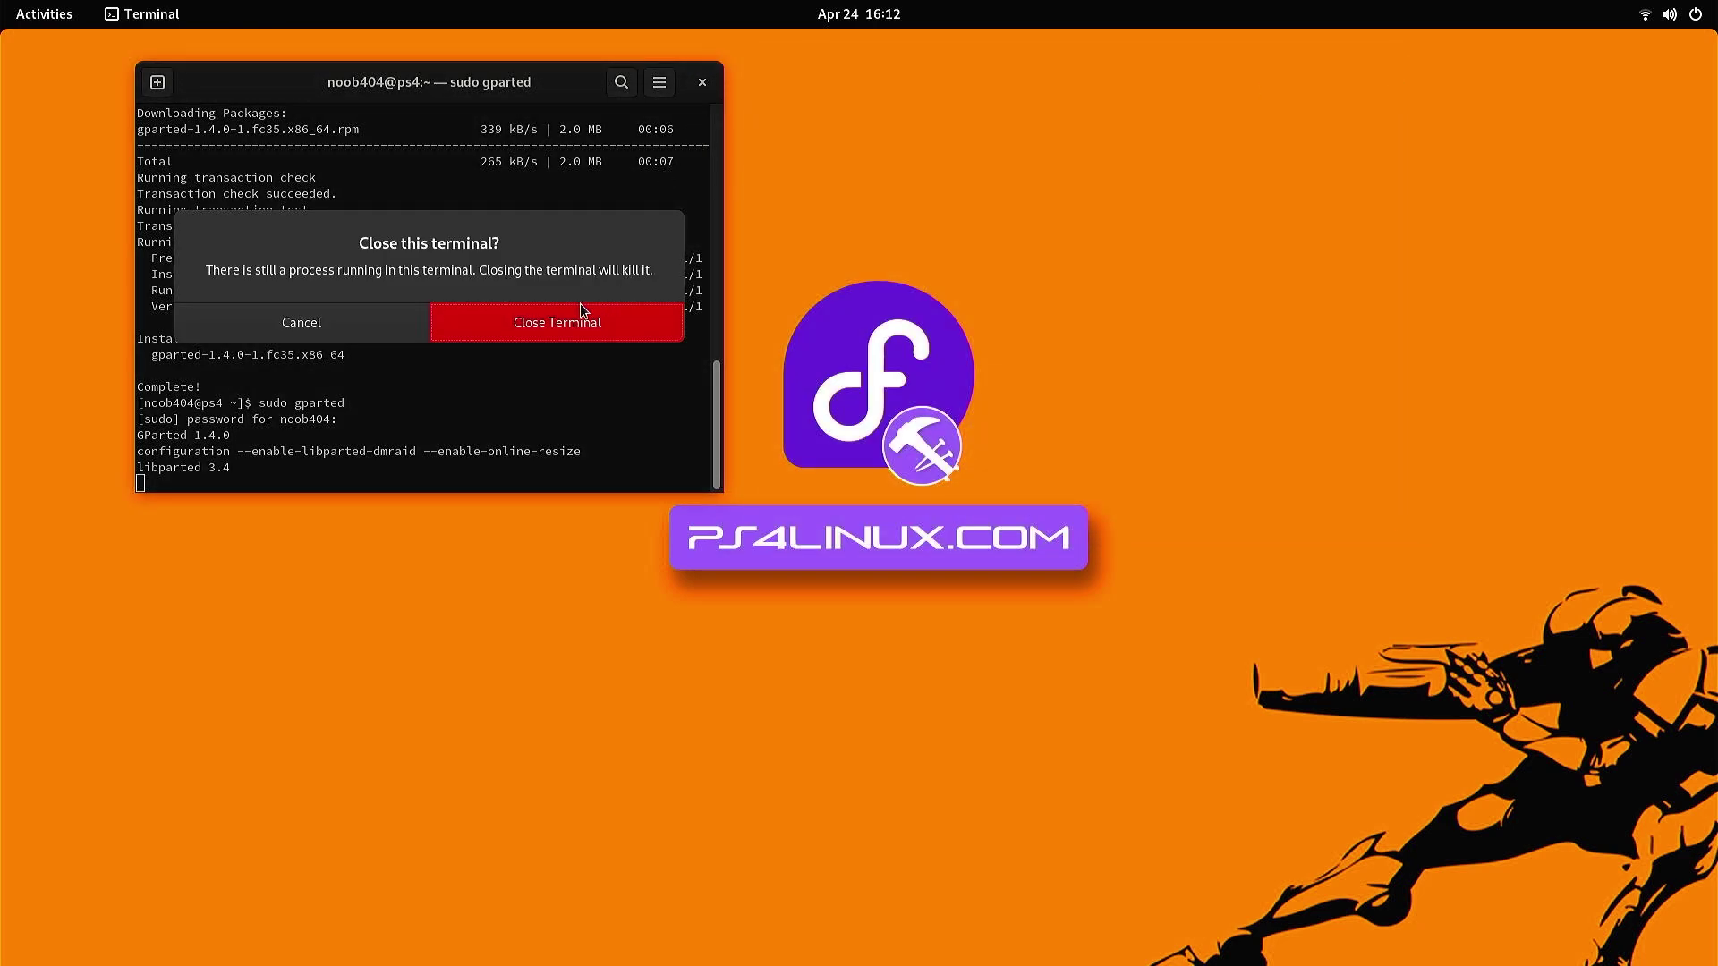
left_click(556, 323)
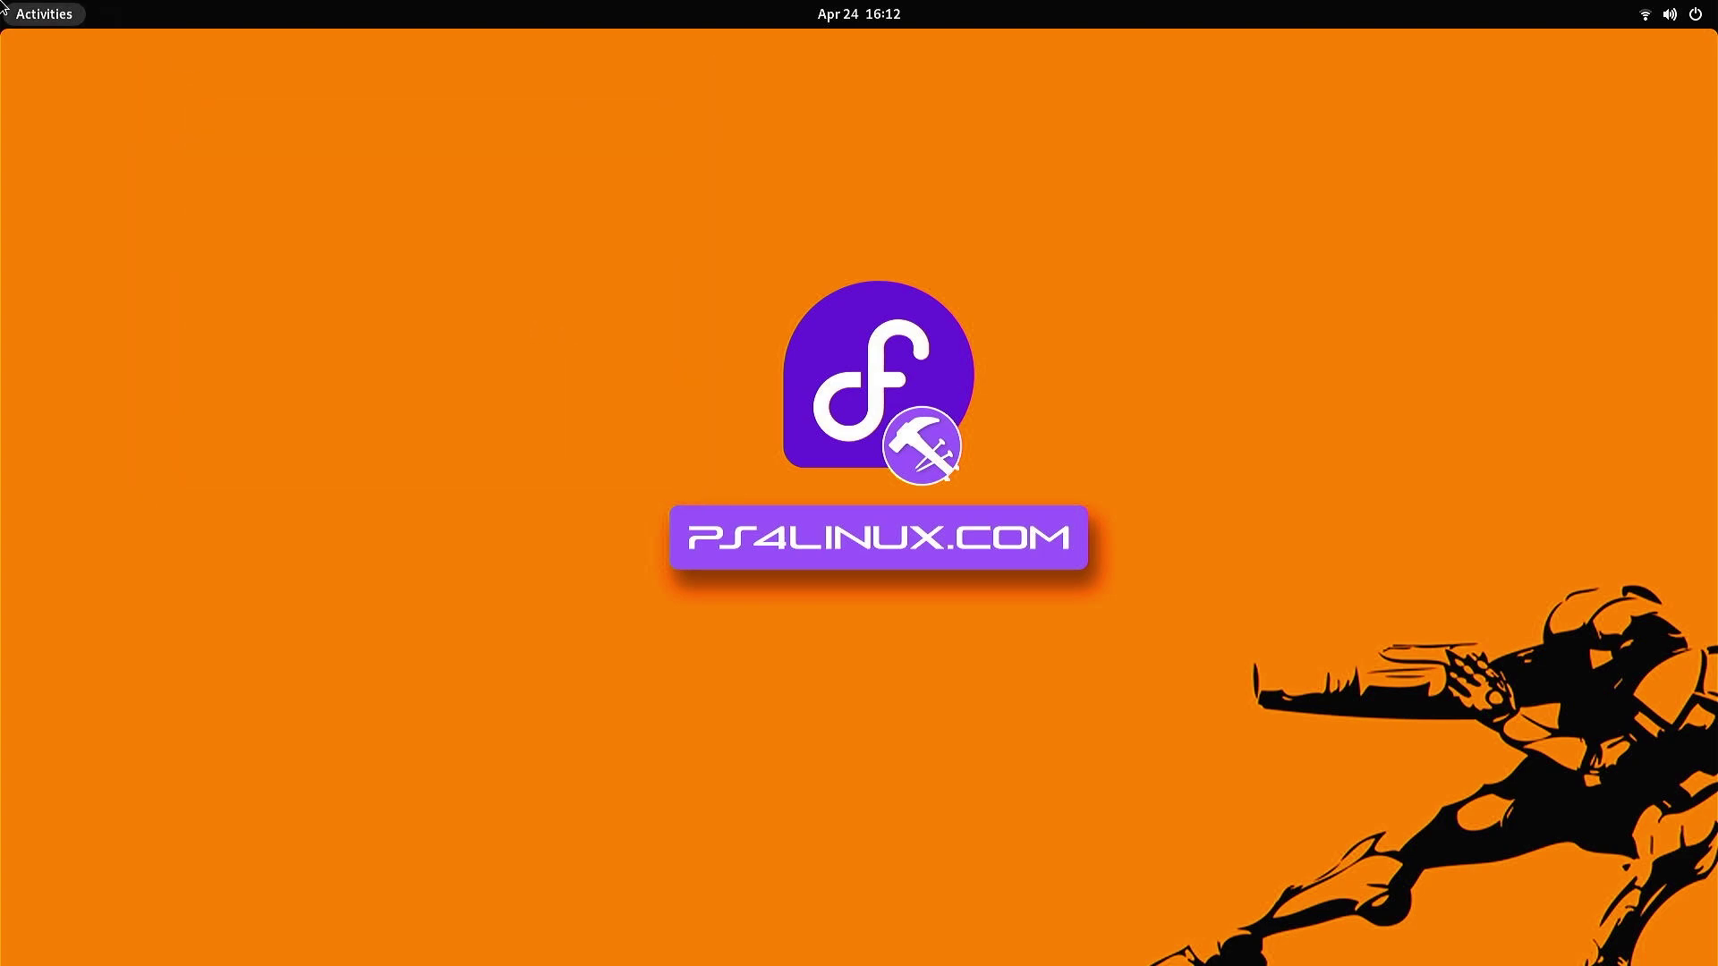
- Verify in Files that the computer shows 156.3 GB of 177.0 GB free, then close Files
mouse_move(2, 3)
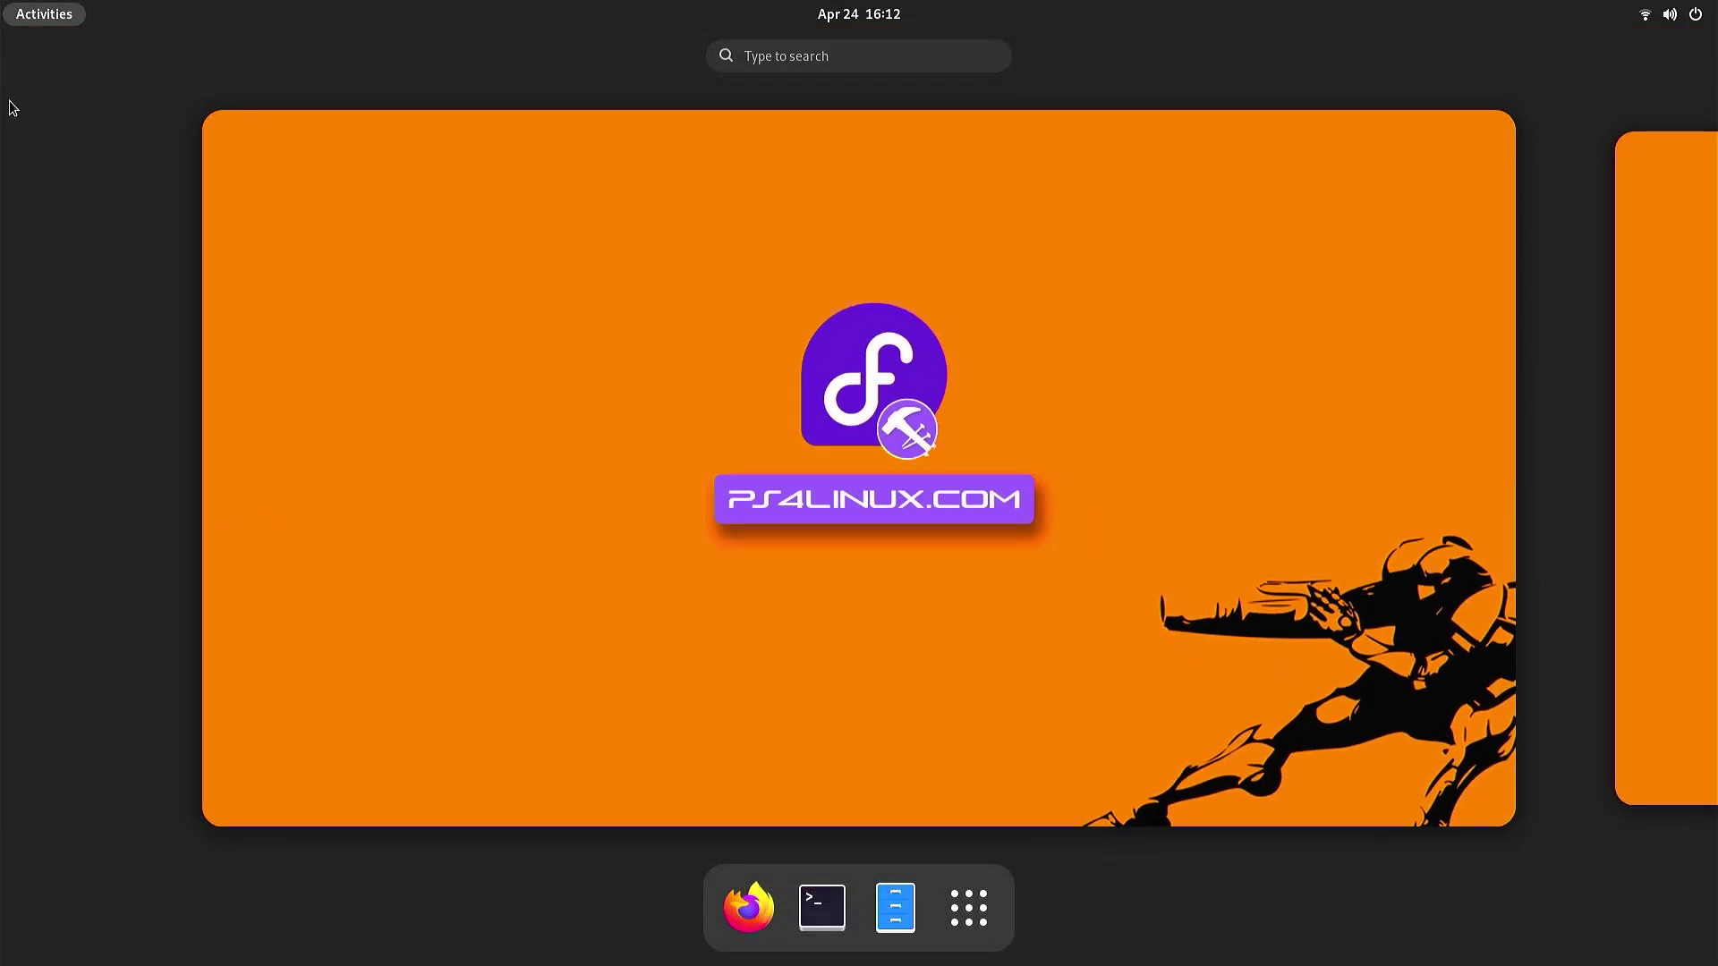
left_click(911, 916)
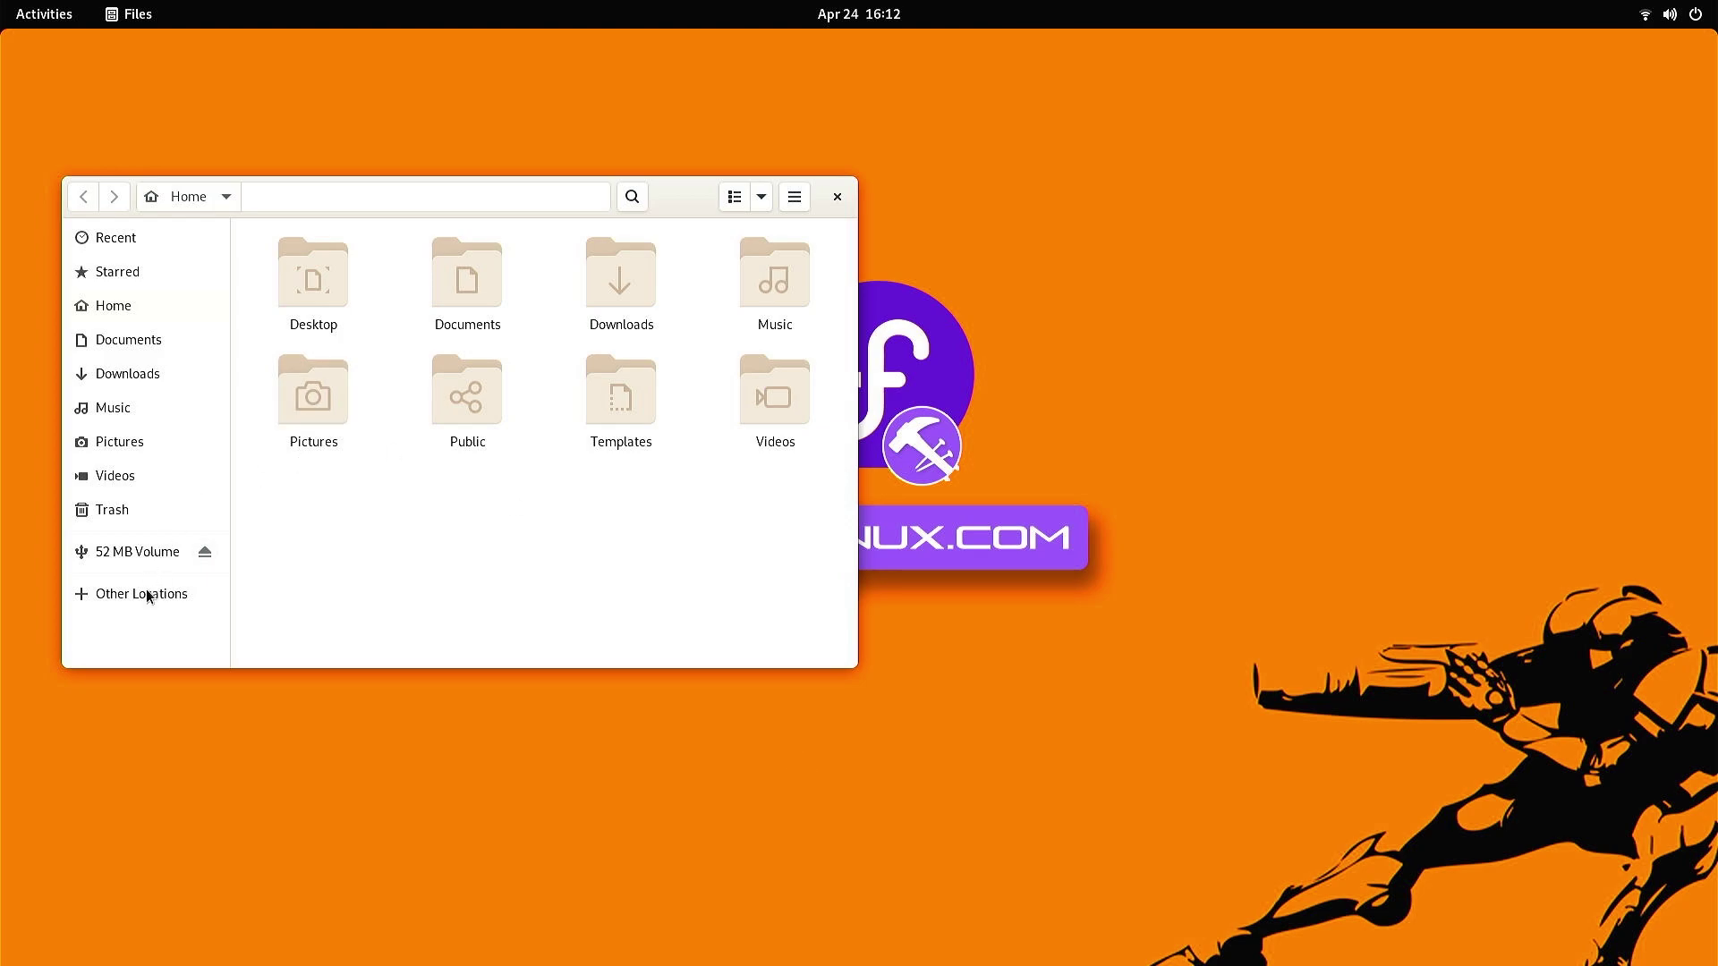
left_click(143, 595)
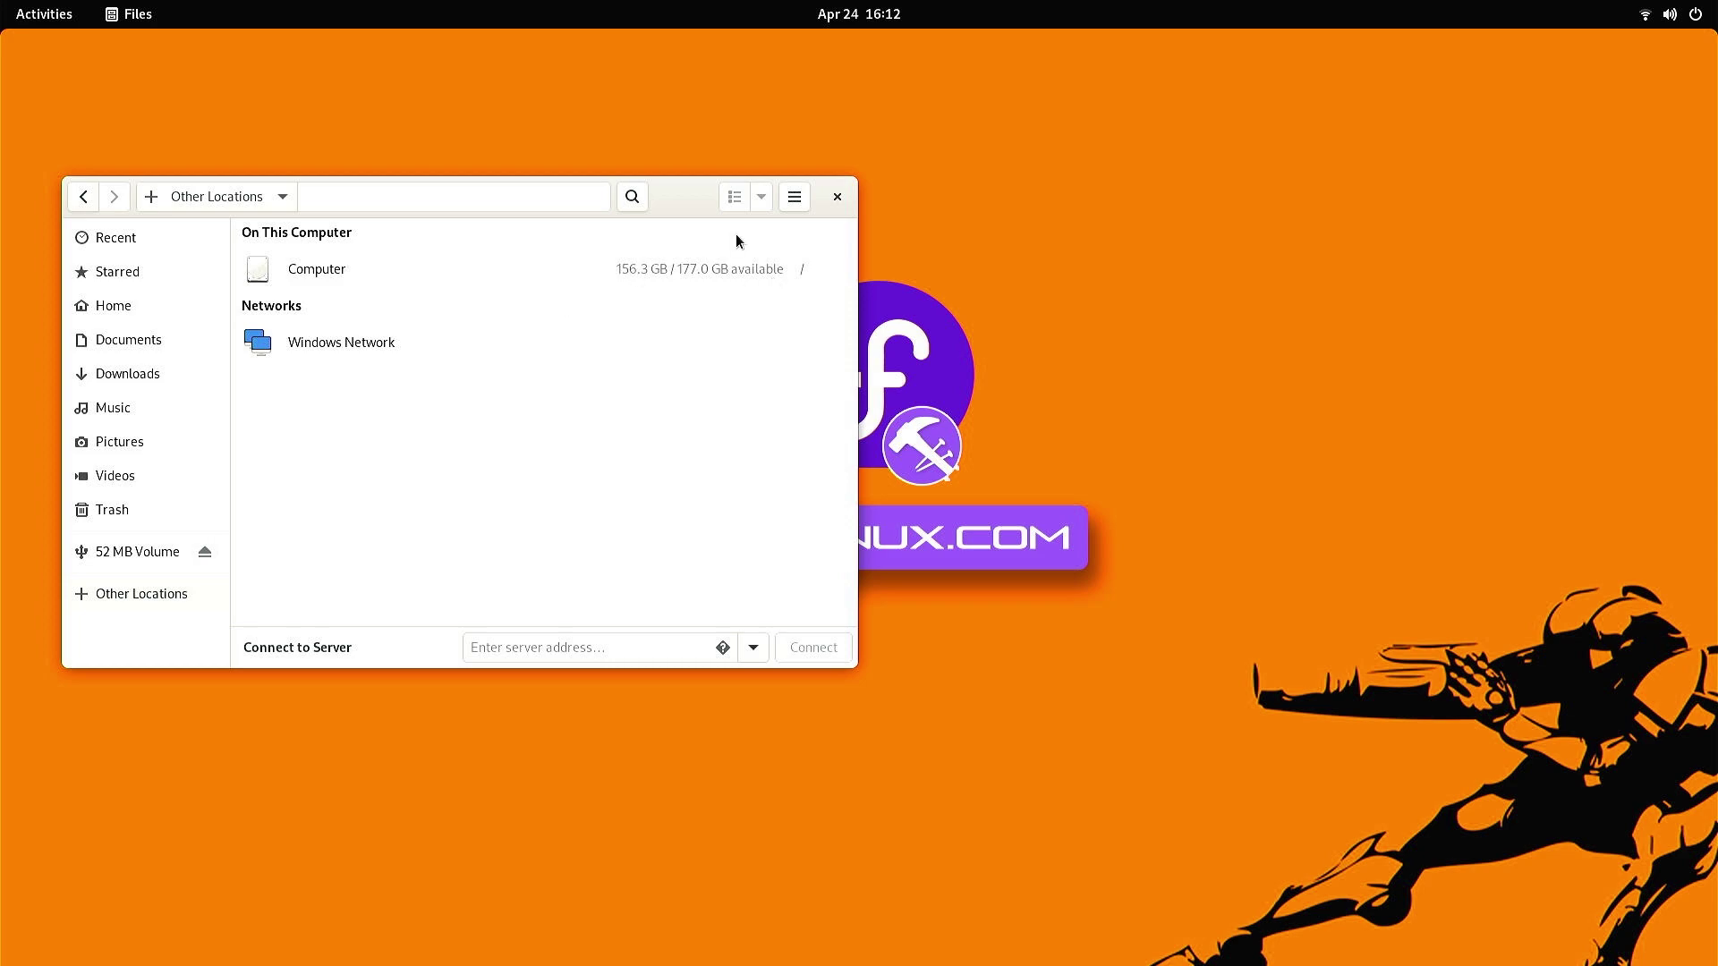
left_click(835, 197)
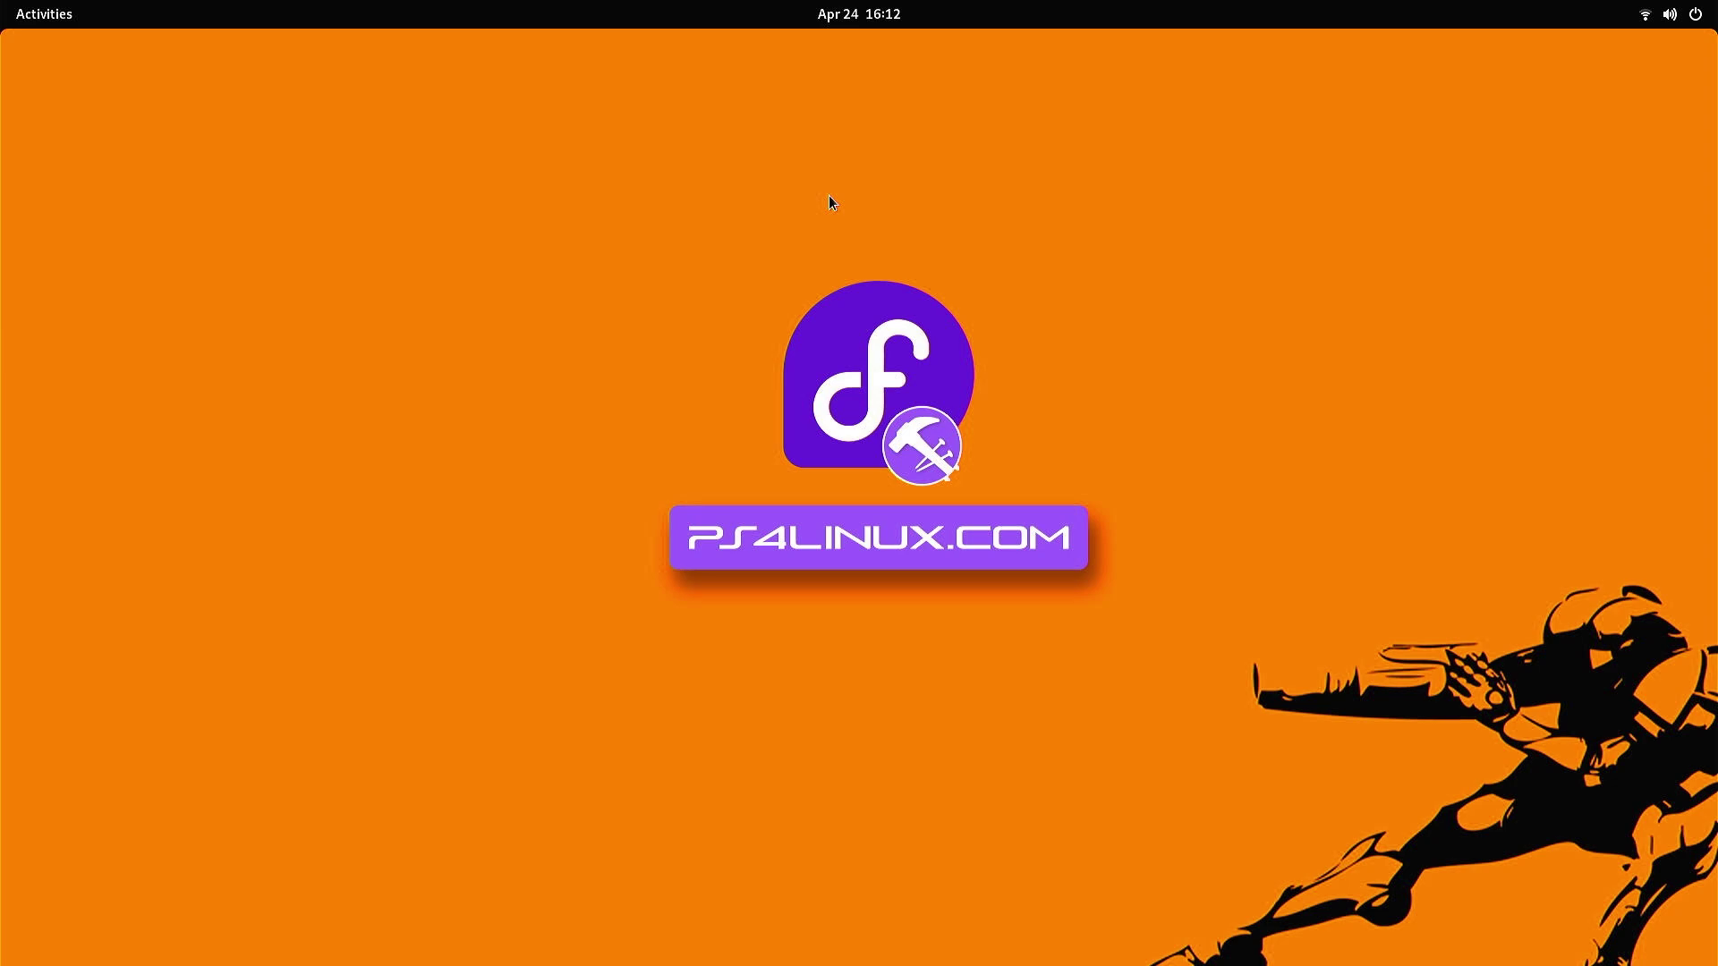
left_click(44, 13)
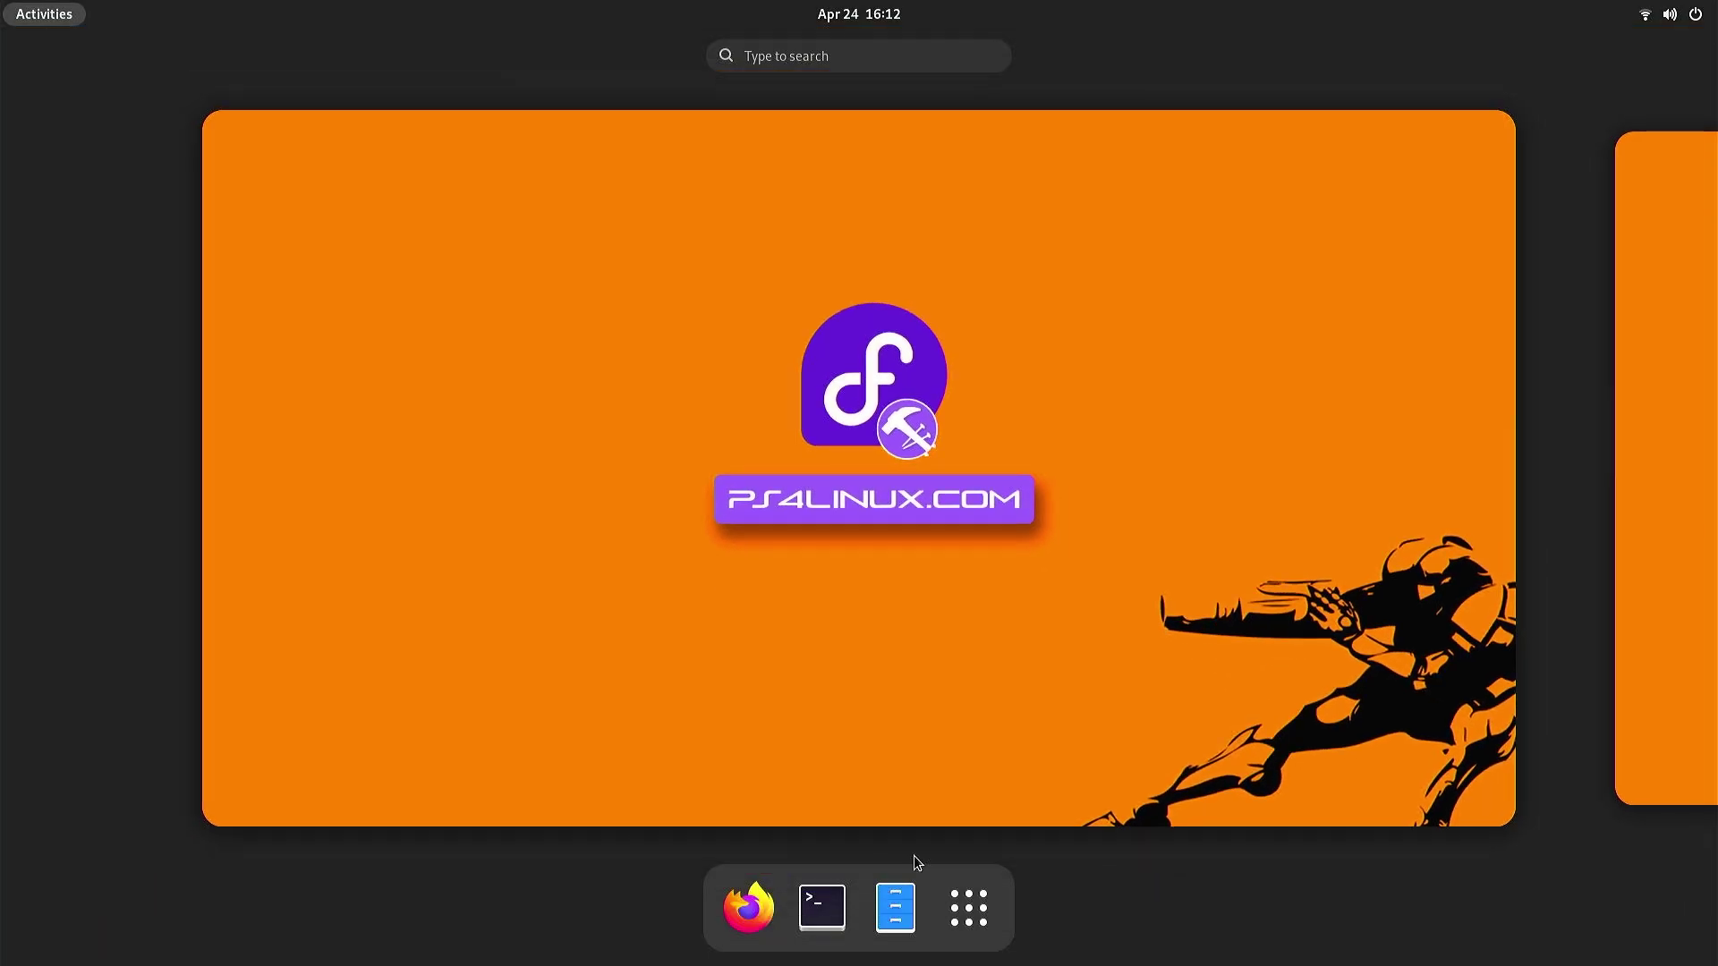
left_click(970, 905)
left_click(595, 333)
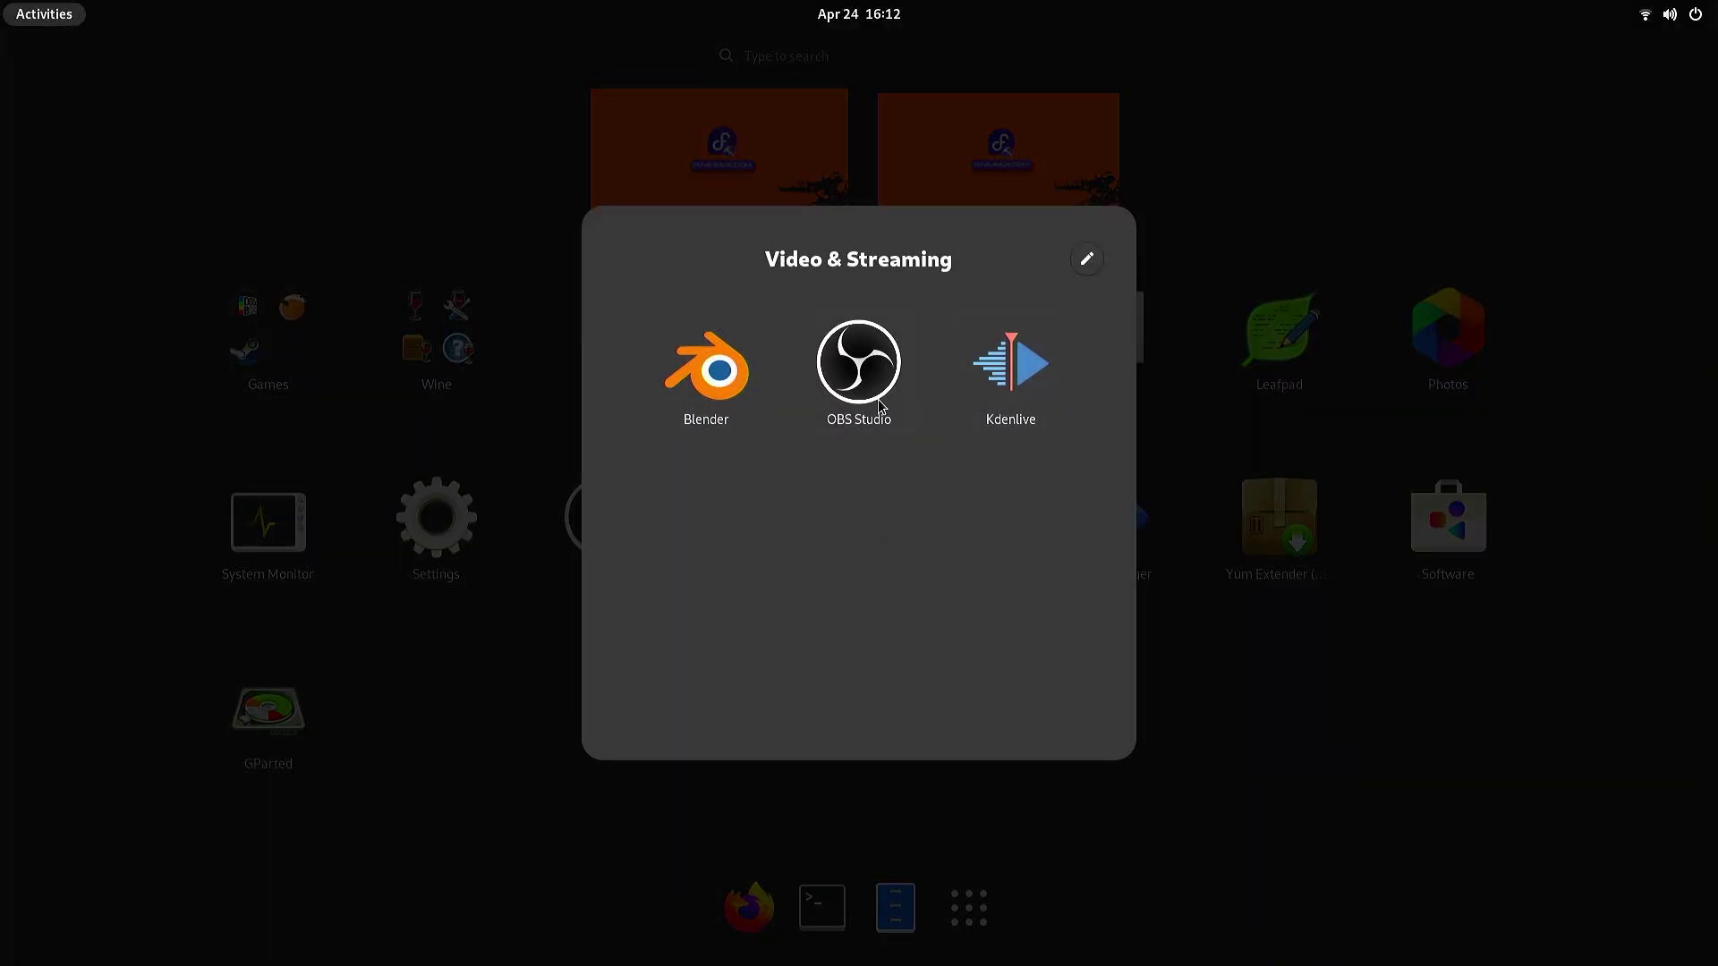
left_click(1369, 140)
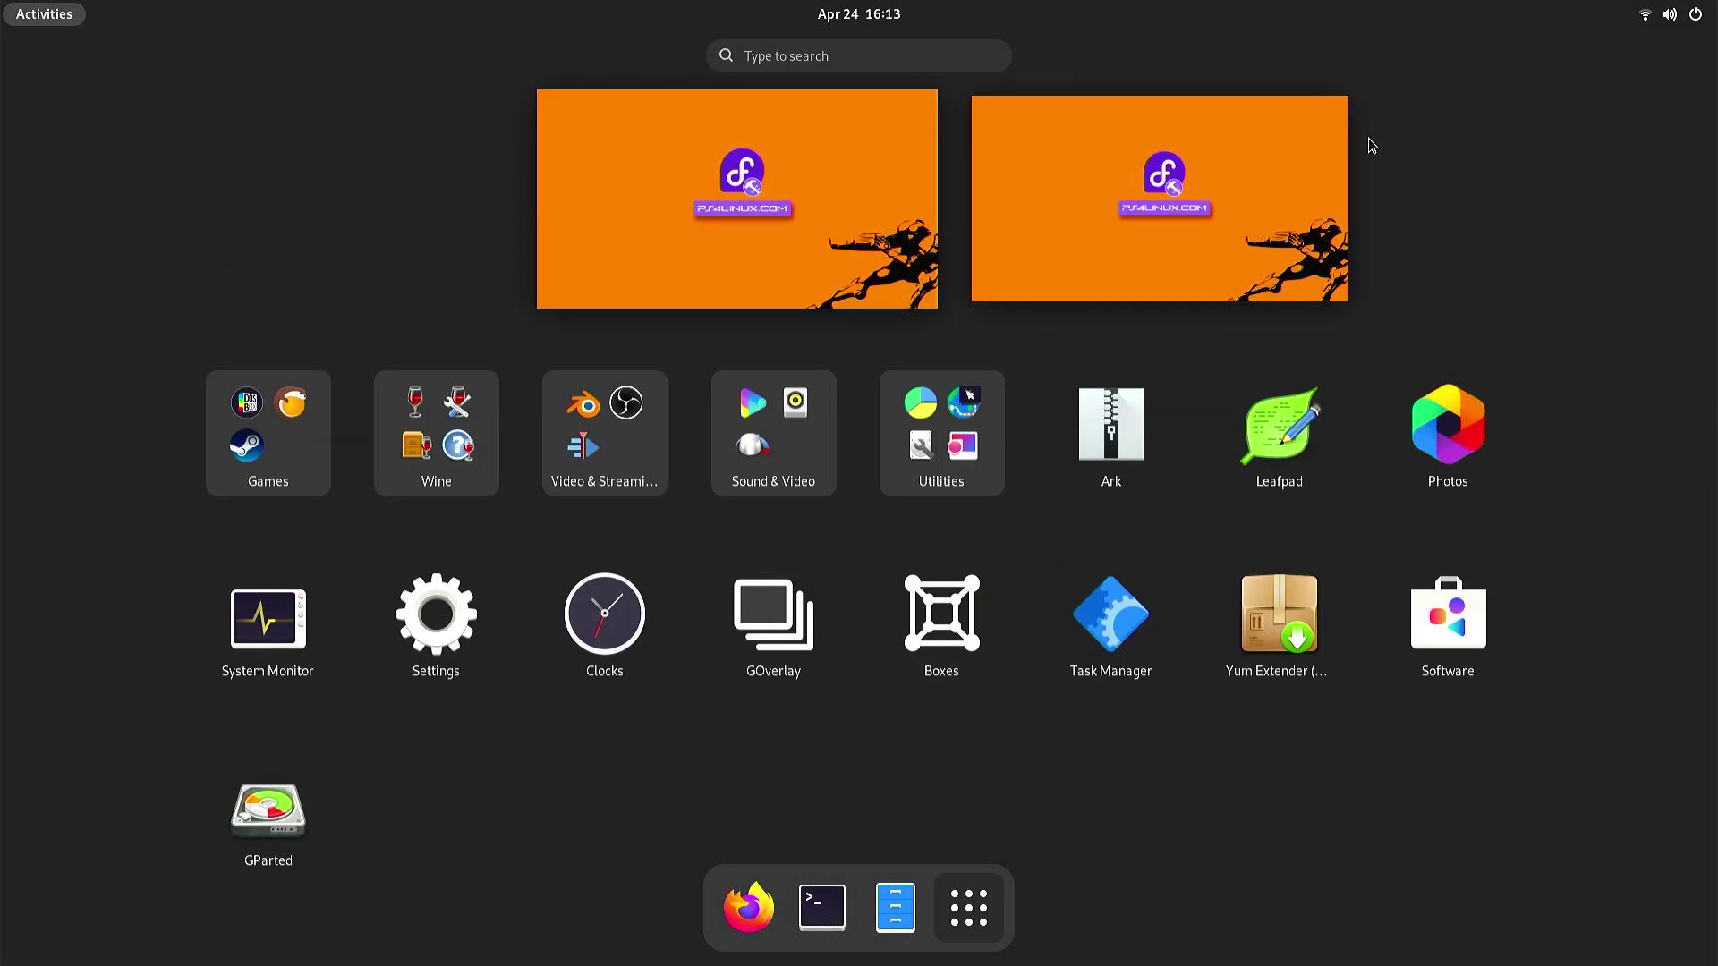
left_click(1367, 138)
left_click(1070, 179)
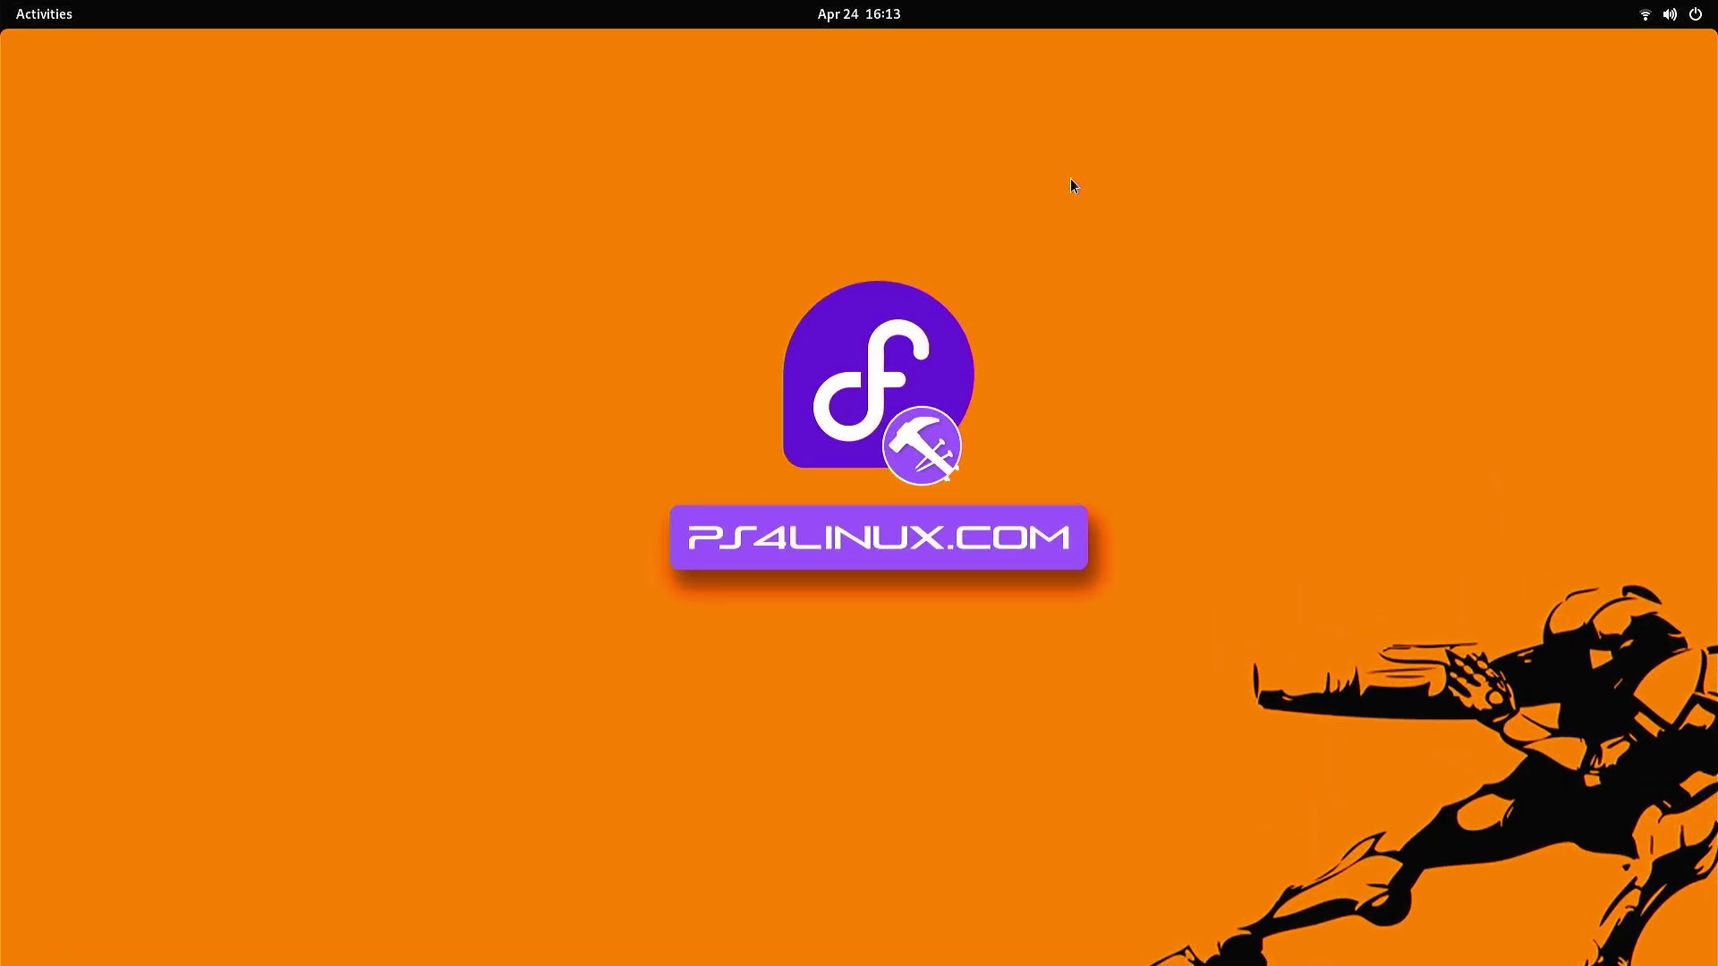